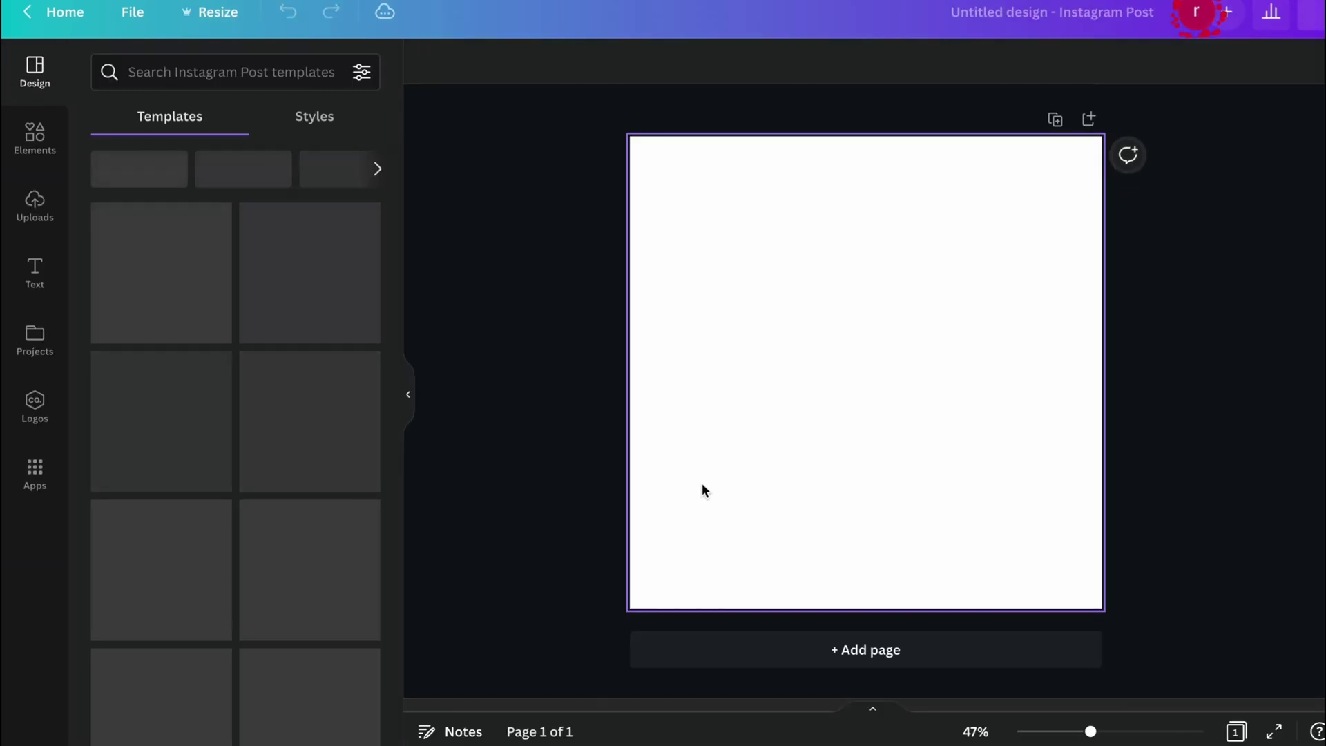
# Set the page background colour to black.
pyautogui.click(426, 72)
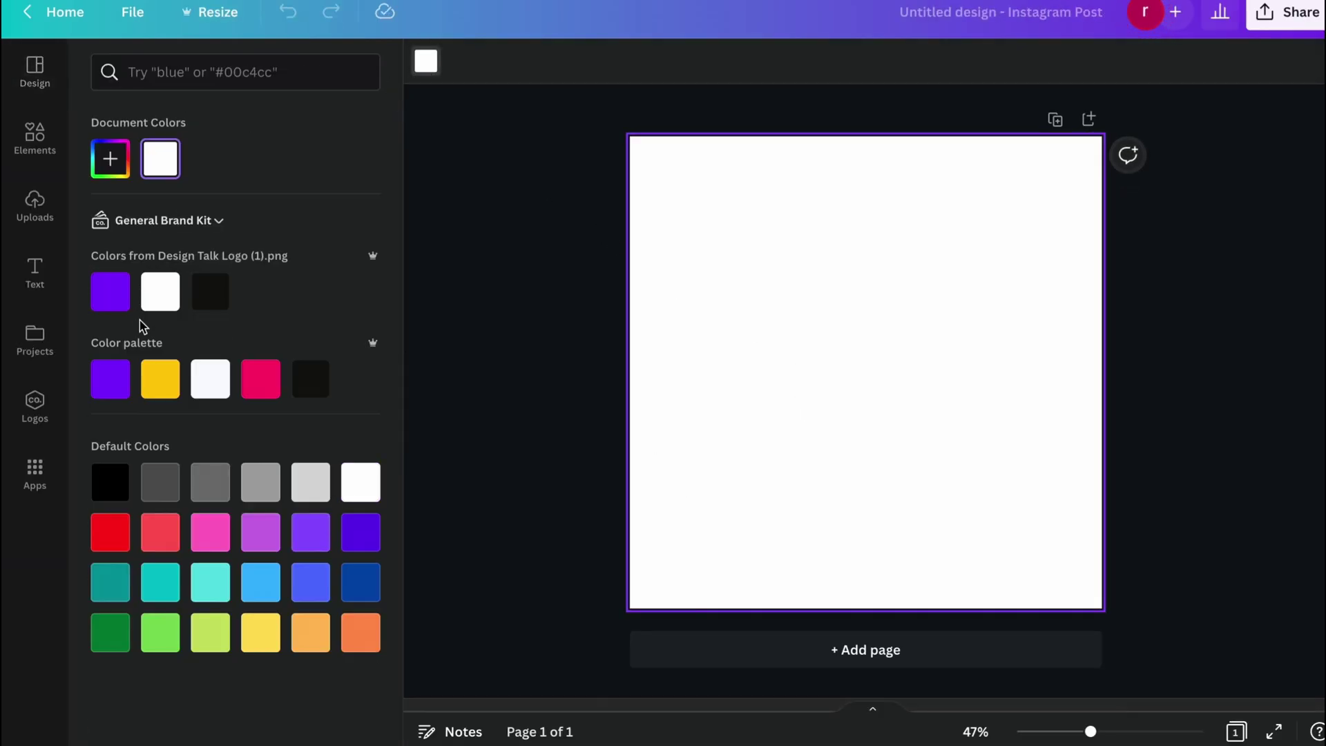
pyautogui.click(212, 290)
pyautogui.click(545, 246)
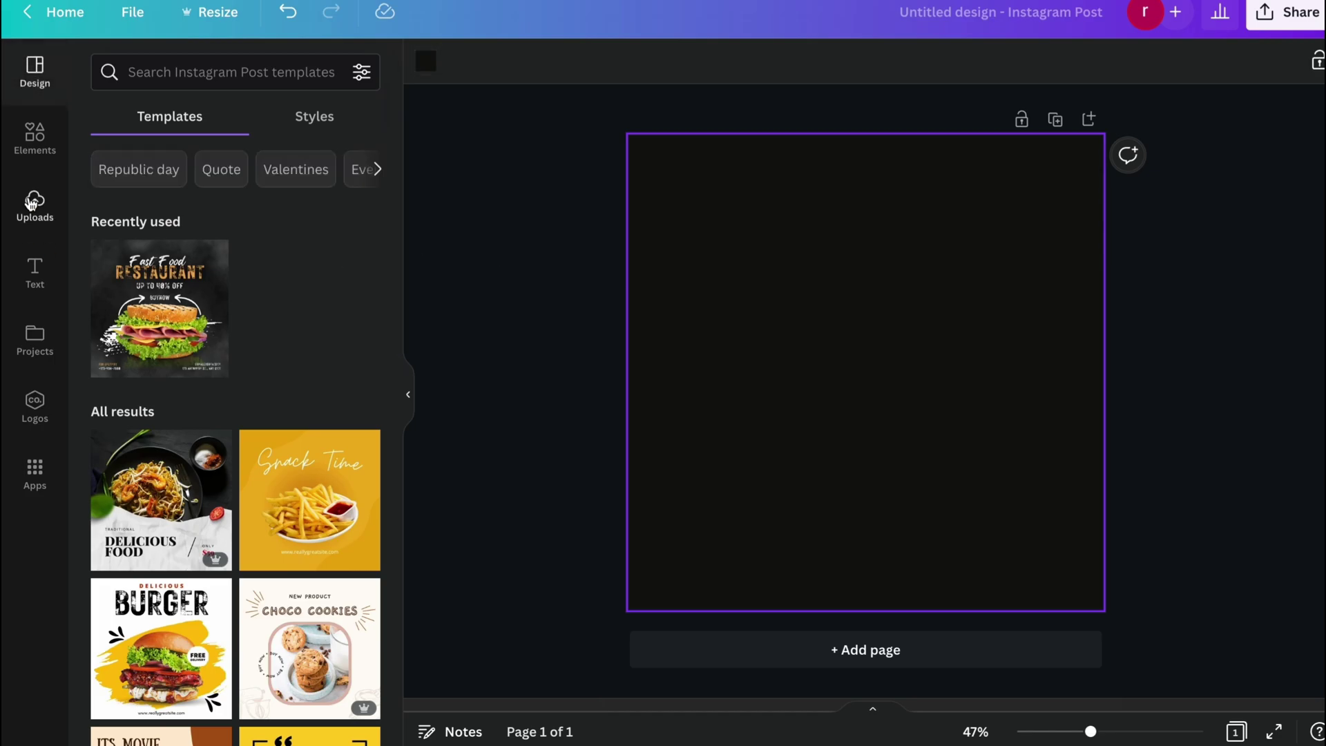
# Search Elements for 'BLACK TEXTURE' photos and drag a grunge texture to fill the page.
pyautogui.click(35, 136)
pyautogui.click(206, 69)
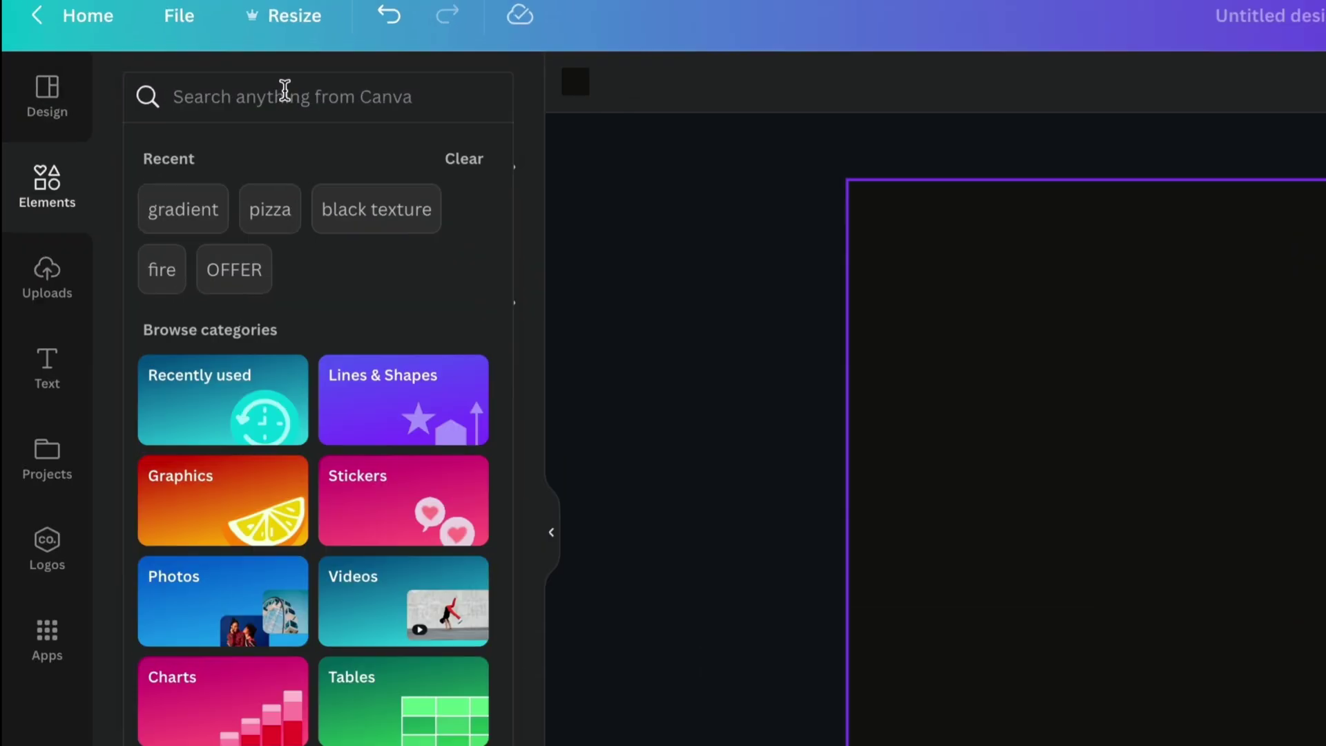
pyautogui.write('BLACK T')
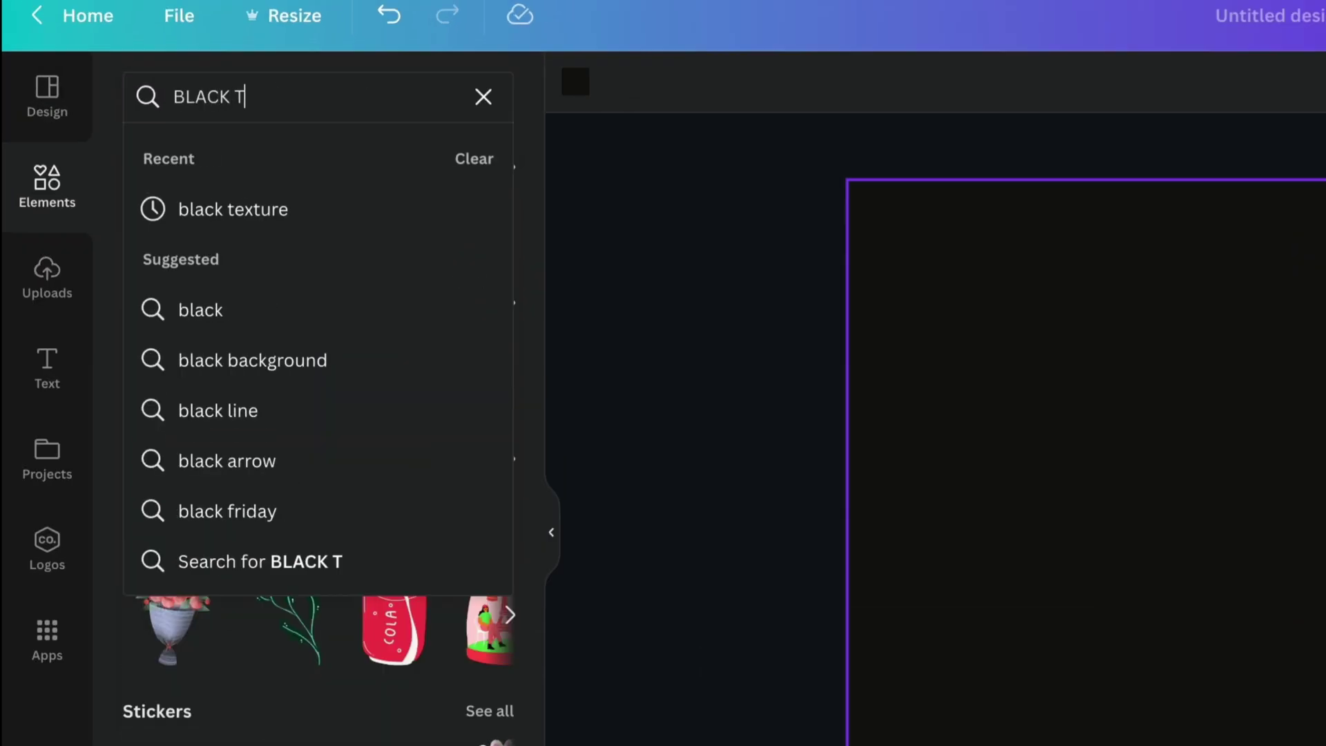
pyautogui.write('EXTURE')
pyautogui.press('Return')
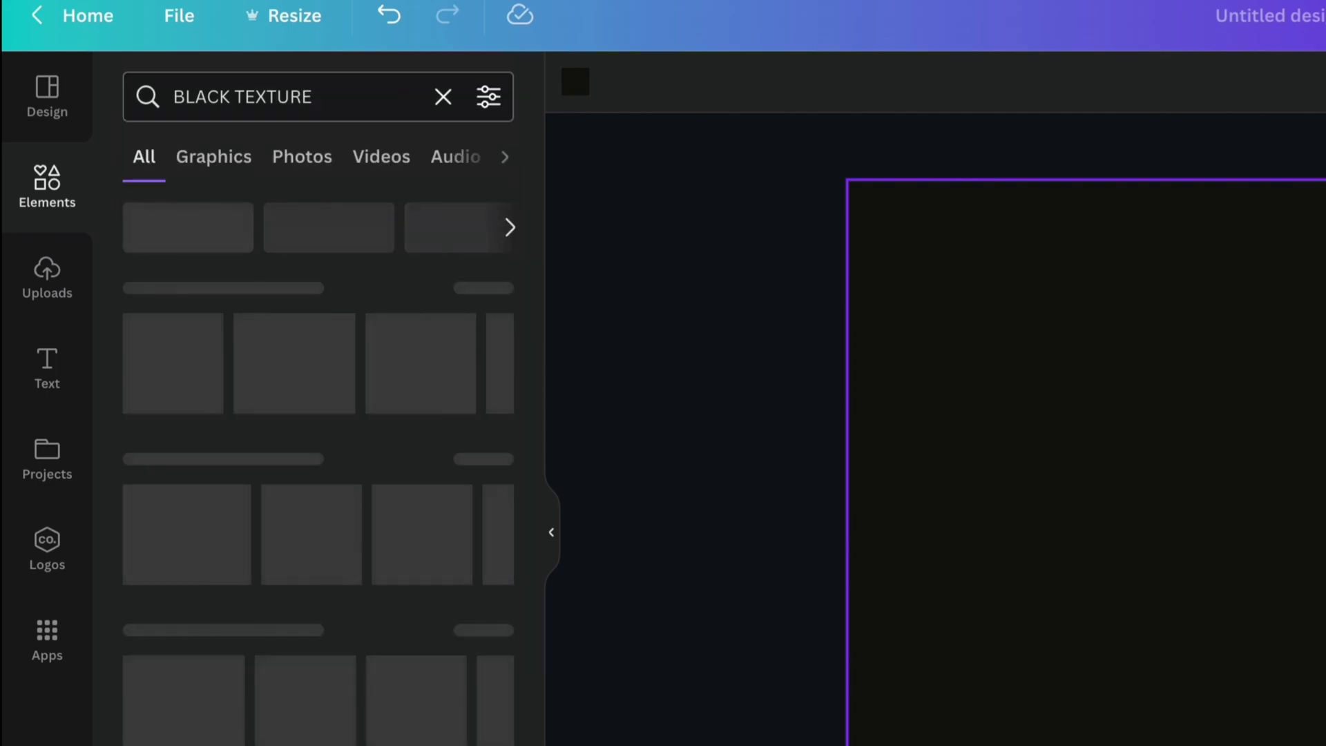
pyautogui.click(293, 157)
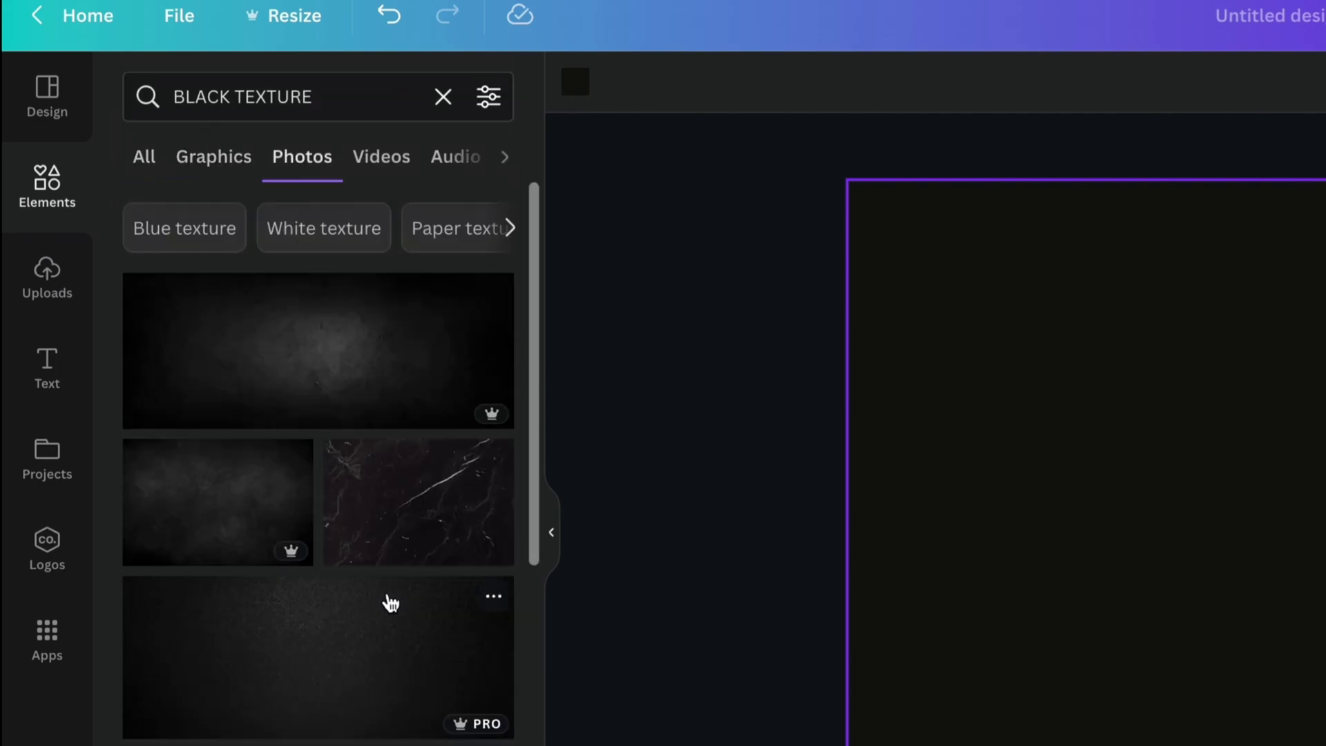
pyautogui.scroll(-10, 391, 603)
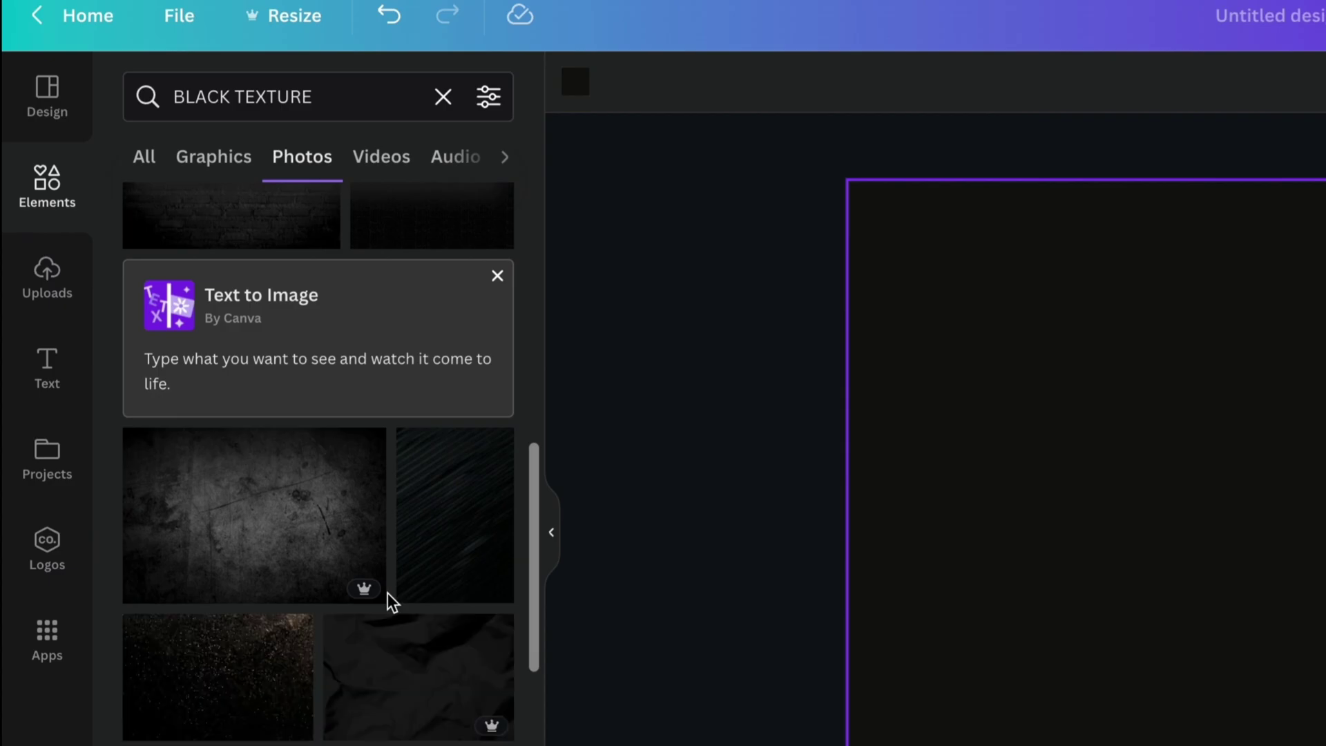
pyautogui.scroll(-10, 392, 603)
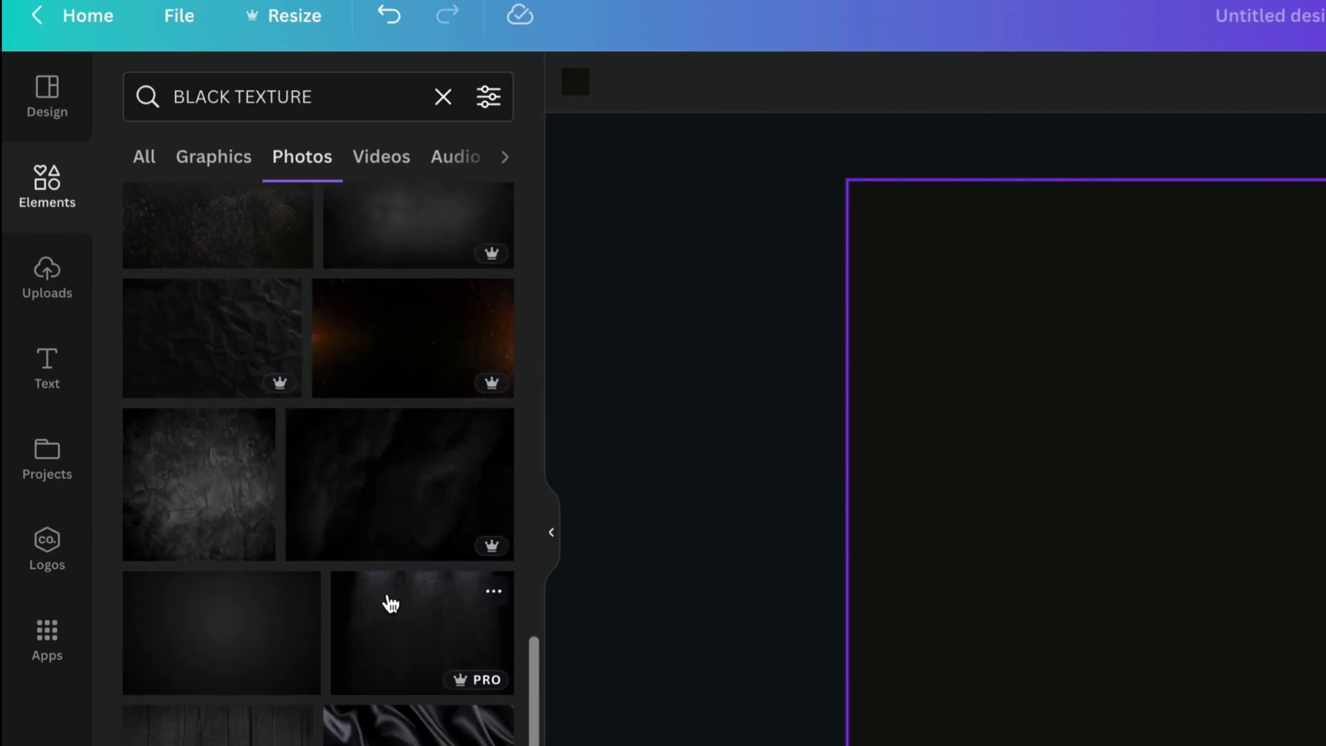
pyautogui.moveTo(236, 523); pyautogui.dragTo(914, 436)
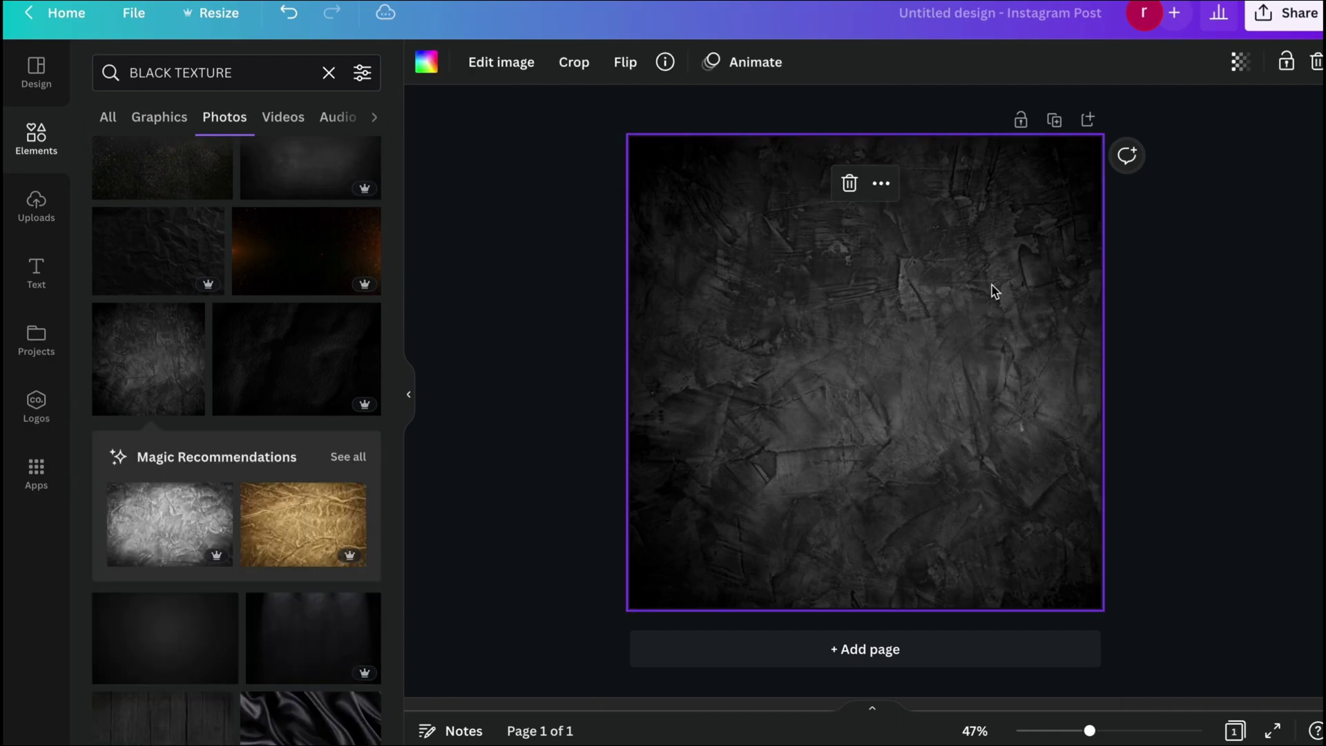
# Set the texture photo's transparency to 50.
pyautogui.click(1241, 63)
pyautogui.moveTo(1237, 139); pyautogui.dragTo(1163, 150)
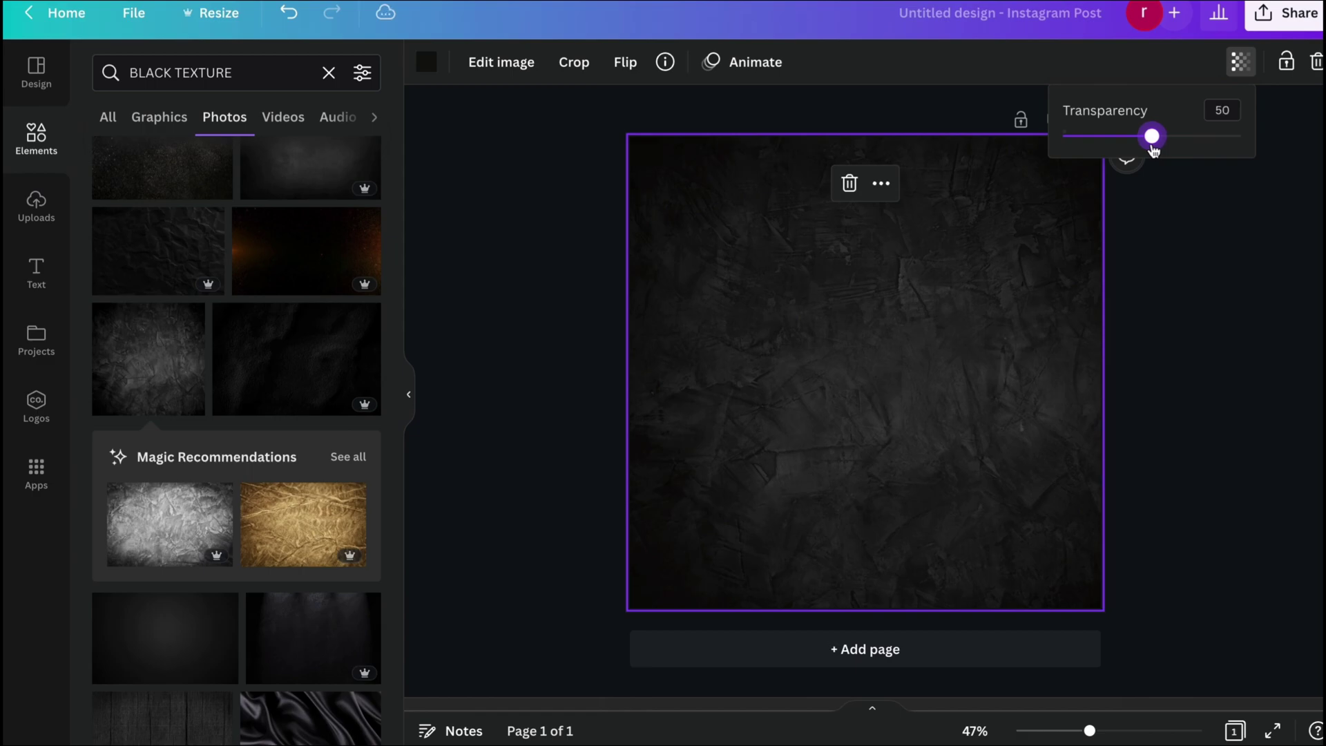
pyautogui.click(1202, 222)
pyautogui.click(1203, 244)
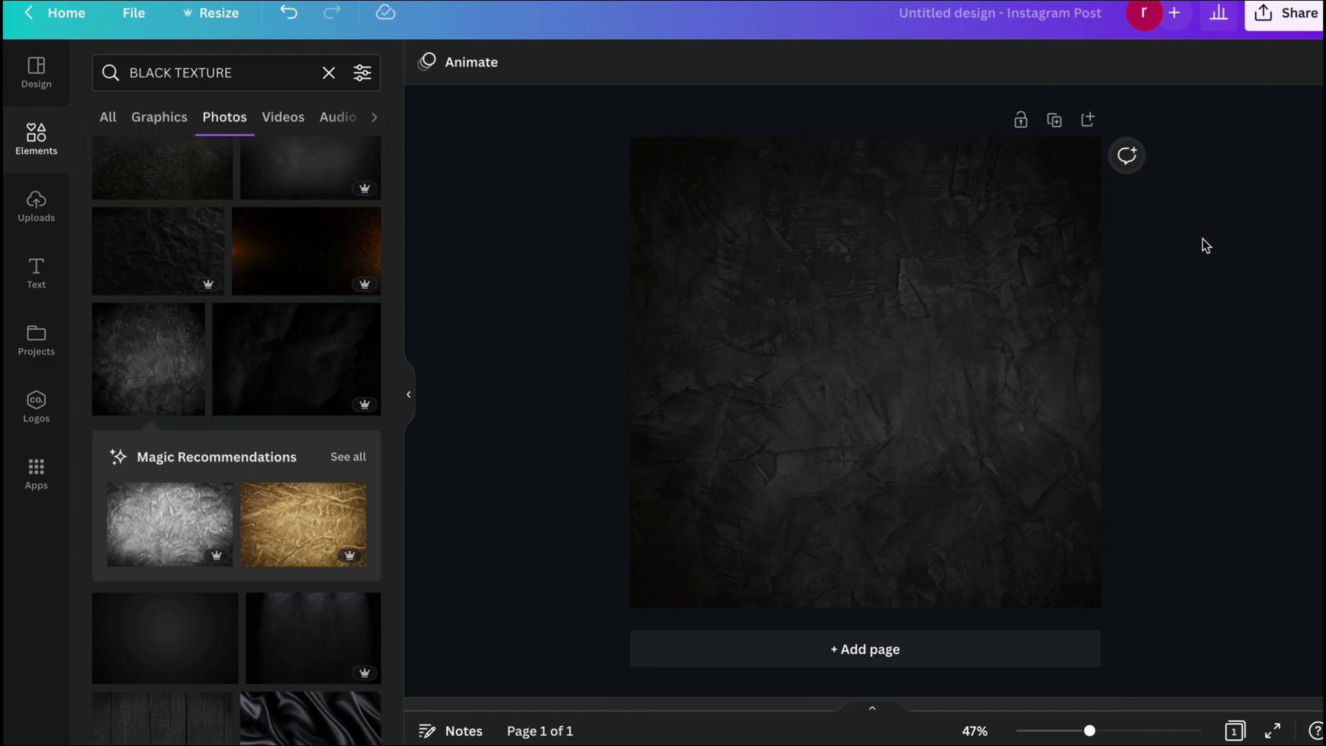
# Search Elements for 'PIZZA' and drag the mushroom-and-basil pizza photo onto the page.
pyautogui.click(251, 72)
pyautogui.write('PI')
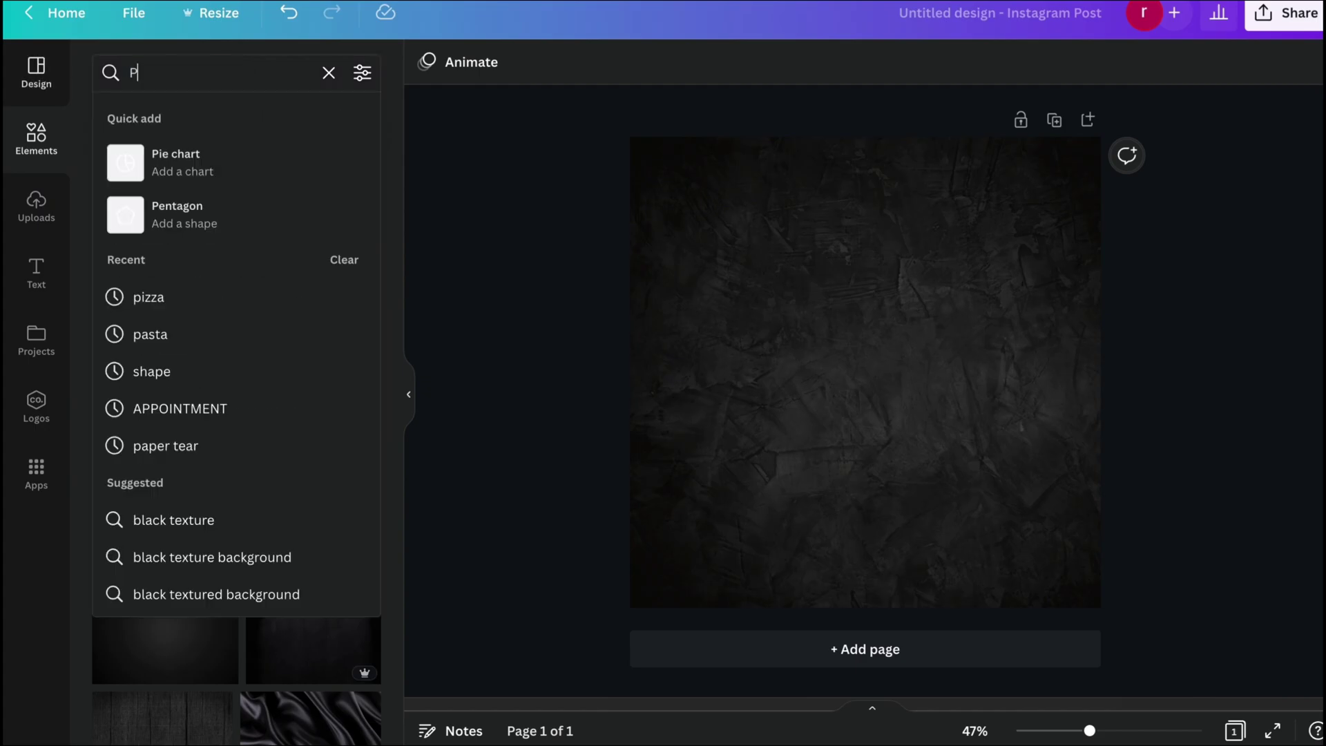
pyautogui.write('ZZA')
pyautogui.press('Return')
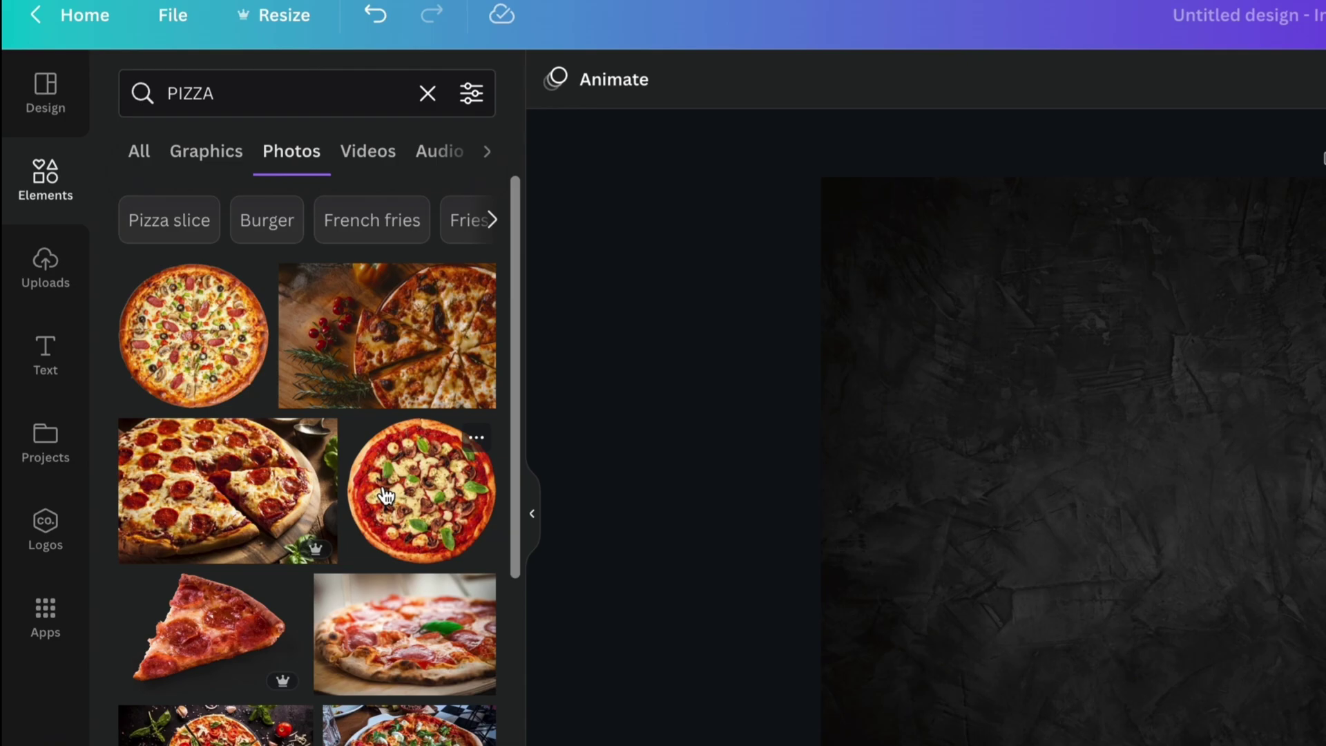
pyautogui.scroll(-8, 385, 496)
pyautogui.scroll(3, 385, 496)
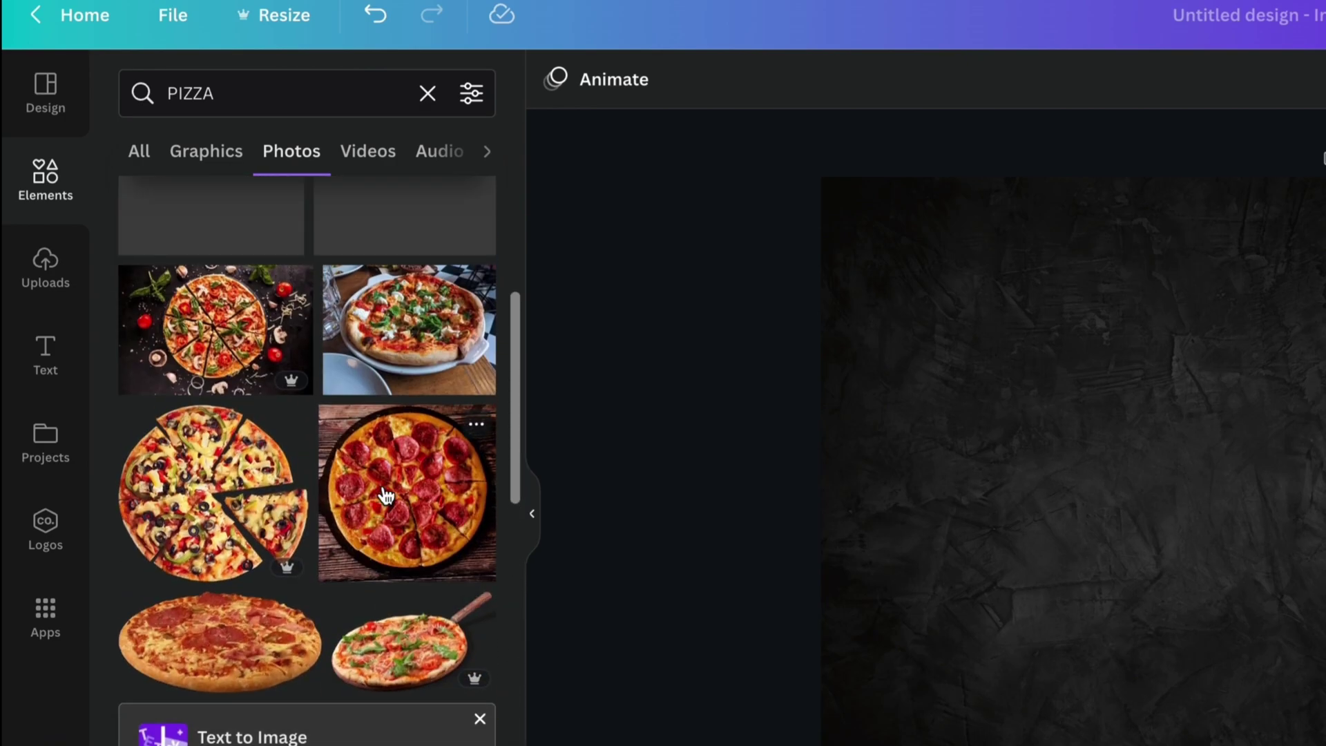
pyautogui.scroll(5, 385, 496)
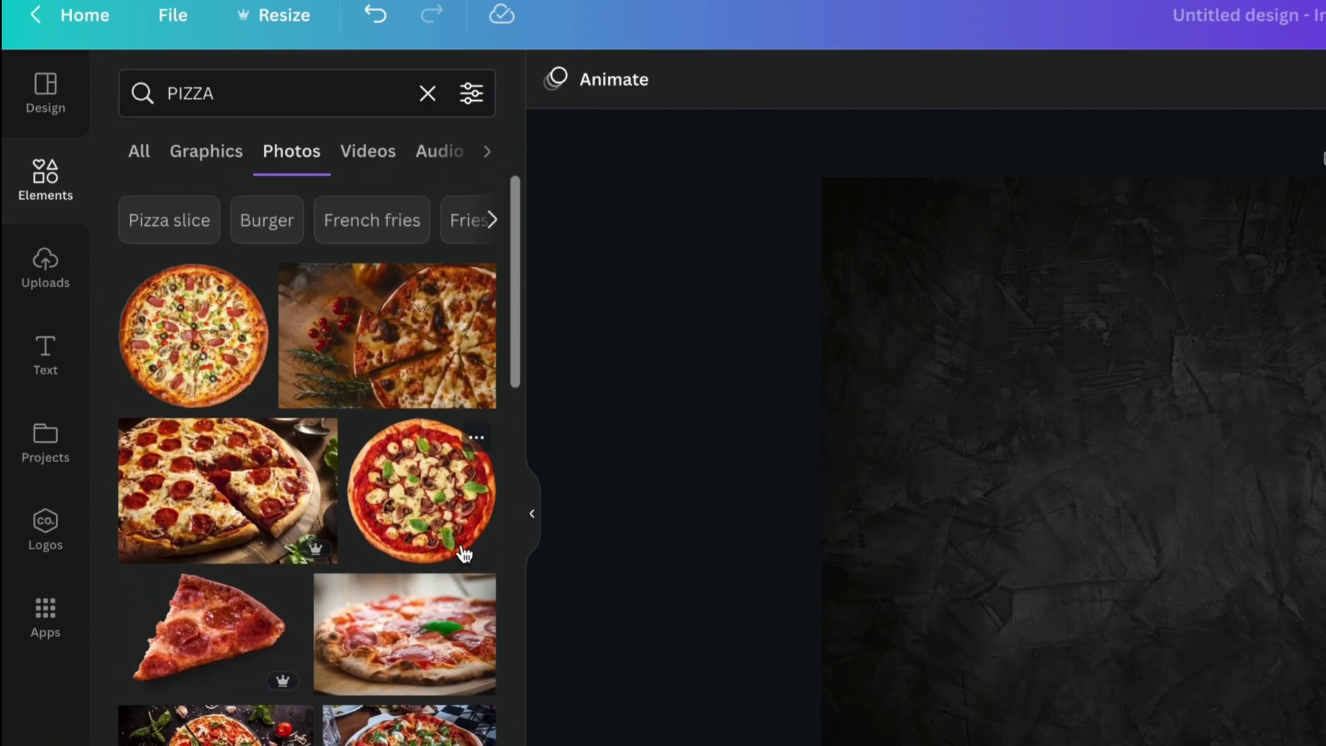
pyautogui.moveTo(464, 552); pyautogui.dragTo(1115, 599)
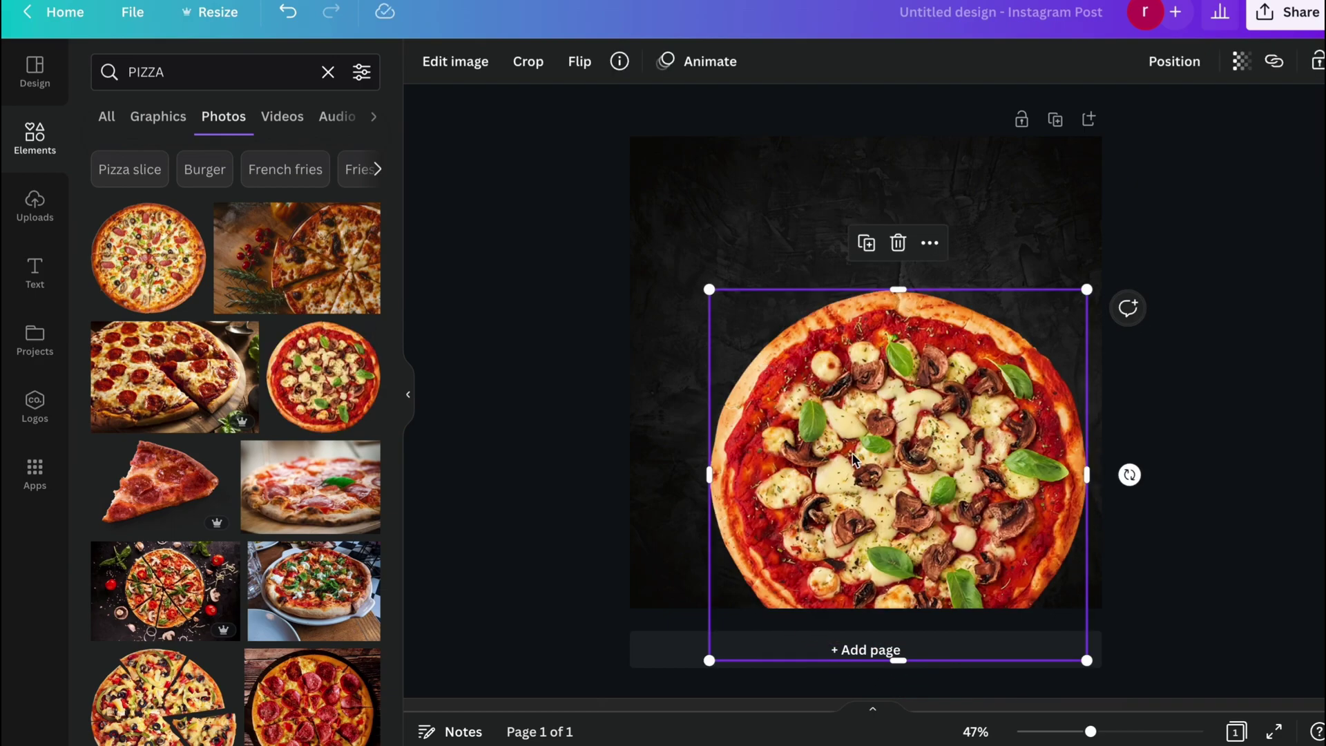
# Position the pizza photo at the lower right, running past the page's right edge.
pyautogui.moveTo(854, 459); pyautogui.dragTo(910, 446)
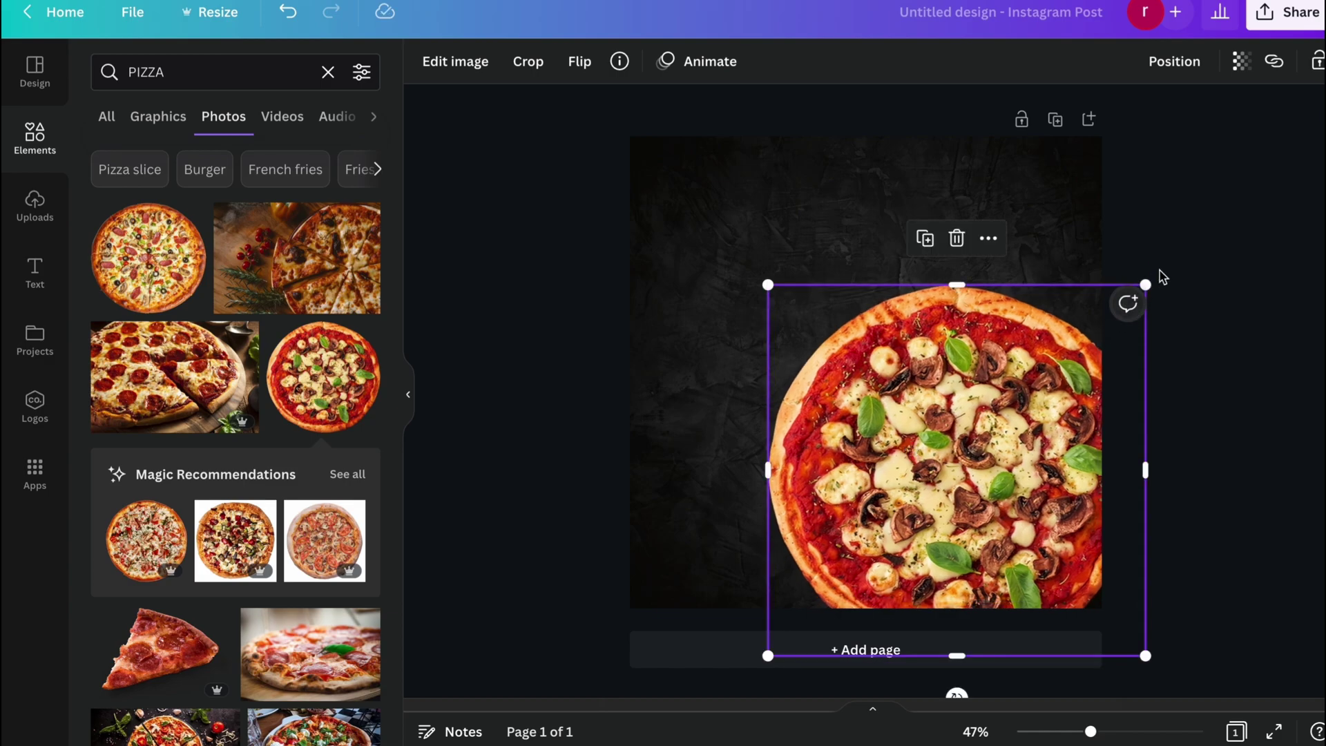
pyautogui.click(1187, 221)
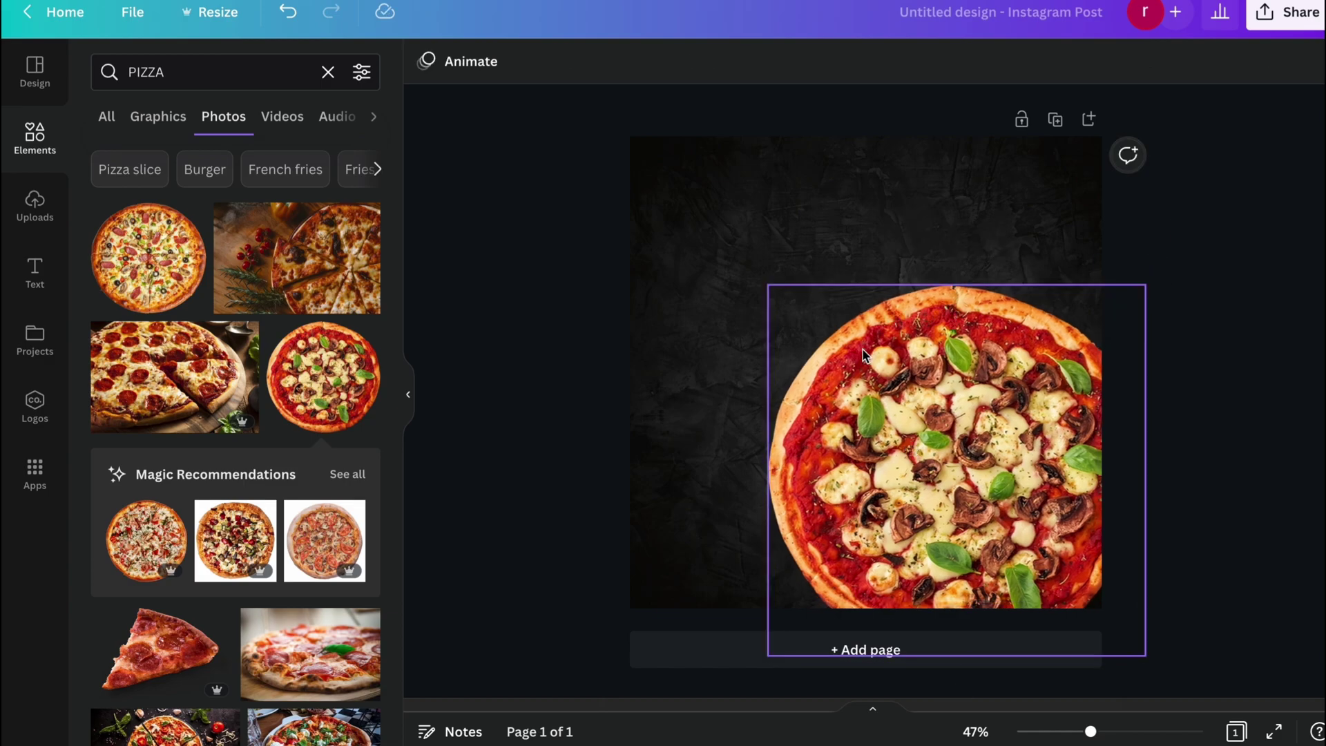
pyautogui.moveTo(898, 367)
pyautogui.mouseDown()
pyautogui.moveTo(917, 382)
pyautogui.moveTo(914, 367)
pyautogui.mouseUp()
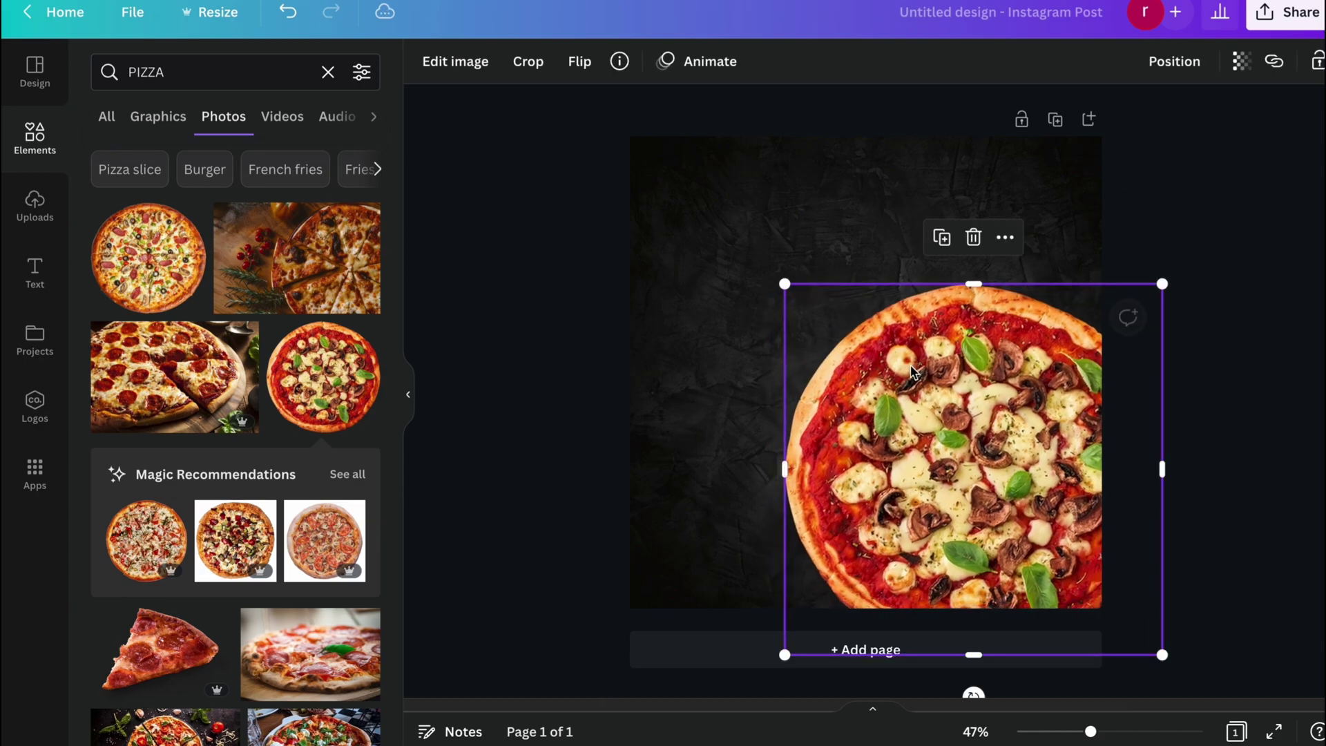
pyautogui.moveTo(1032, 340)
pyautogui.mouseDown()
pyautogui.moveTo(1020, 338)
pyautogui.moveTo(1033, 345)
pyautogui.mouseUp()
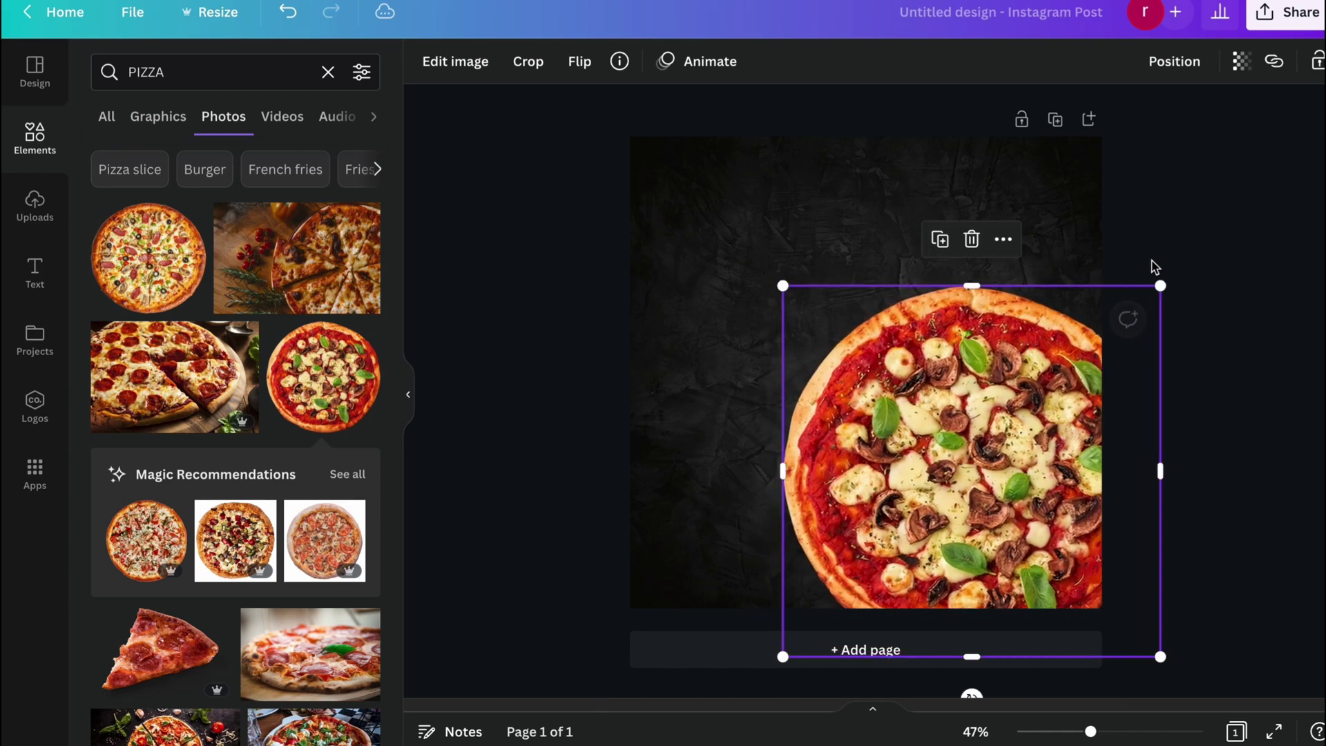
pyautogui.click(1217, 234)
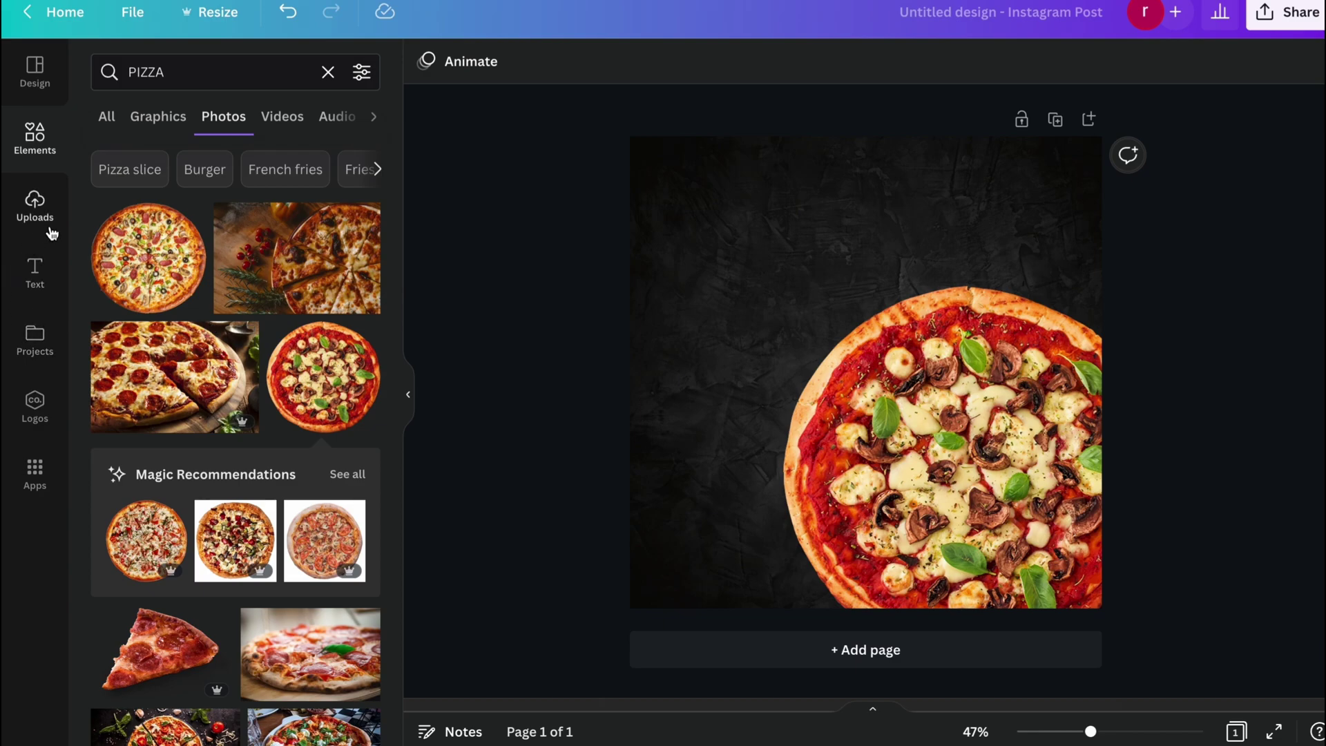
# Add a heading with six stacked 'PIZZA' lines and move it left of the pizza.
pyautogui.click(35, 271)
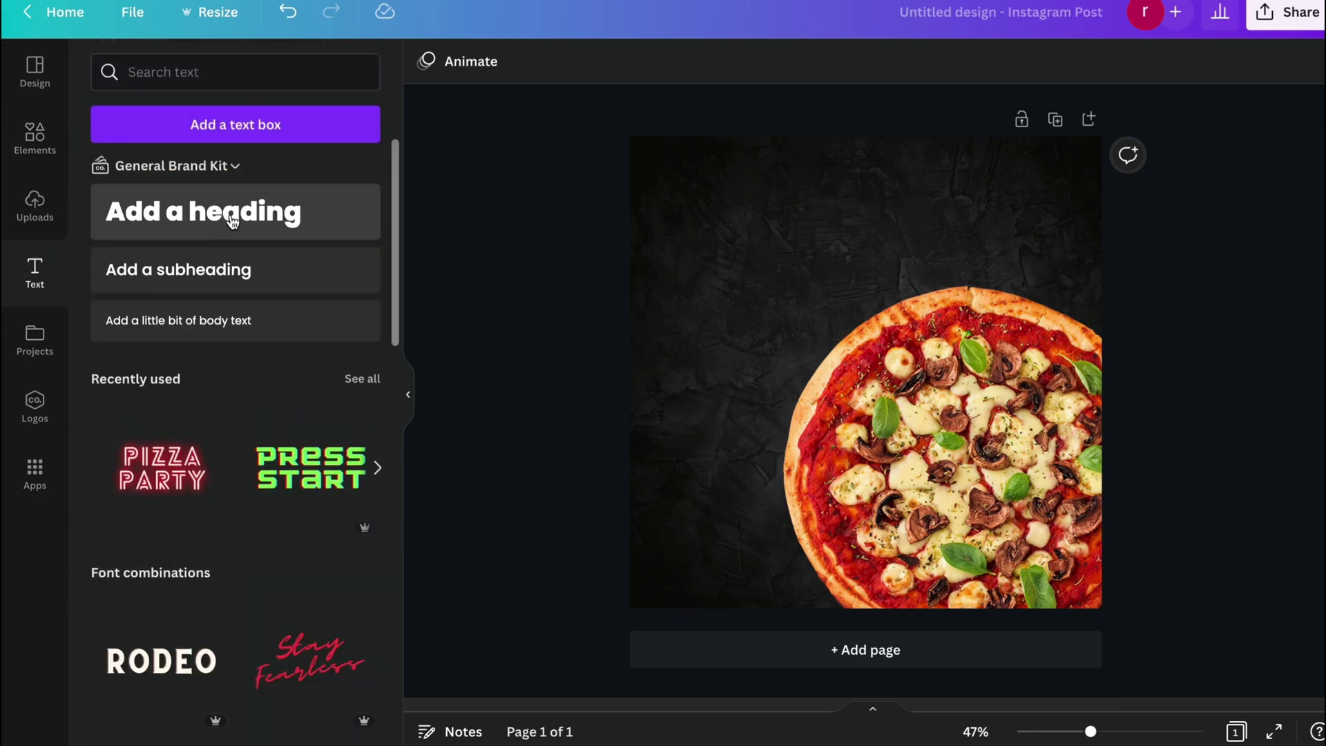
pyautogui.click(233, 220)
pyautogui.press('BackSpace')
pyautogui.write('P')
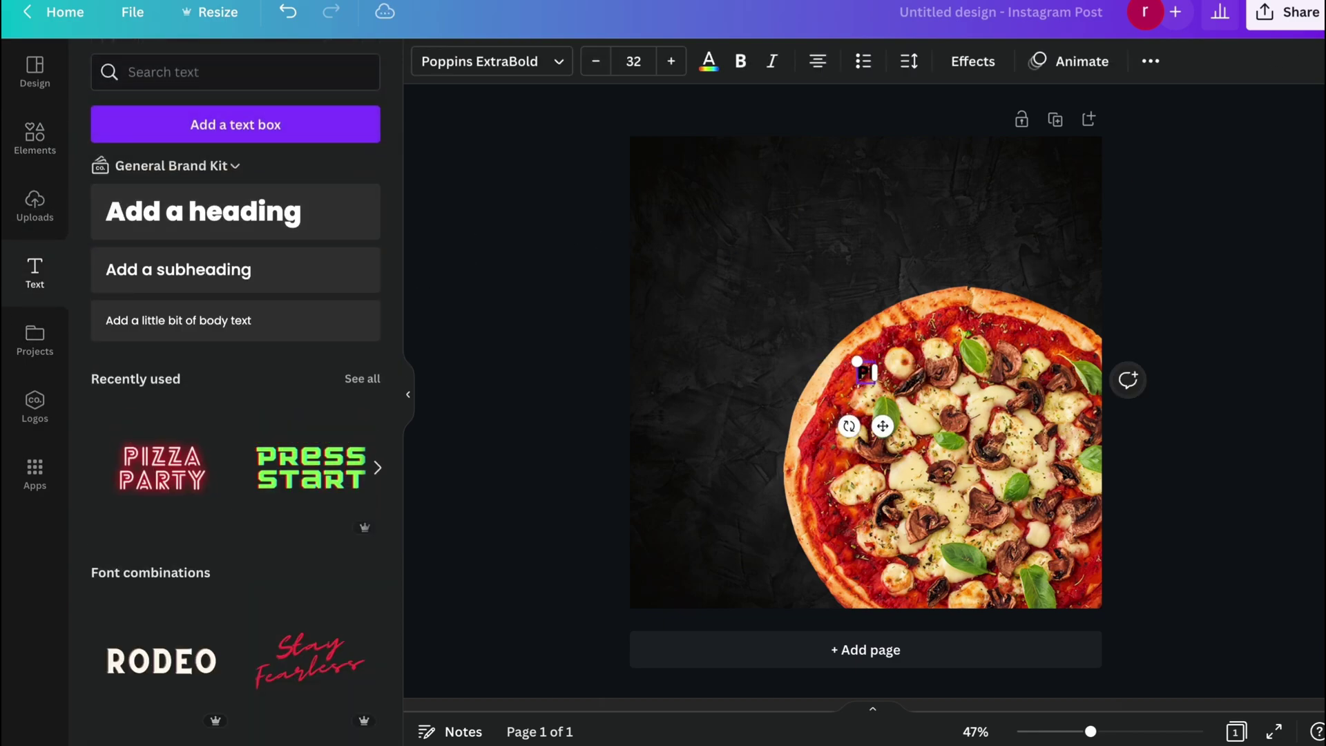
pyautogui.write('IZZA')
pyautogui.press('Return')
pyautogui.press('Return')
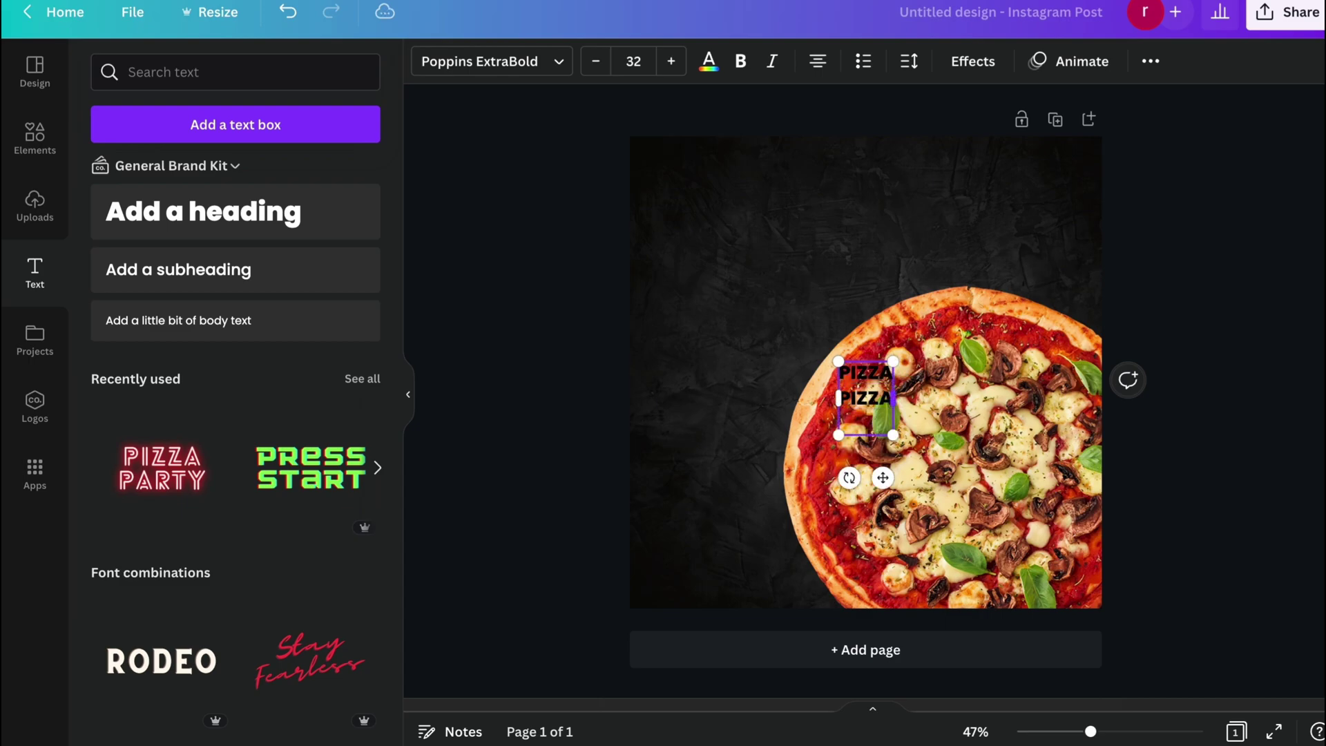
pyautogui.press('Return')
pyautogui.write('PIZZA')
pyautogui.press('Return')
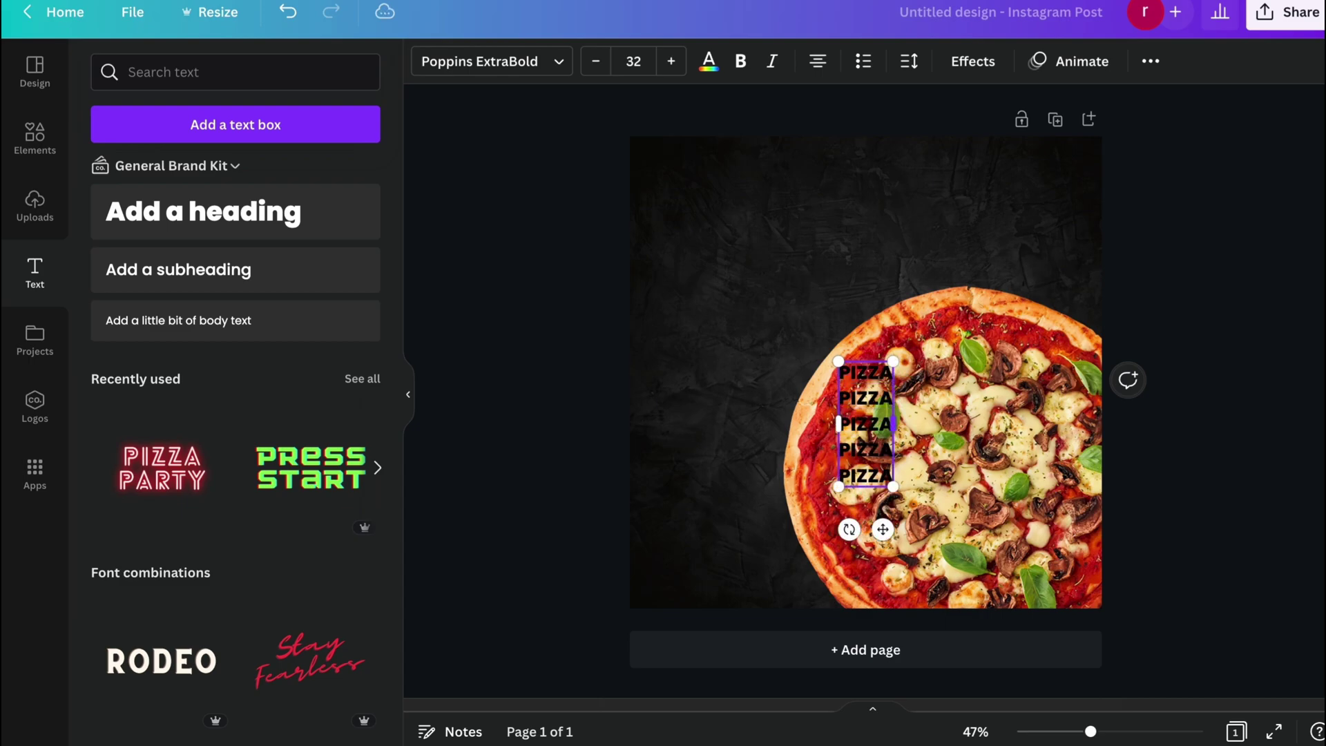
pyautogui.press('Return')
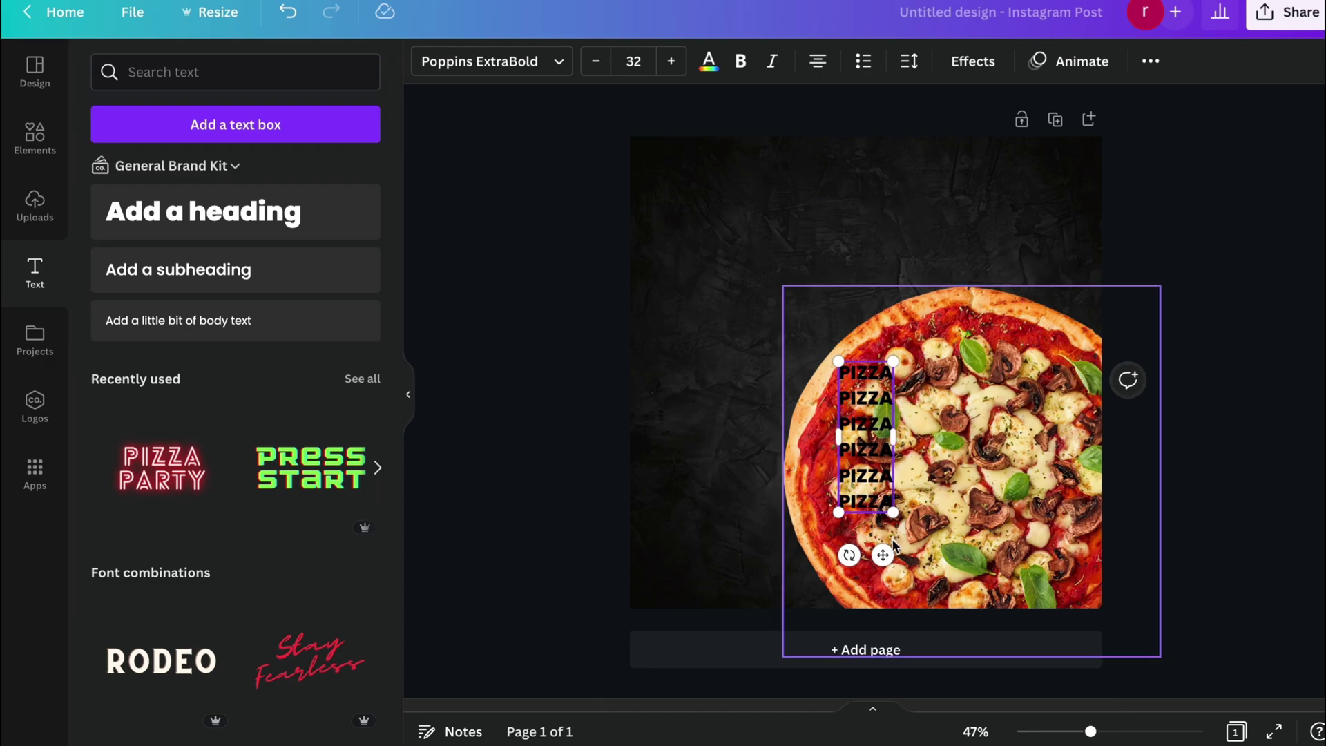
pyautogui.moveTo(882, 554); pyautogui.dragTo(778, 447)
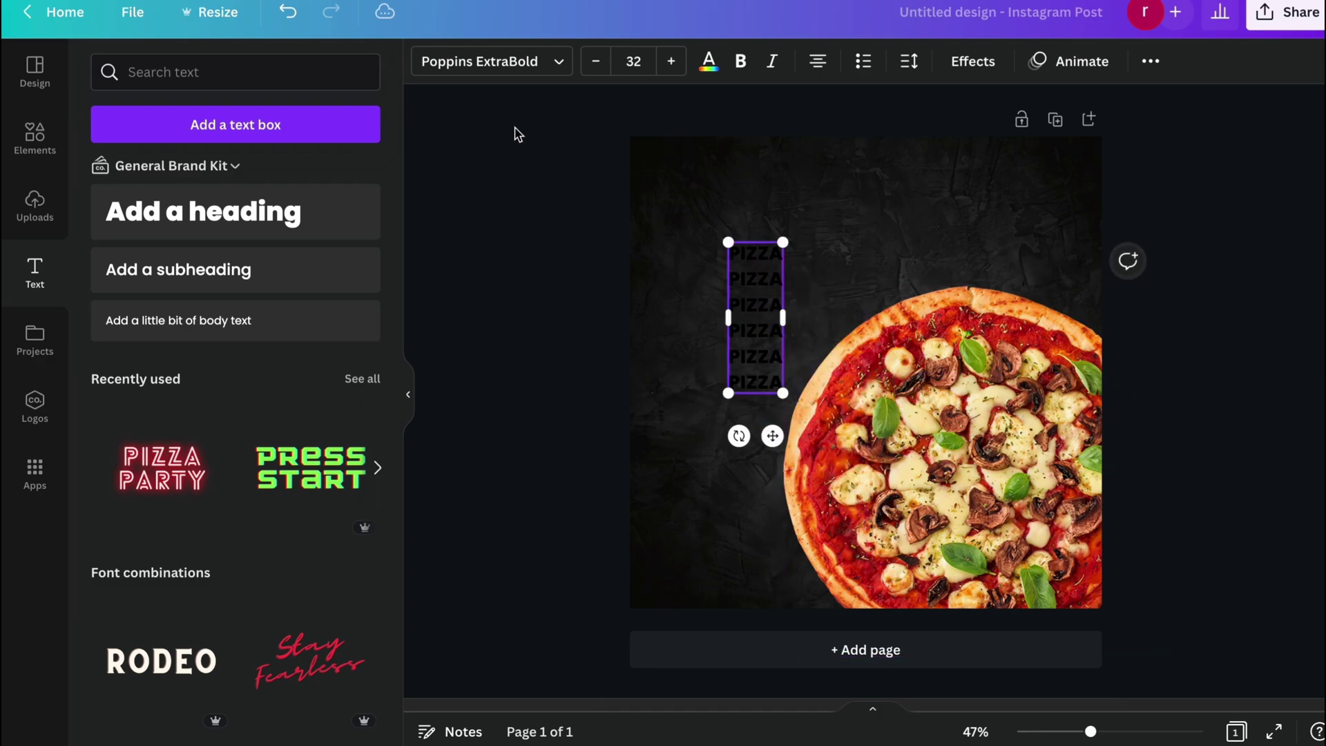
# Apply the Rustic Printed Stamp font to all six PIZZA lines.
pyautogui.click(515, 66)
pyautogui.click(305, 113)
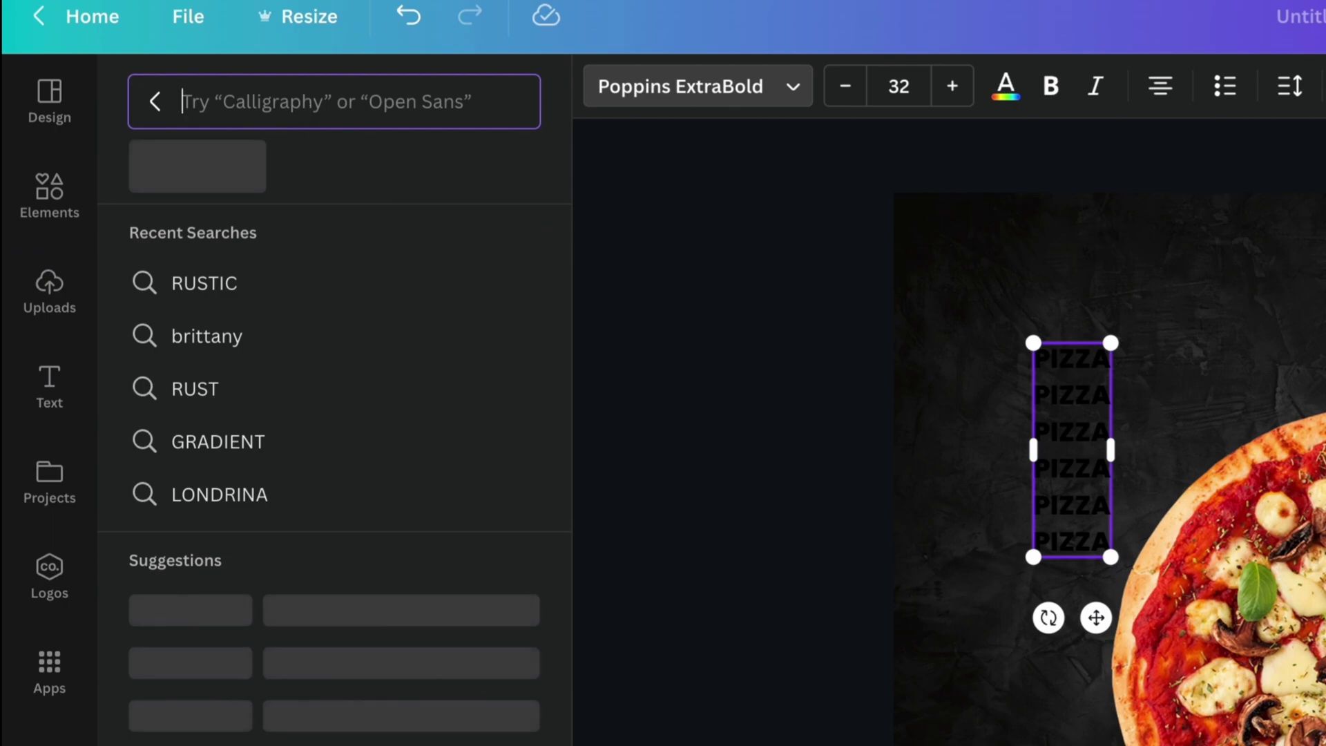
pyautogui.write('RUSTIC')
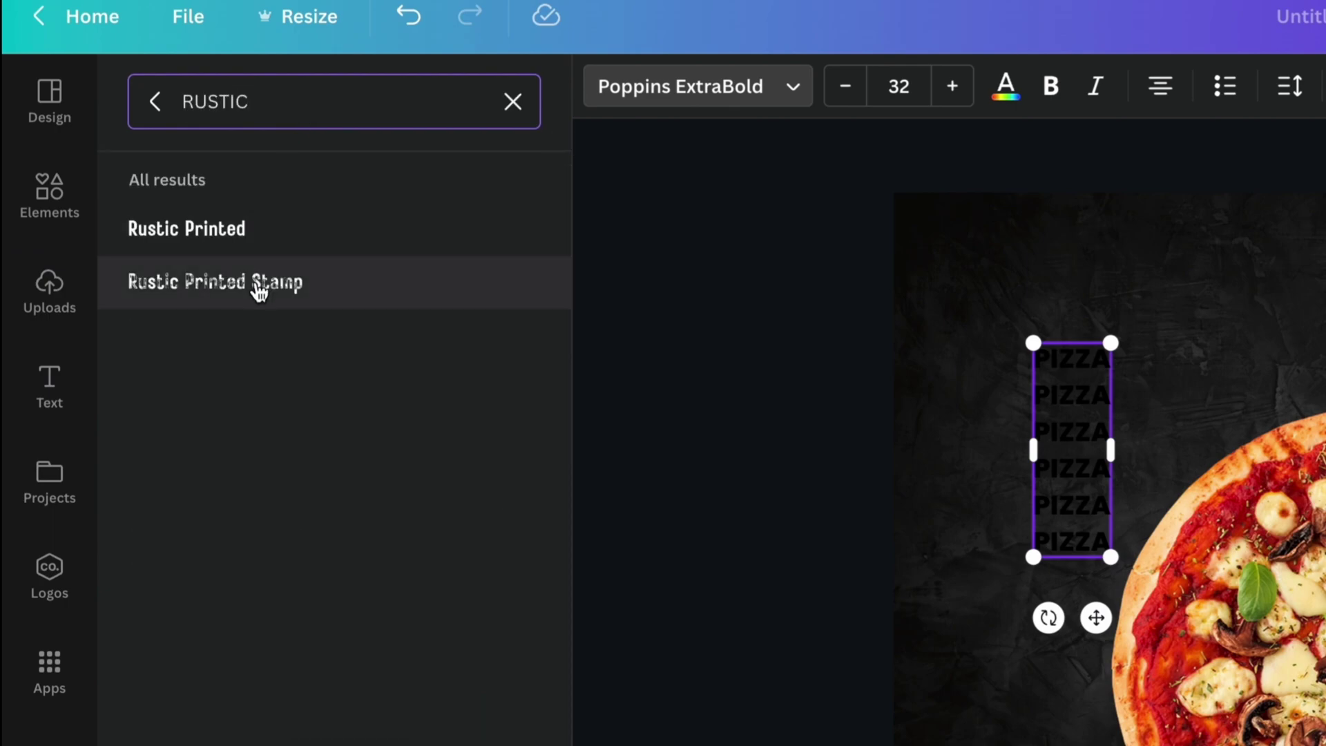
pyautogui.click(268, 289)
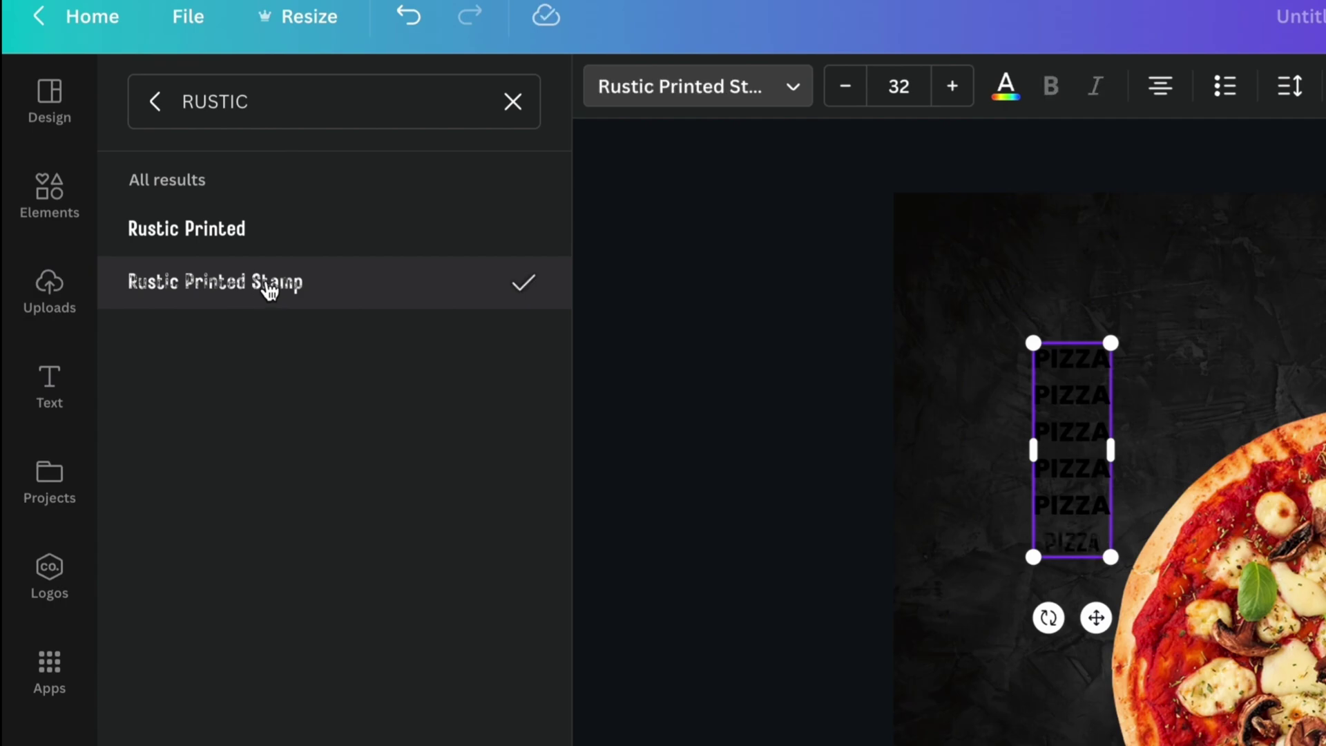
pyautogui.hotkey('ctrl', 'a')
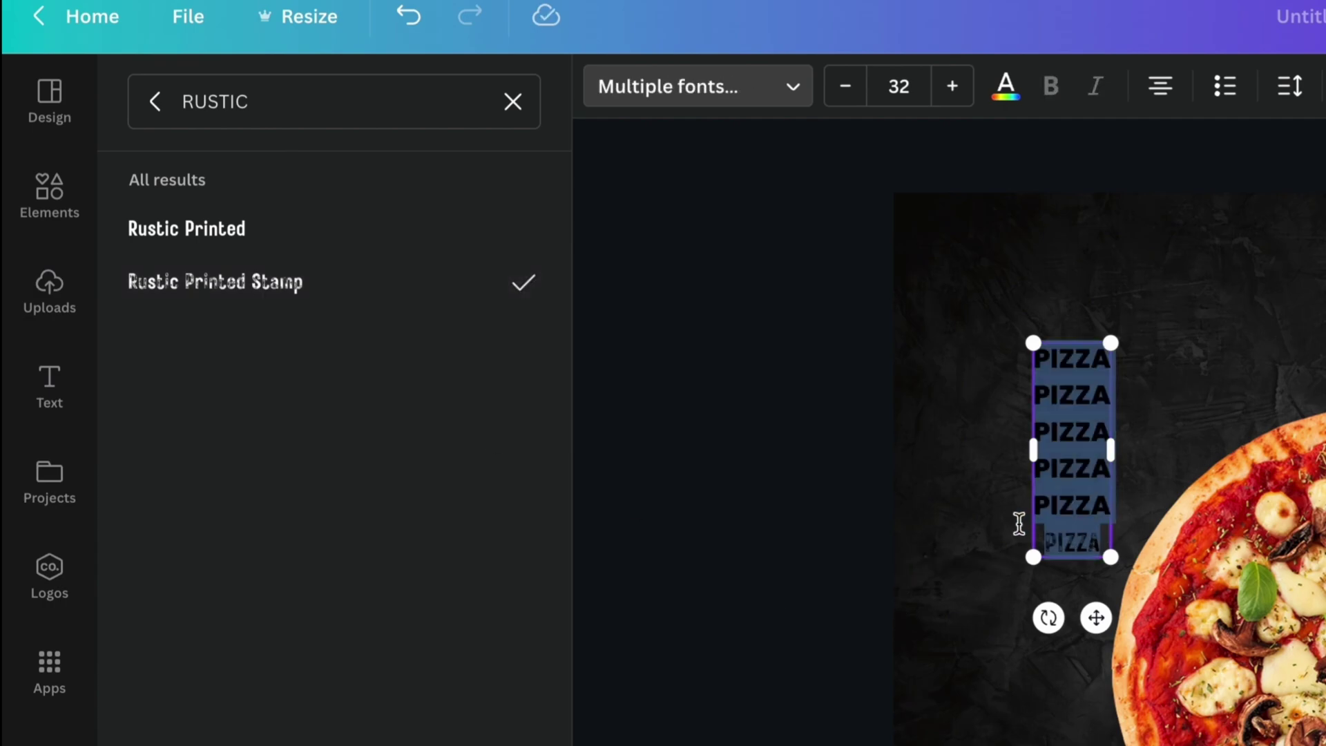
pyautogui.click(242, 296)
pyautogui.press('Escape')
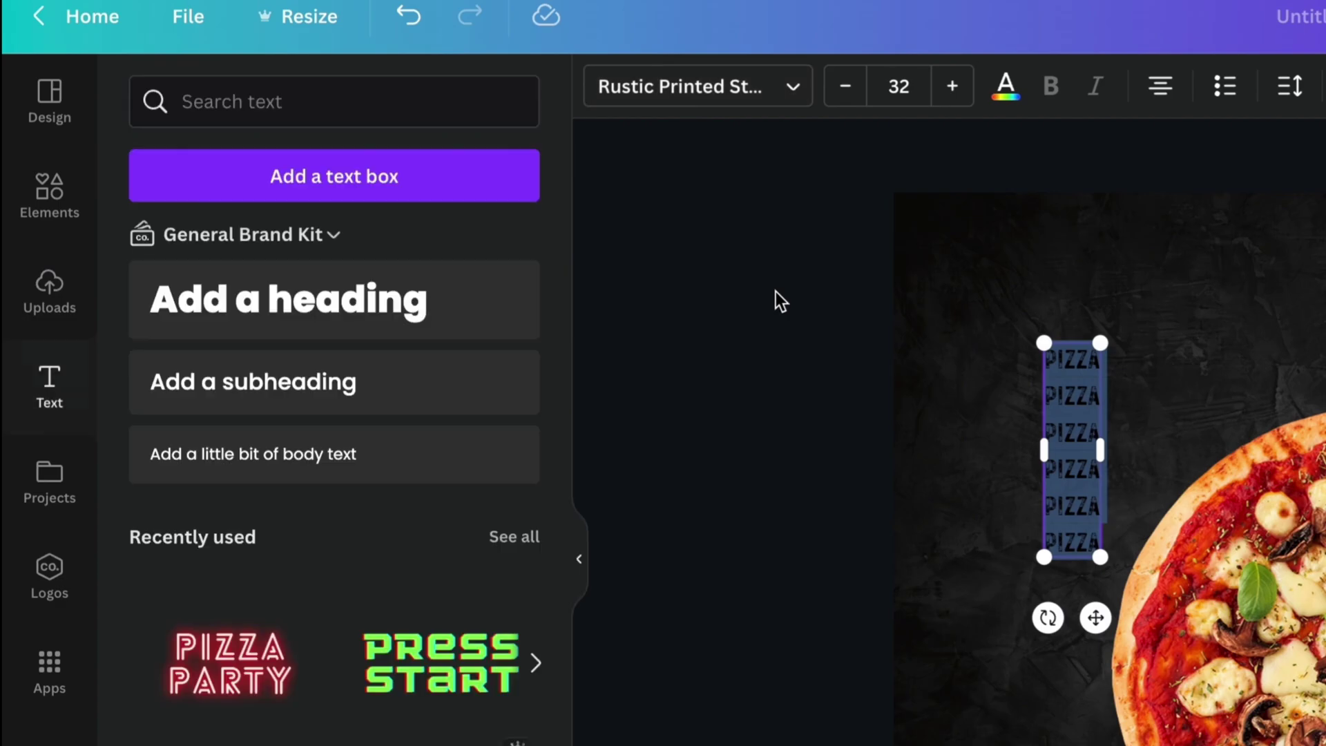
# Make the PIZZA text beige and set its font size to 230.
pyautogui.click(1005, 86)
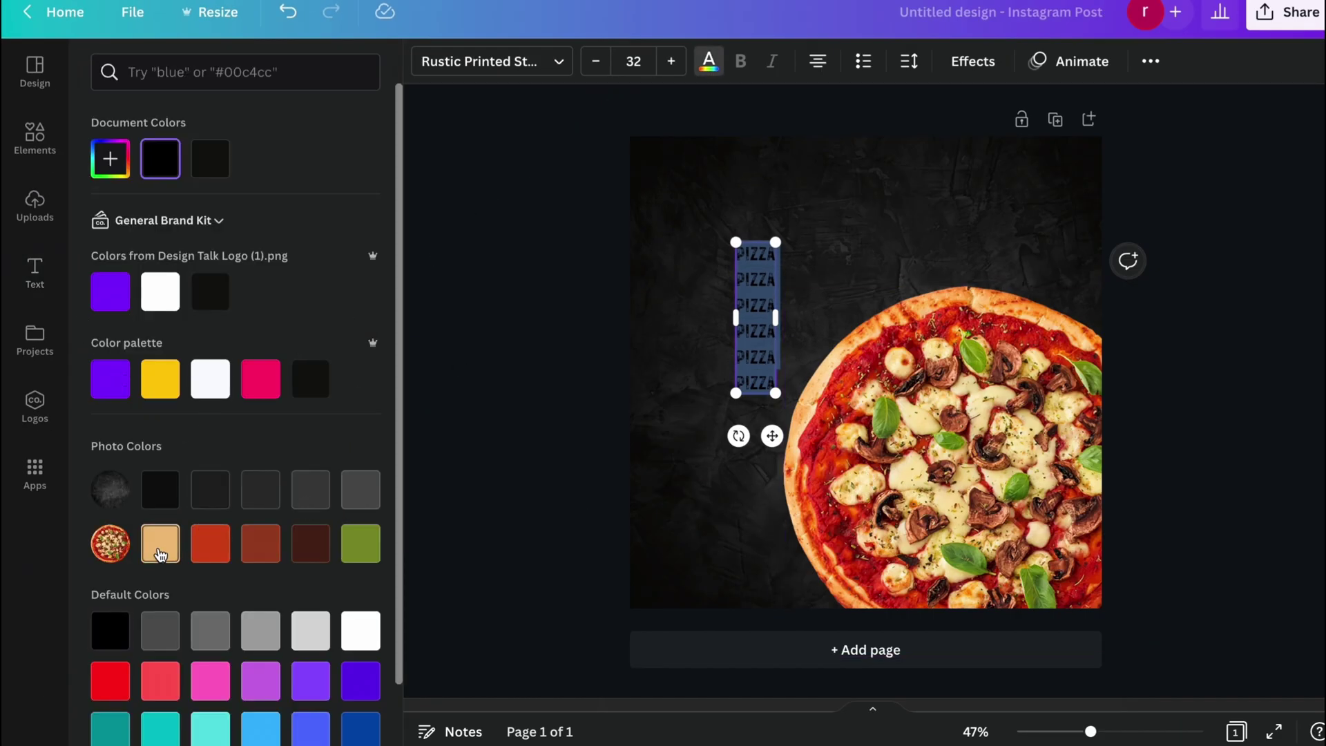
pyautogui.click(160, 553)
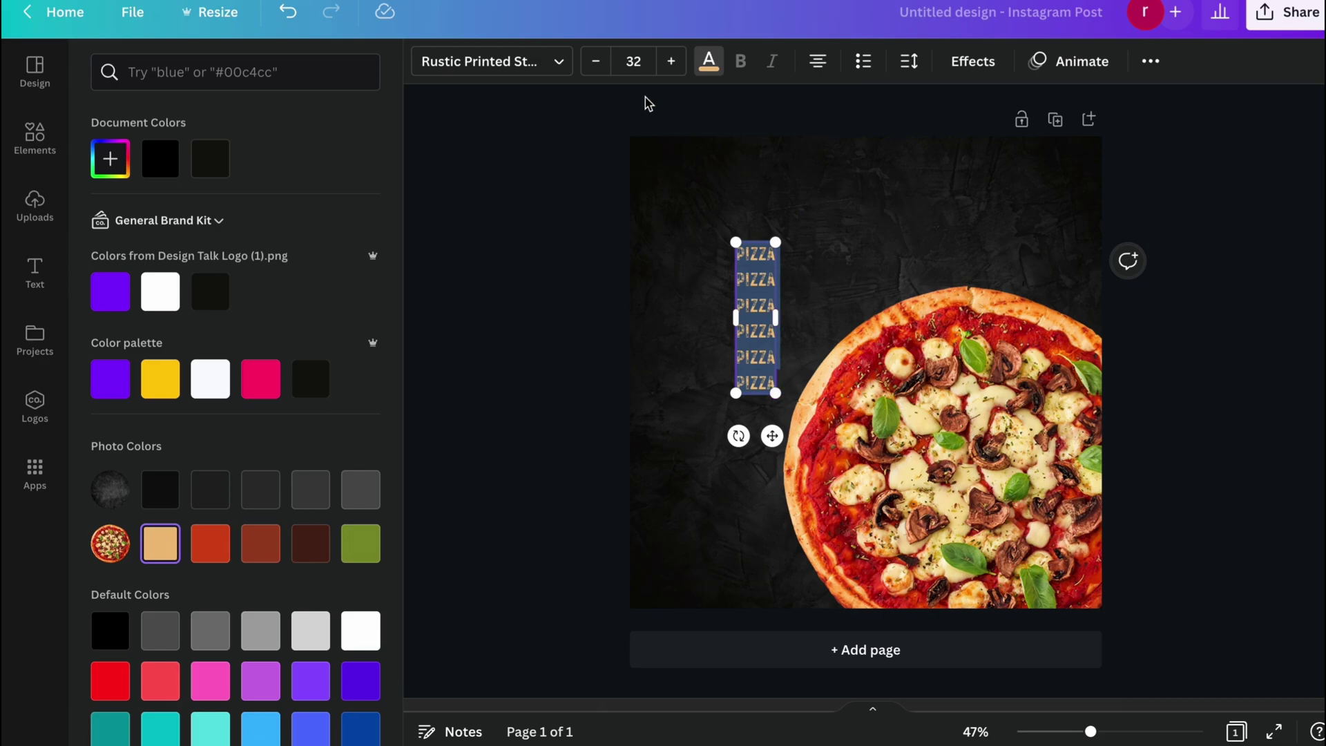
pyautogui.click(670, 62)
pyautogui.click(670, 62)
pyautogui.click(670, 62)
pyautogui.click(670, 62)
pyautogui.click(669, 62)
pyautogui.click(670, 62)
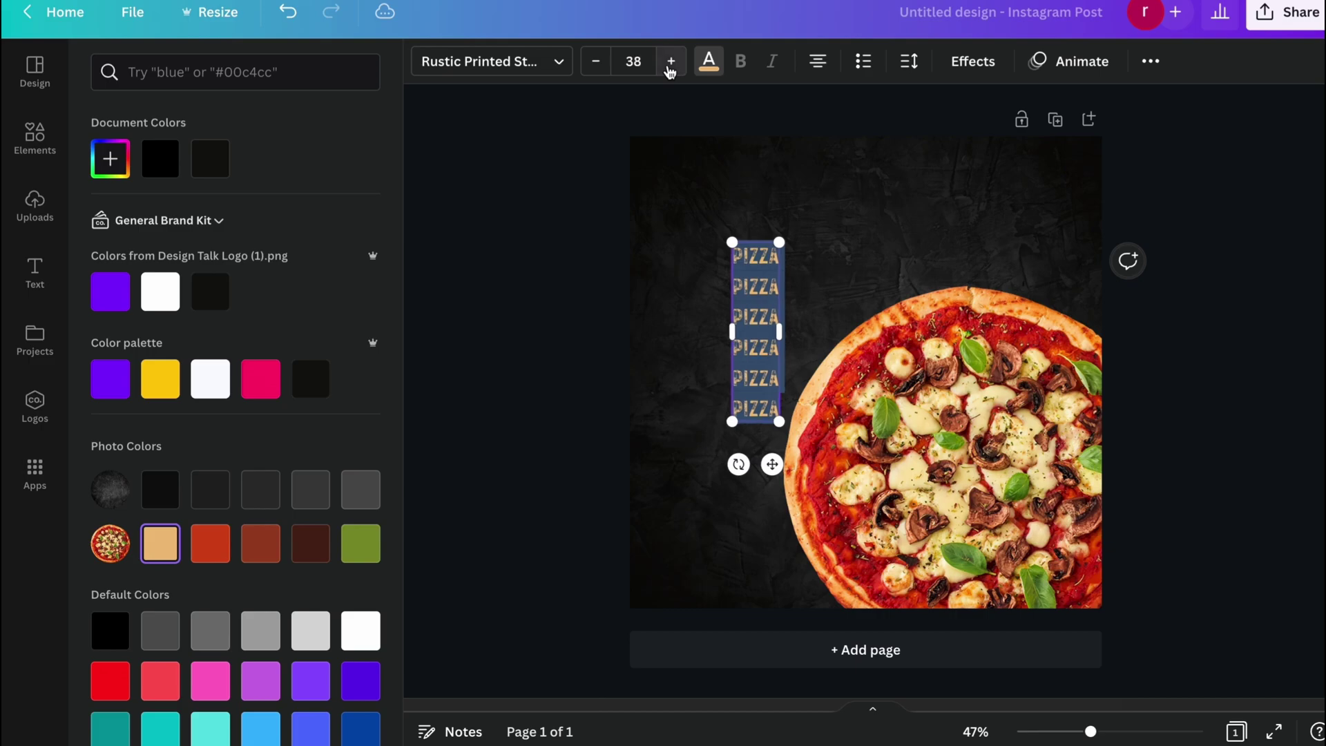
pyautogui.click(670, 63)
pyautogui.click(669, 62)
pyautogui.click(669, 62)
pyautogui.click(670, 62)
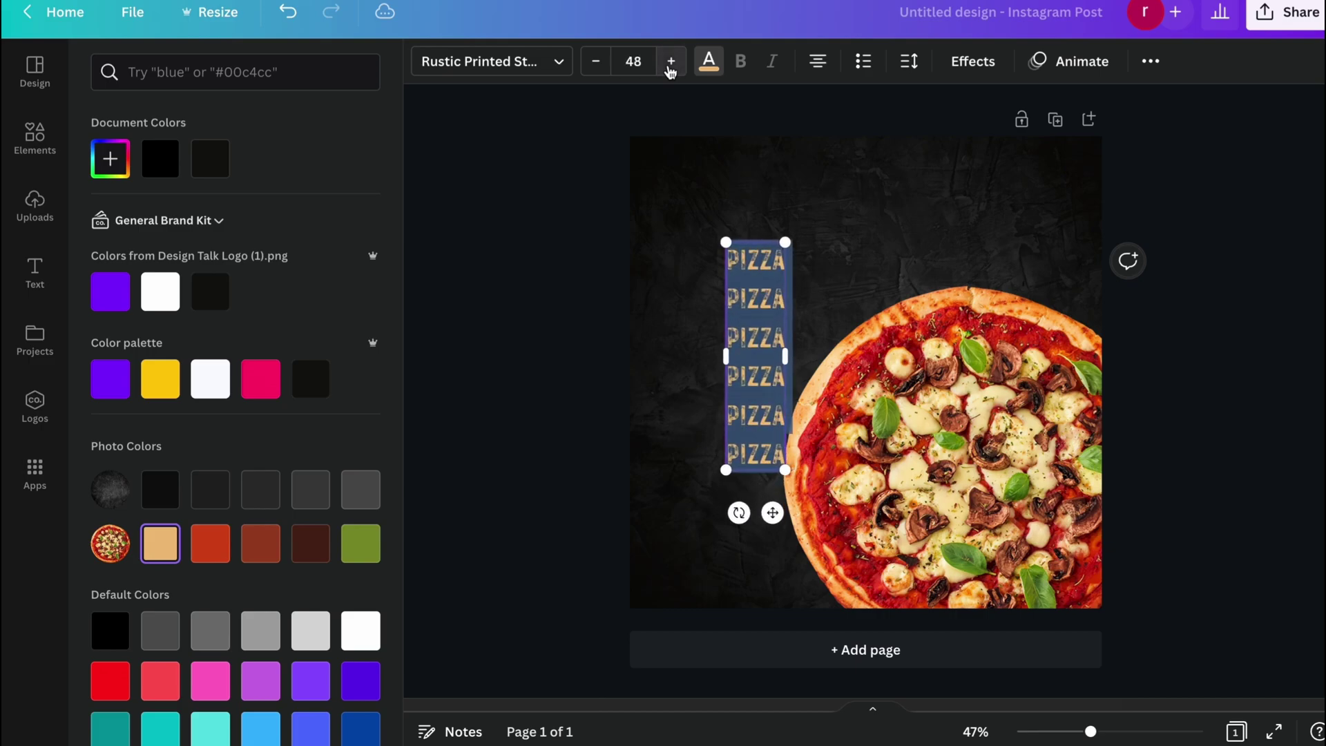
pyautogui.click(670, 62)
pyautogui.click(670, 62)
pyautogui.click(635, 62)
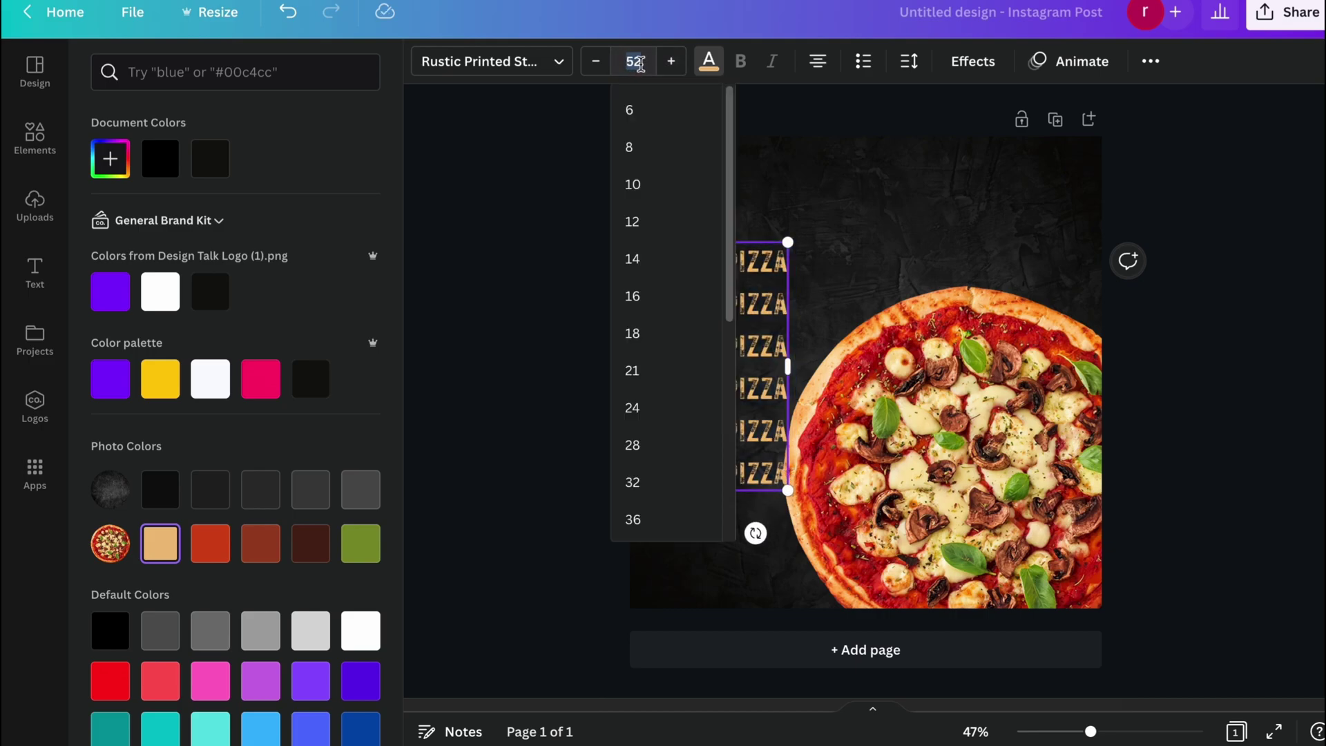
pyautogui.write('230')
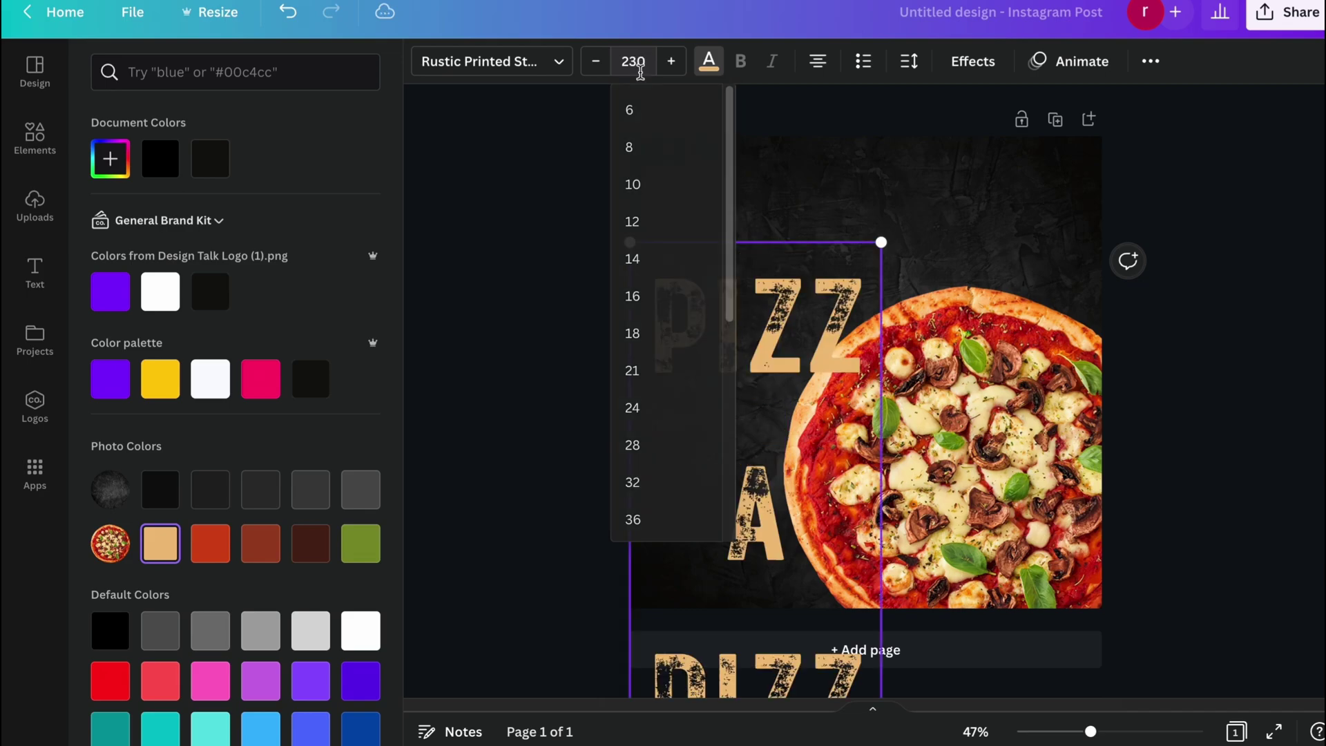
pyautogui.press('Return')
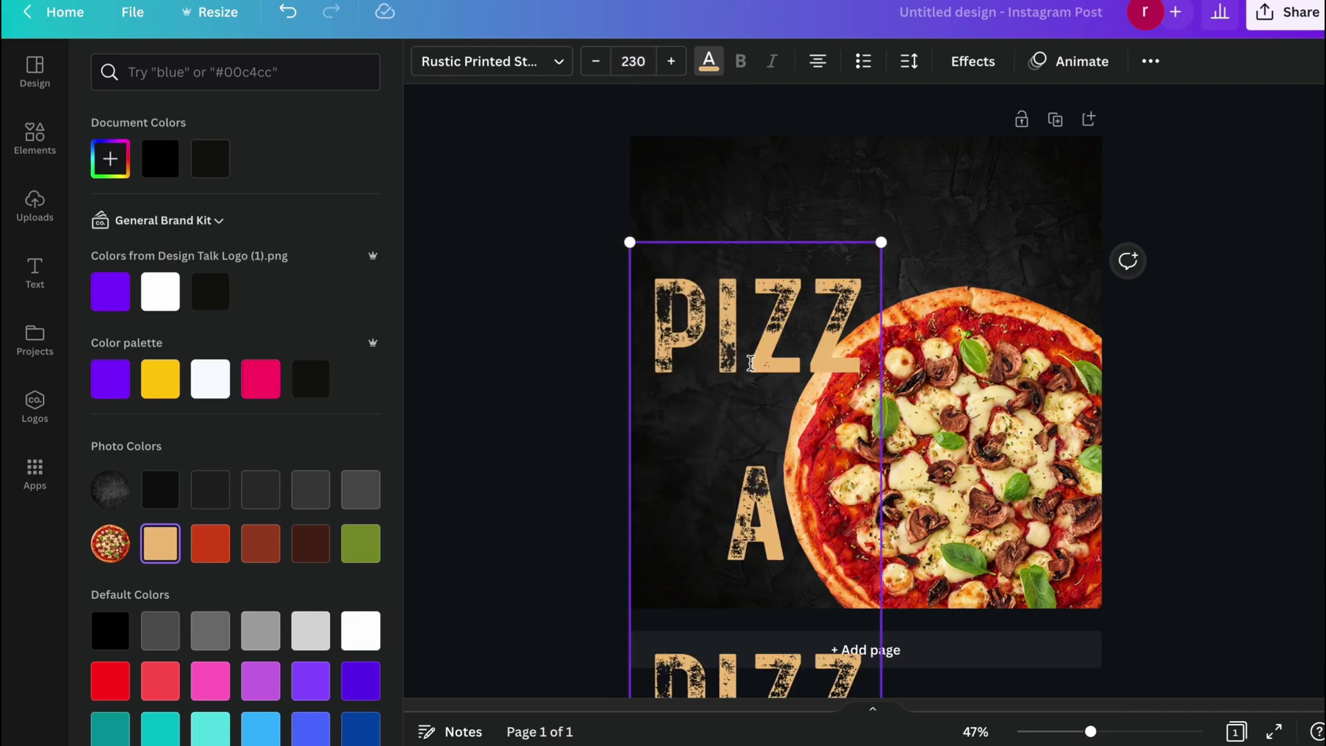
pyautogui.press('Escape')
# Widen the PIZZA text box and reposition it across the page's left side.
pyautogui.click(627, 340)
pyautogui.moveTo(666, 301); pyautogui.dragTo(746, 235)
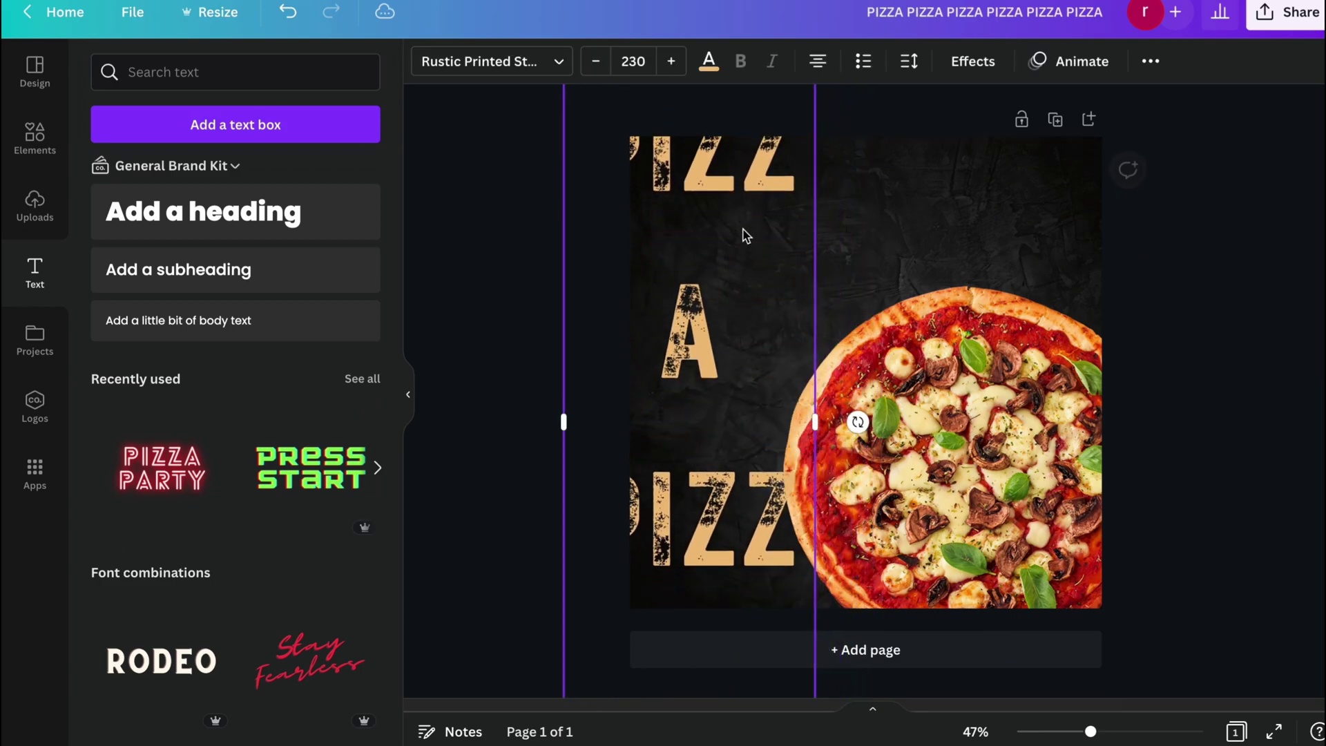
pyautogui.moveTo(815, 421); pyautogui.dragTo(901, 413)
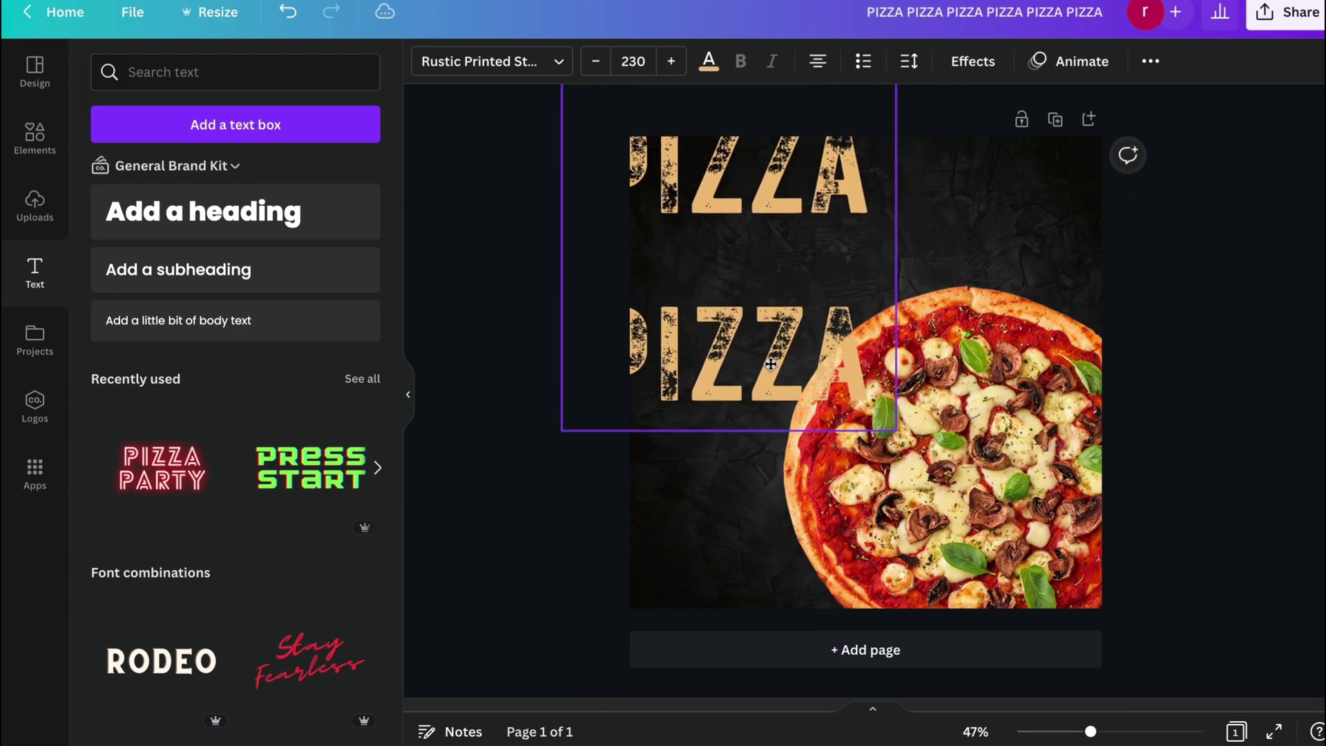
pyautogui.moveTo(771, 364); pyautogui.dragTo(749, 501)
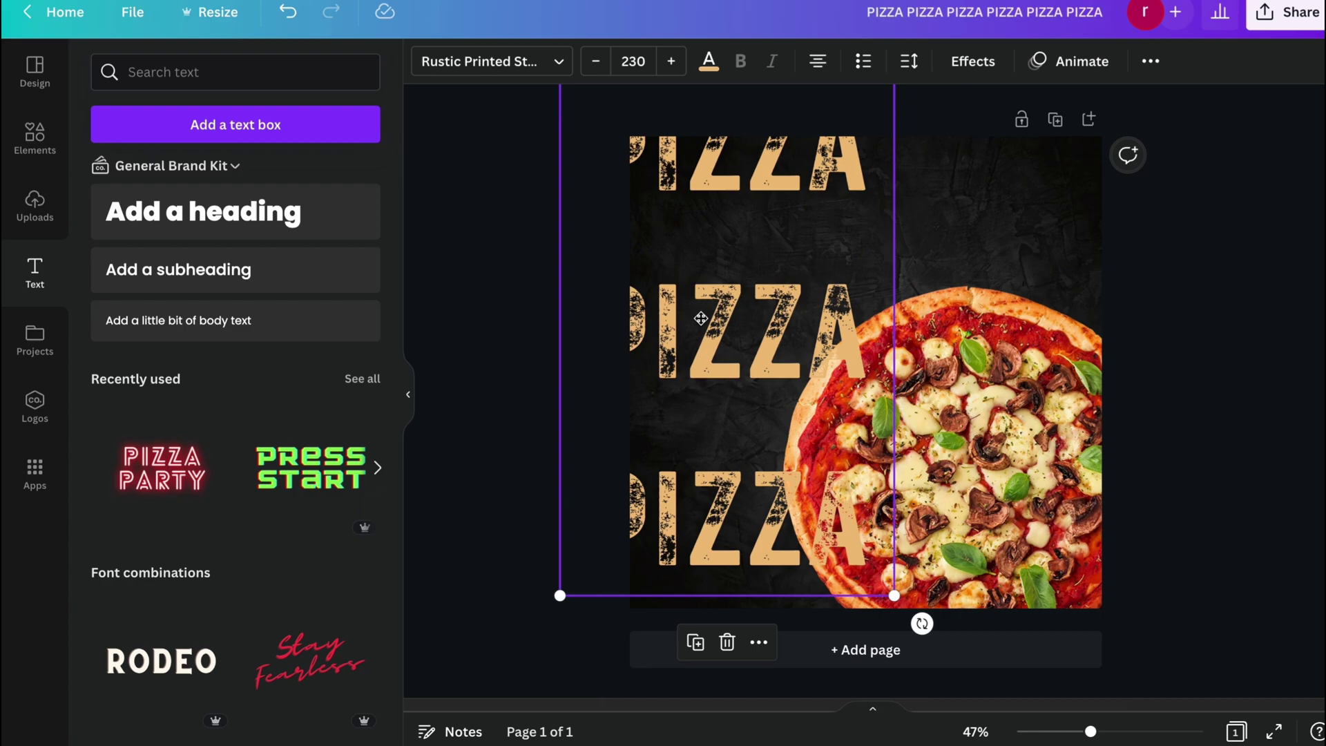
pyautogui.moveTo(701, 319); pyautogui.dragTo(750, 282)
# Tighten the PIZZA line spacing to 1.16 and move the lines to the left edge.
pyautogui.click(908, 61)
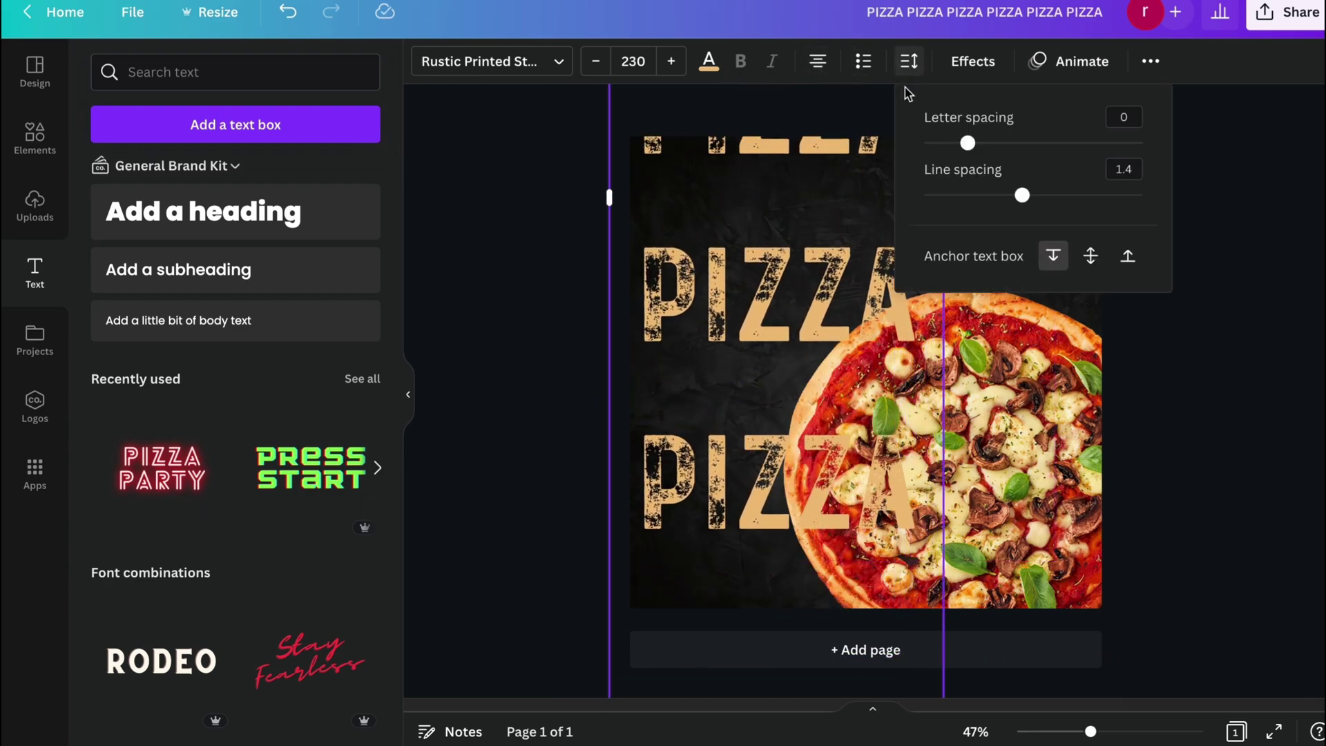
pyautogui.moveTo(1021, 195); pyautogui.dragTo(961, 199)
pyautogui.moveTo(717, 259); pyautogui.dragTo(708, 600)
pyautogui.moveTo(908, 397); pyautogui.dragTo(928, 476)
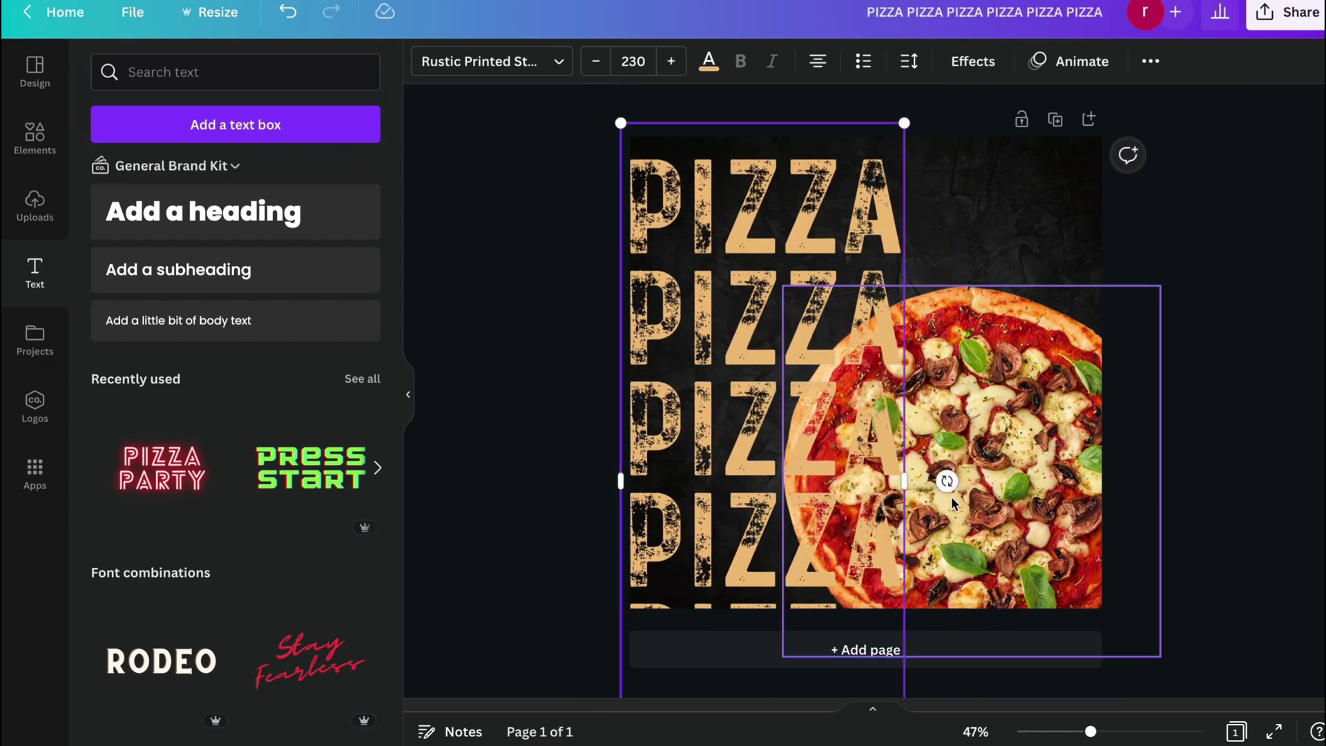
# Rotate the PIZZA text block about 13 degrees and nudge it up slightly.
pyautogui.moveTo(947, 480); pyautogui.dragTo(892, 668)
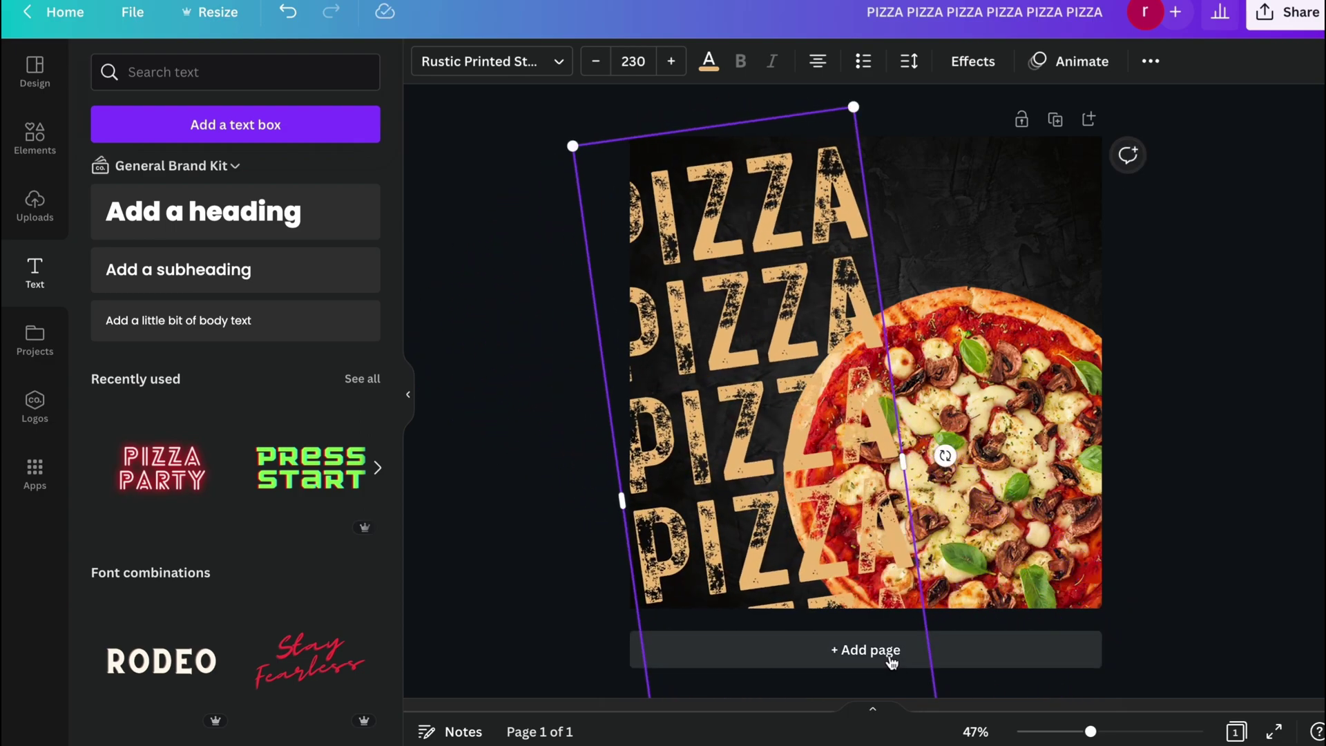
pyautogui.moveTo(945, 455); pyautogui.dragTo(801, 606)
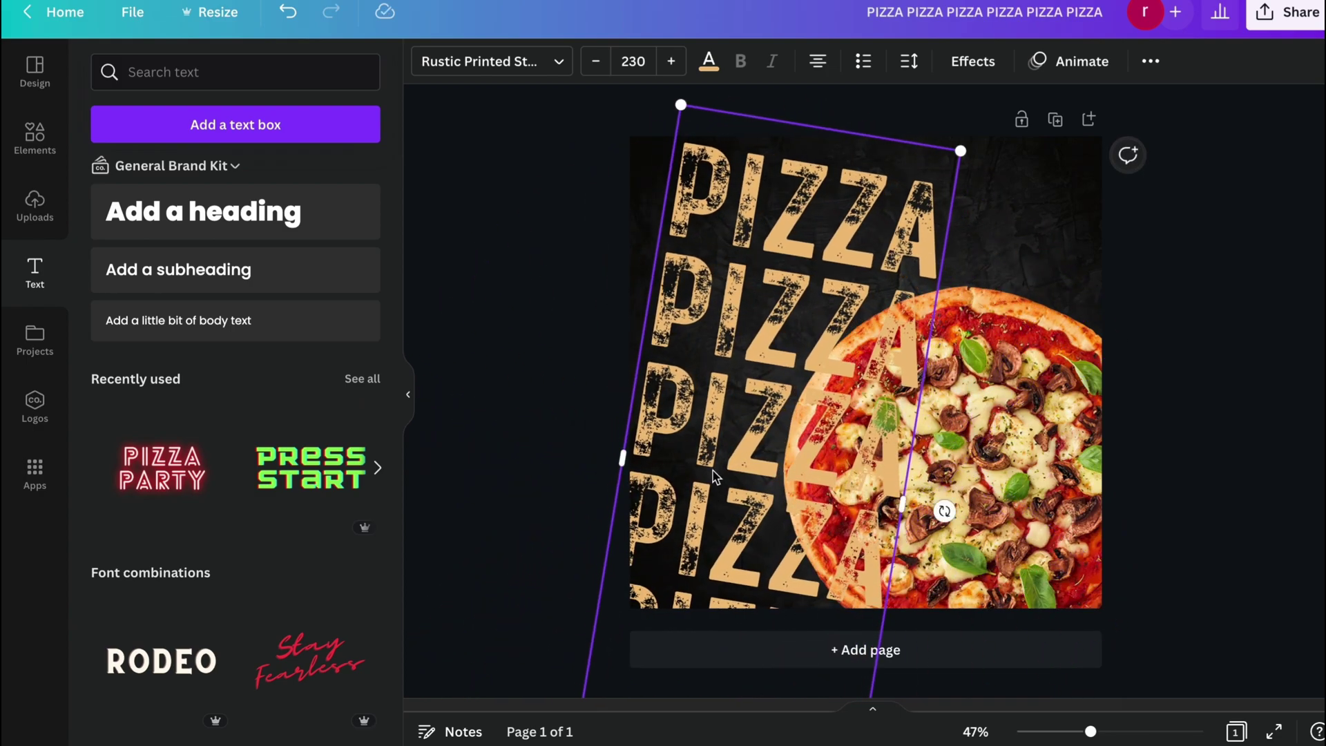
pyautogui.moveTo(763, 453); pyautogui.dragTo(762, 414)
# Send the tilted PIZZA text to the back, behind the pizza photo, and nudge it up-right.
pyautogui.rightClick(763, 414)
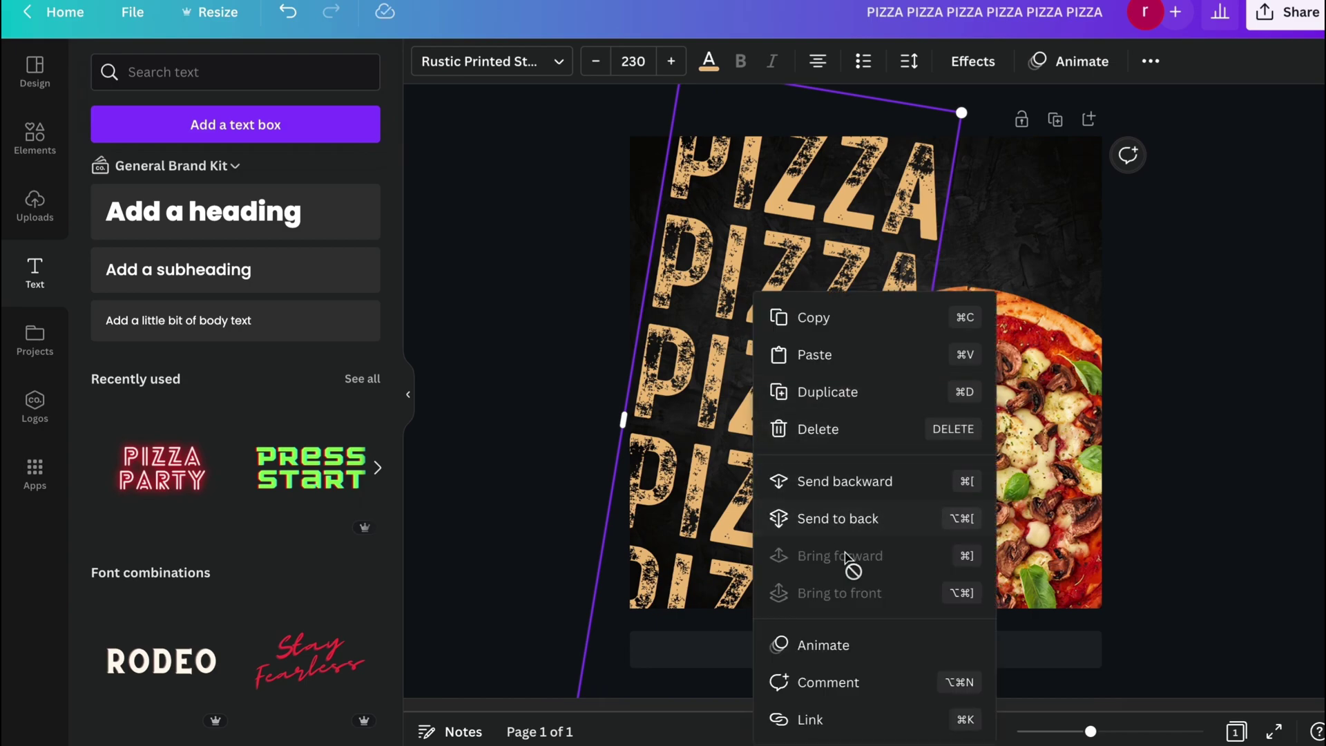
pyautogui.click(863, 522)
pyautogui.press('Escape')
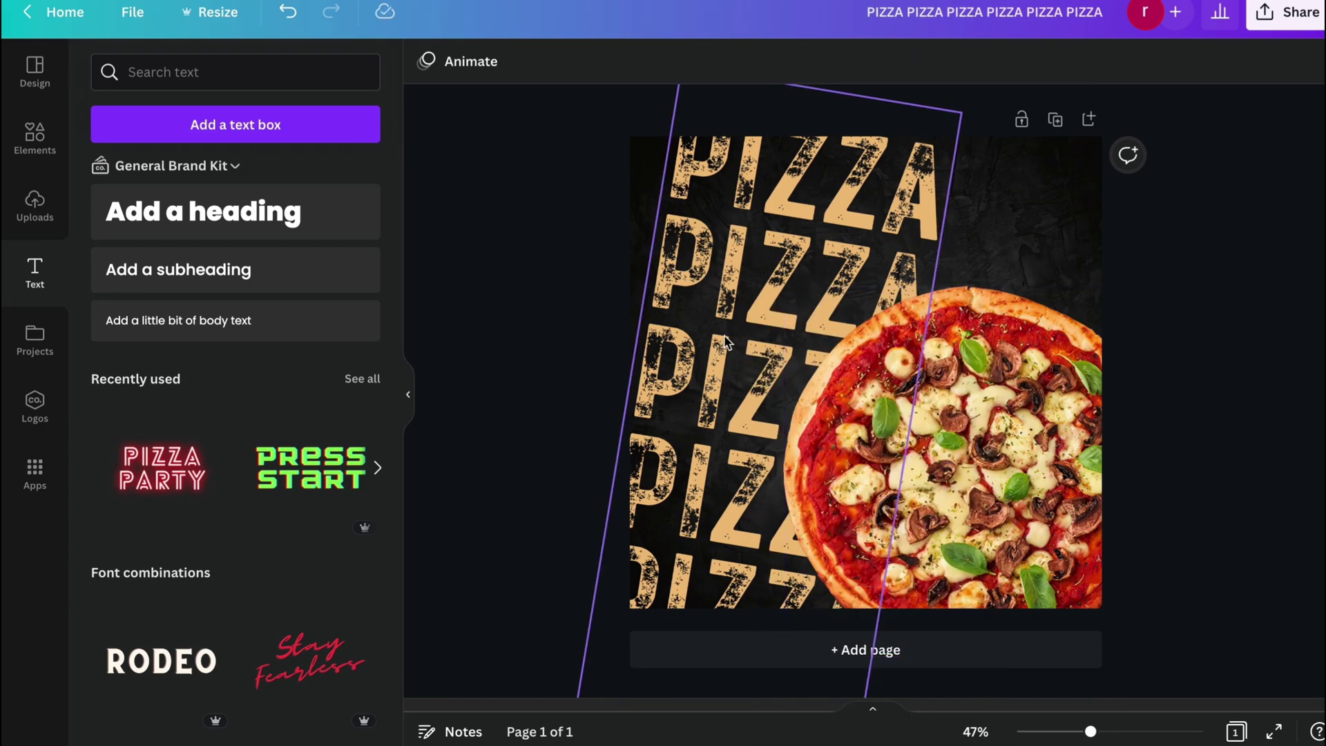
pyautogui.moveTo(725, 340); pyautogui.dragTo(730, 330)
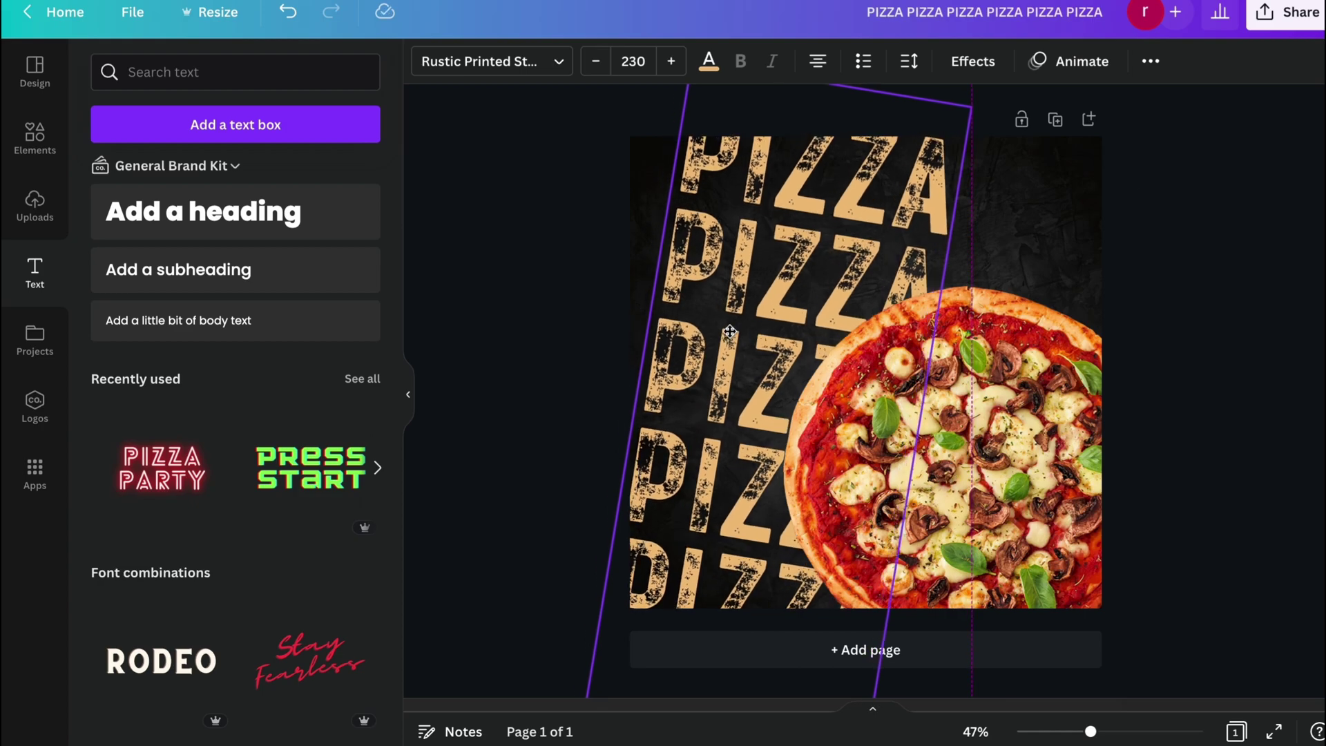
pyautogui.click(470, 538)
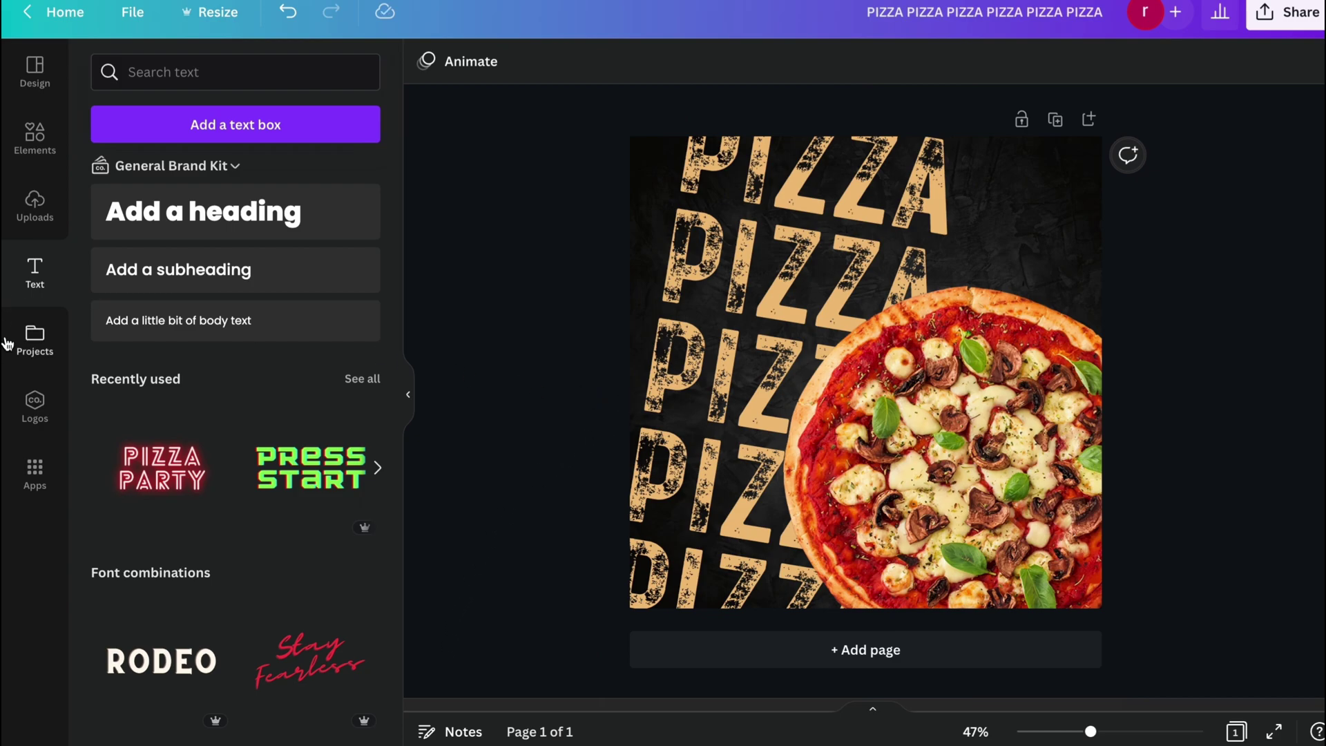
# Search Elements for 'GRADIENT' and filter the results to Graphics.
pyautogui.click(34, 136)
pyautogui.moveTo(228, 71); pyautogui.dragTo(132, 76)
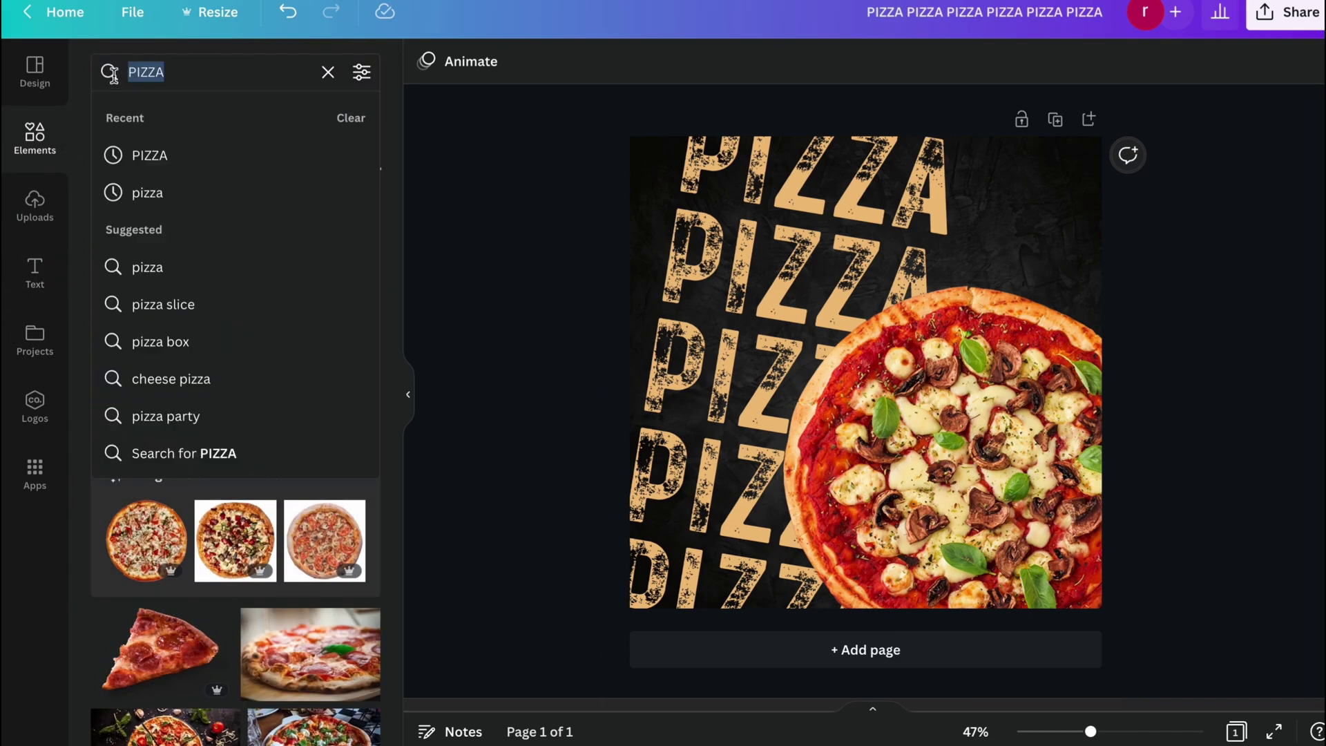
pyautogui.write('GRADIR')
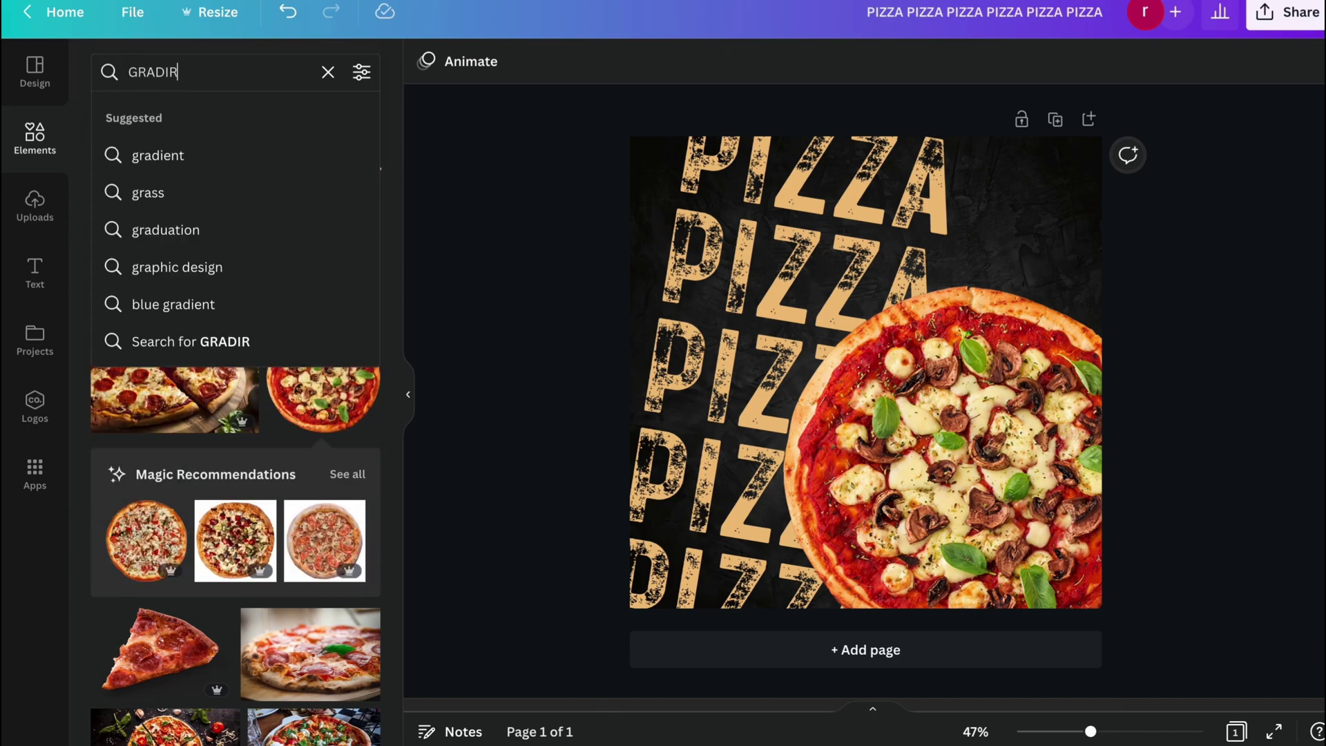
pyautogui.press('BackSpace')
pyautogui.write('E')
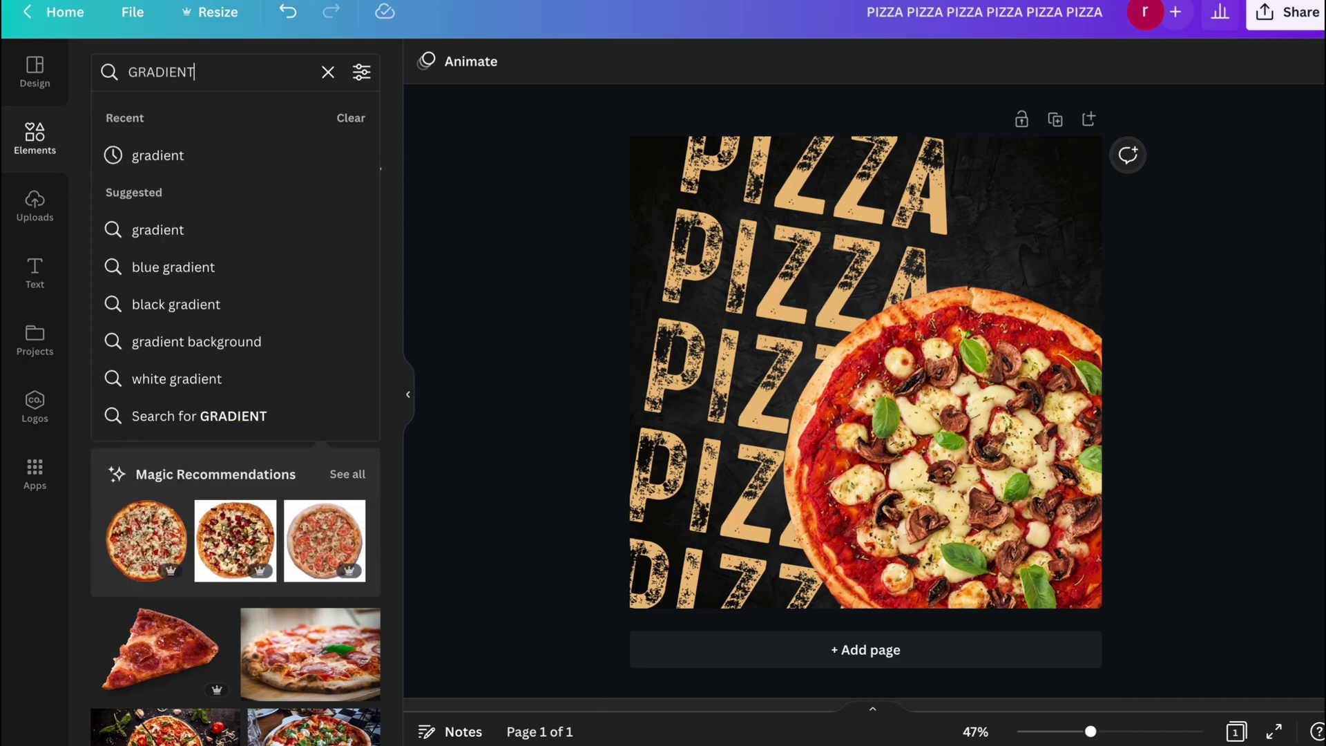
pyautogui.write('NT')
pyautogui.press('Return')
pyautogui.click(178, 117)
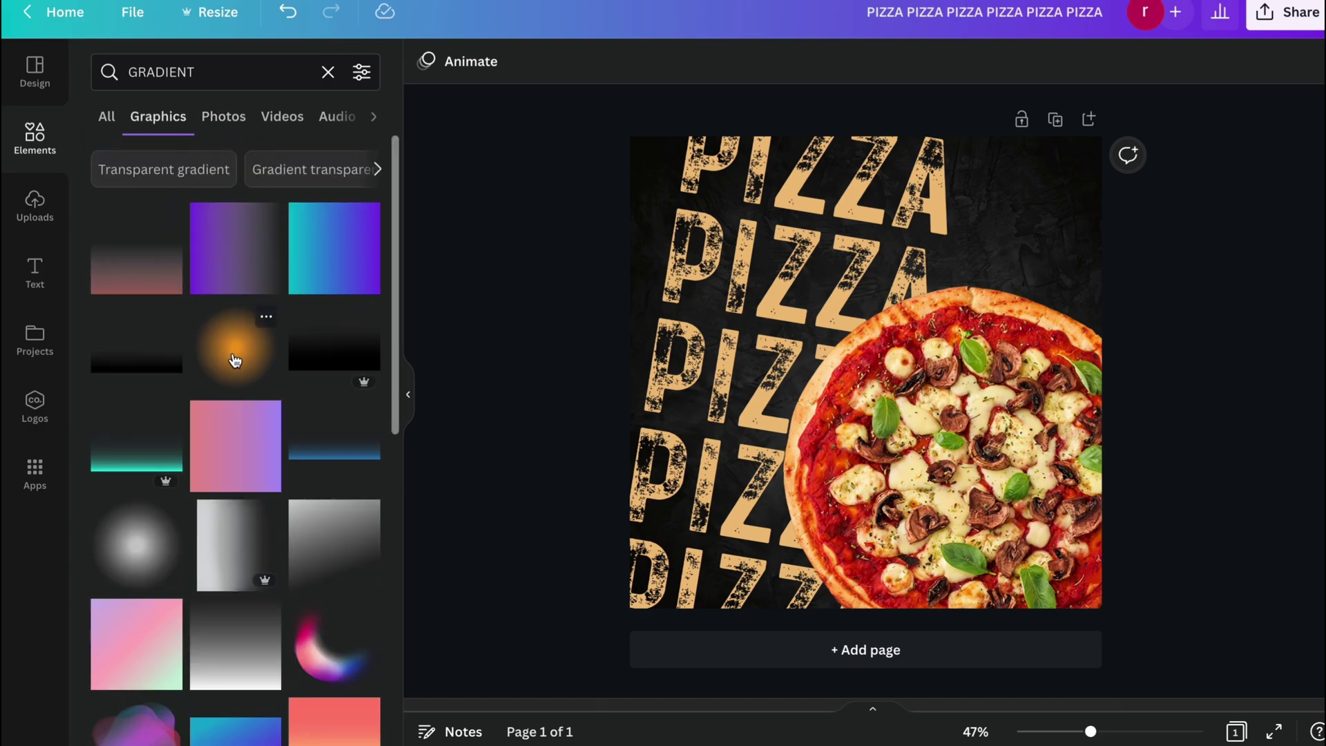
# Add a radial gradient, recolour it black, enlarge it over the pizza and send it behind.
pyautogui.click(235, 360)
pyautogui.click(426, 61)
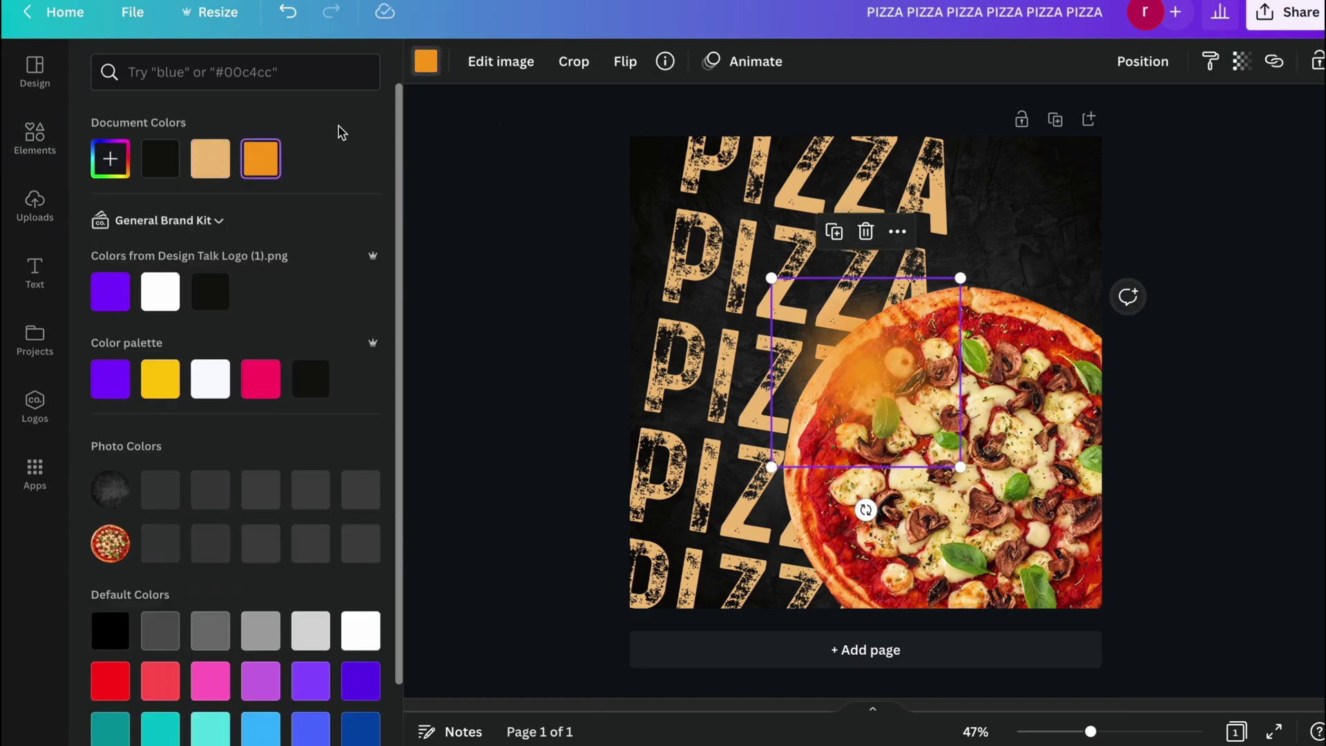
pyautogui.click(175, 168)
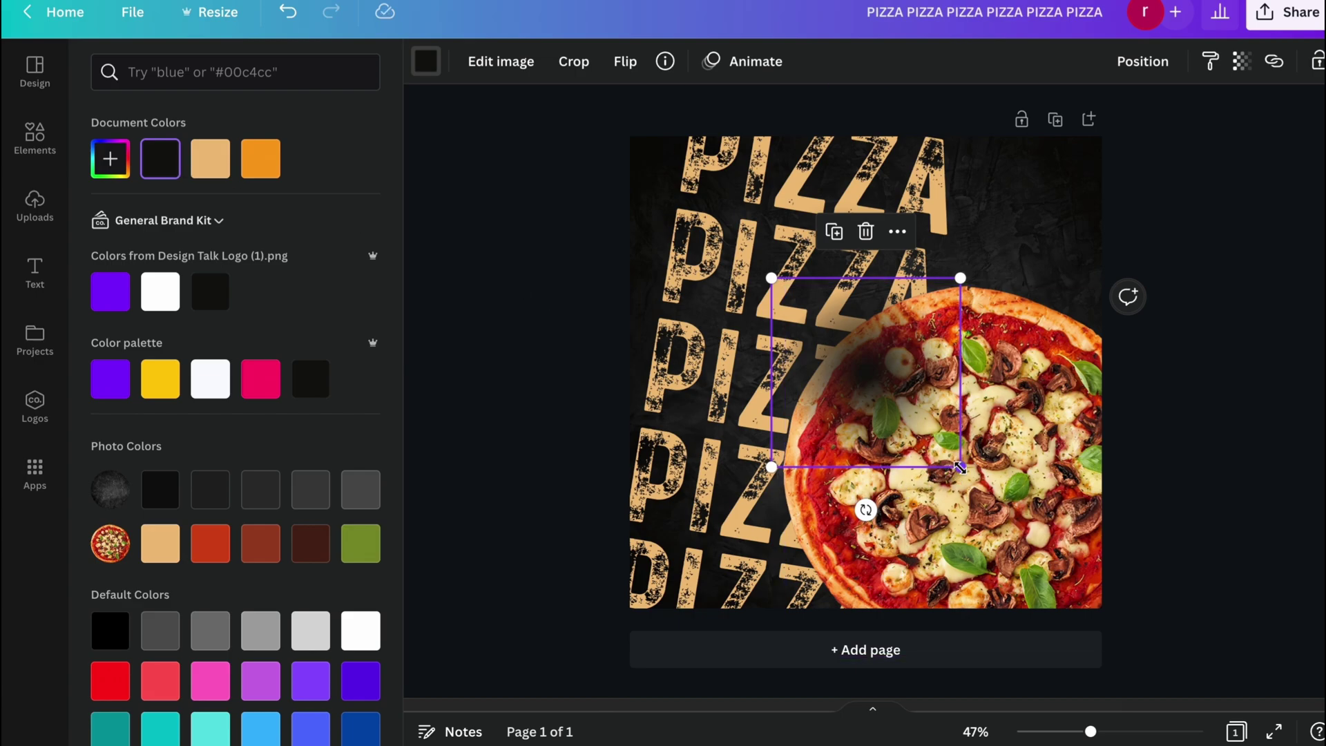
pyautogui.moveTo(960, 468); pyautogui.dragTo(1189, 695)
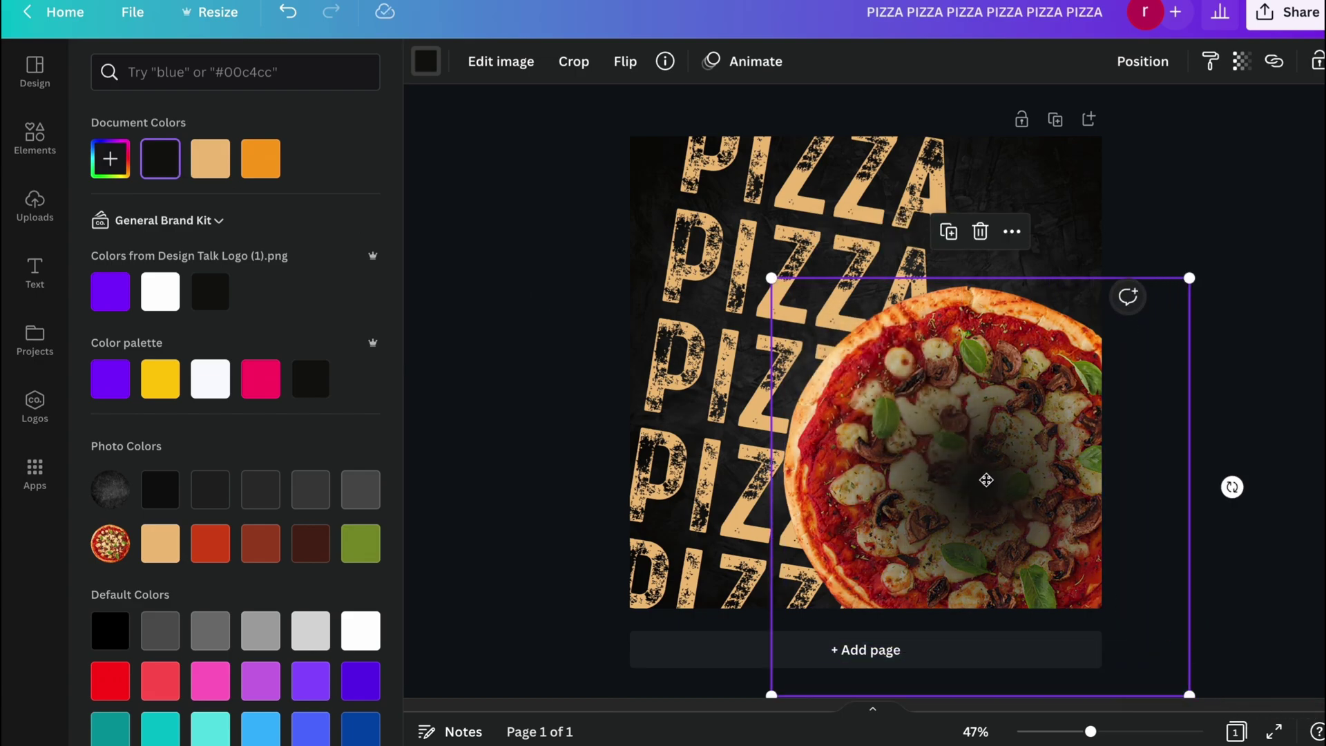
pyautogui.moveTo(986, 479); pyautogui.dragTo(972, 473)
pyautogui.rightClick(966, 465)
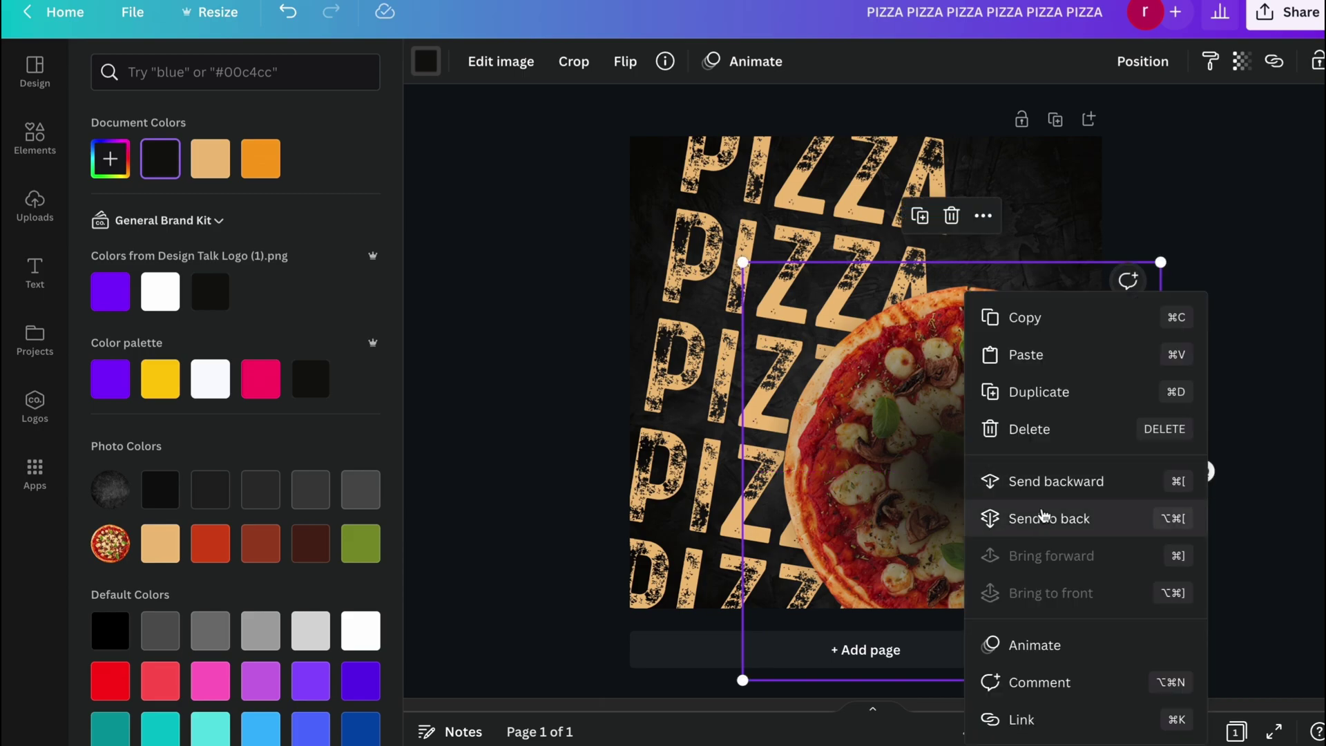
pyautogui.click(1015, 514)
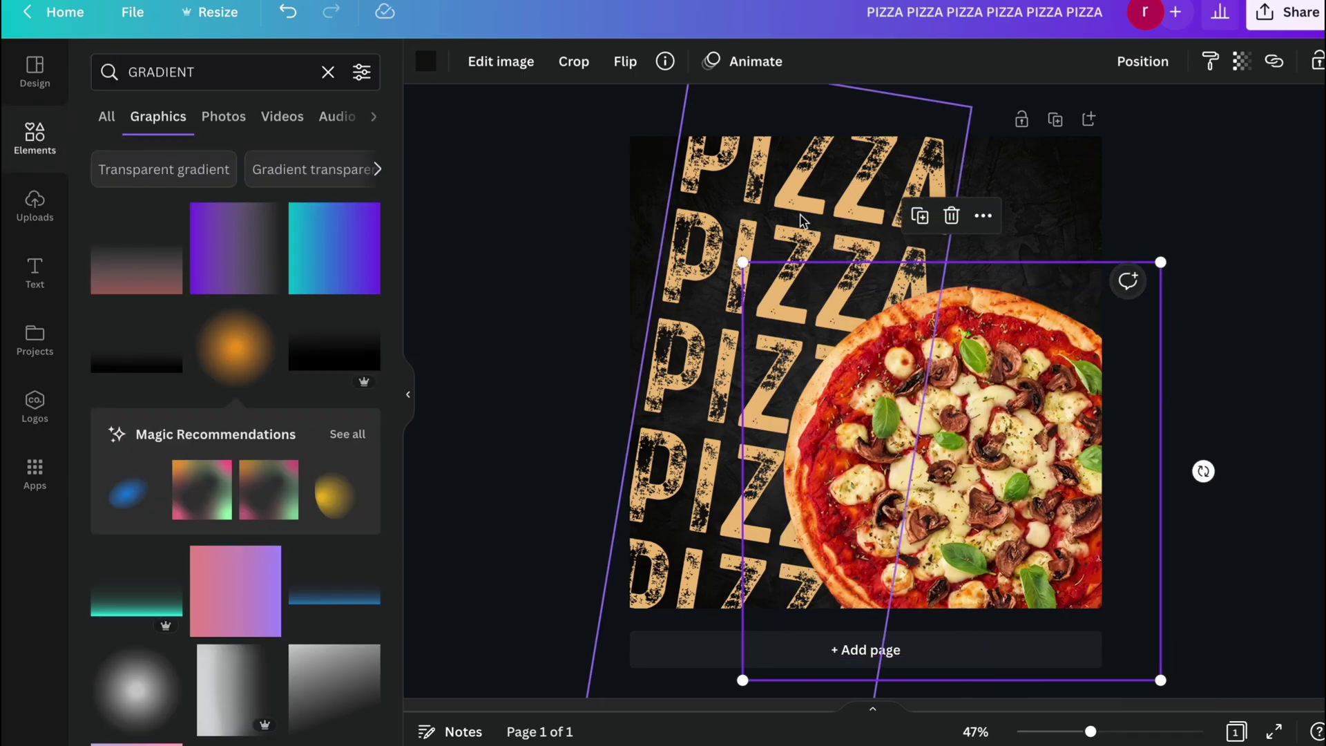
# Enlarge the black gradient to 1179×1179 and move it down-left over the PIZZA lettering.
pyautogui.rightClick(801, 221)
pyautogui.click(867, 436)
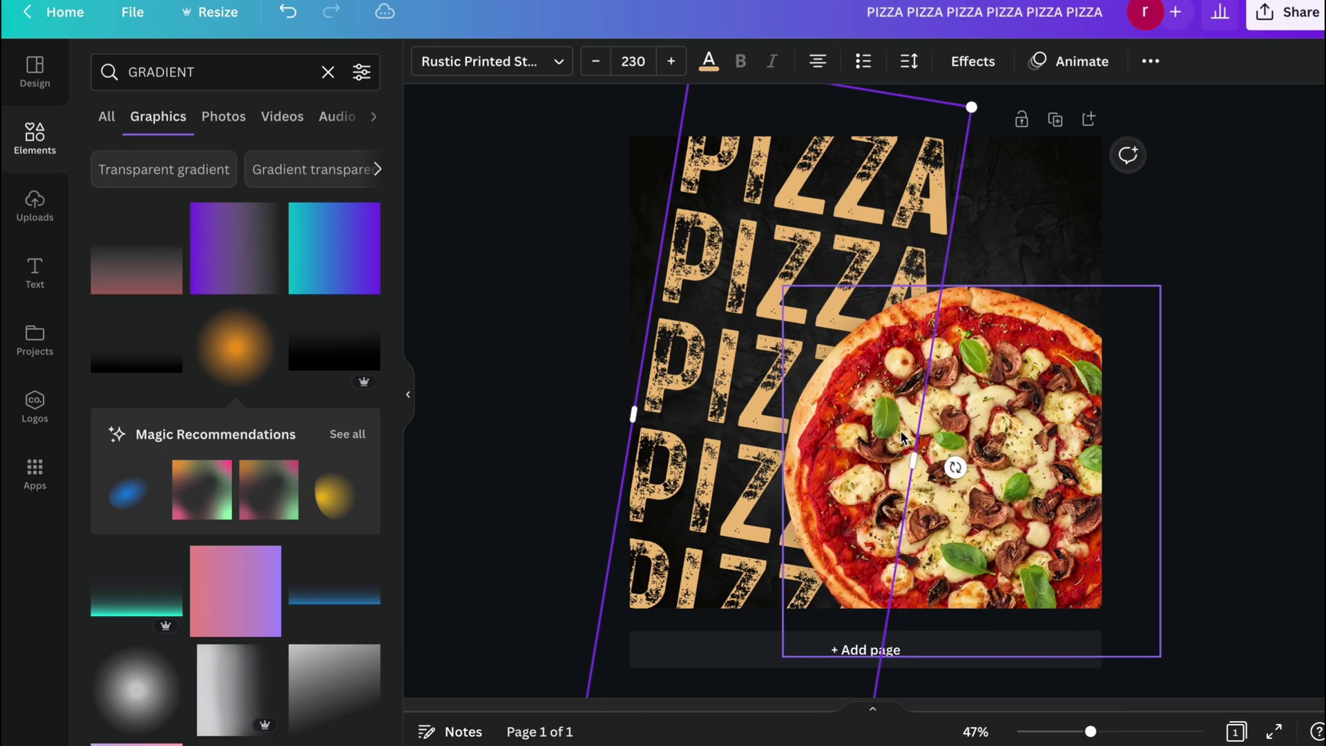
pyautogui.click(1197, 261)
pyautogui.click(1092, 277)
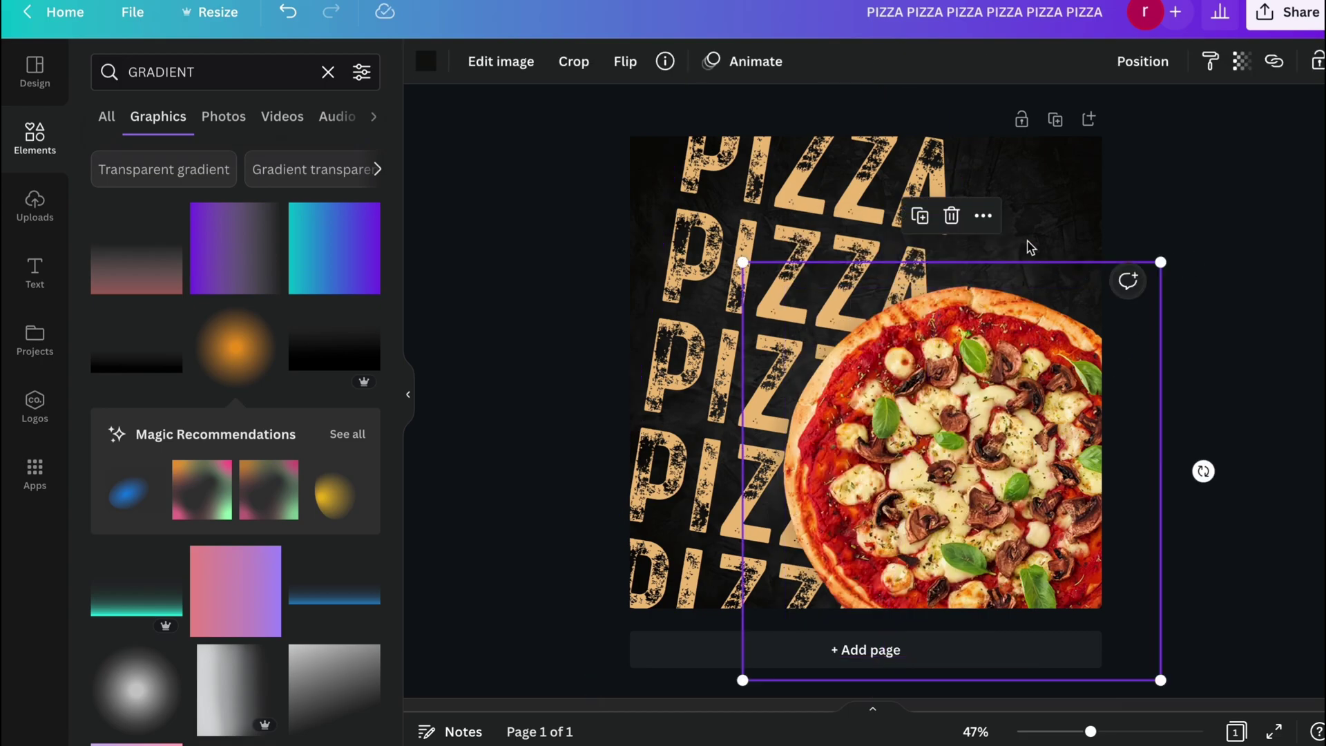
pyautogui.click(1174, 235)
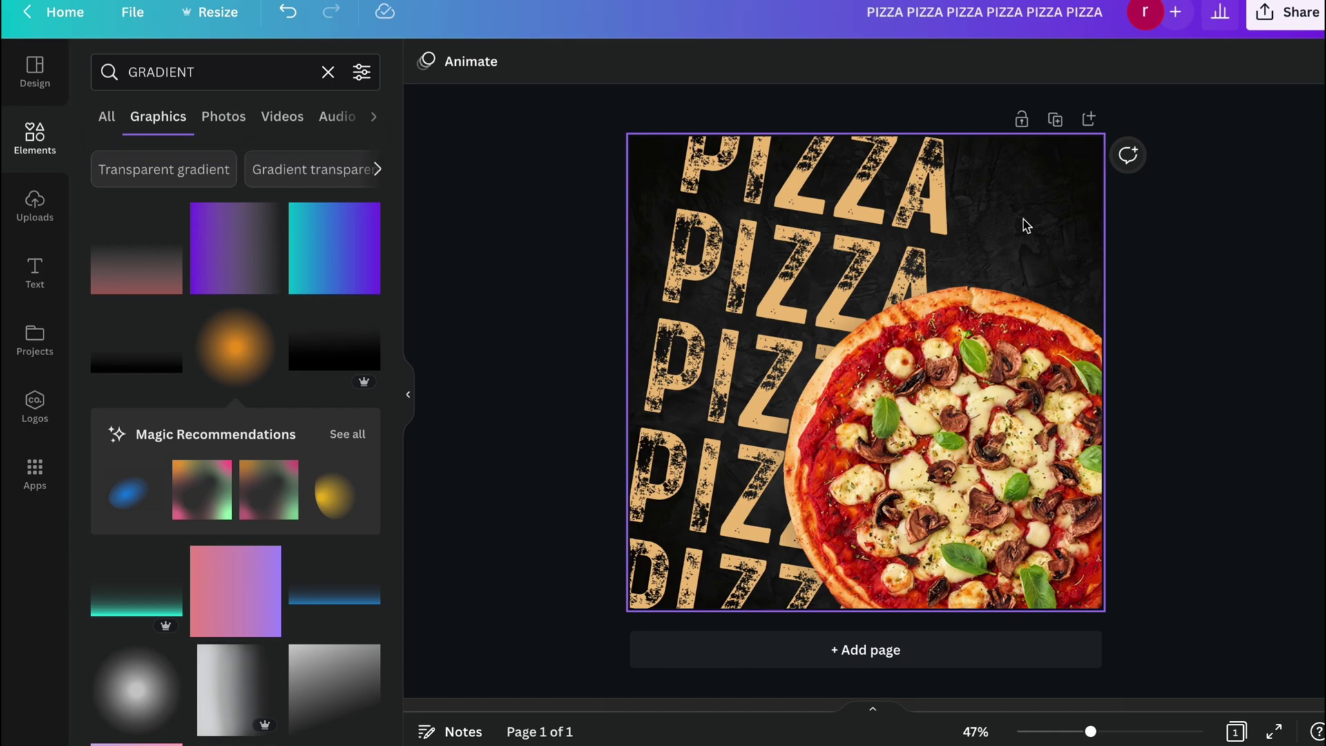
pyautogui.click(1049, 278)
pyautogui.moveTo(713, 262); pyautogui.dragTo(639, 171)
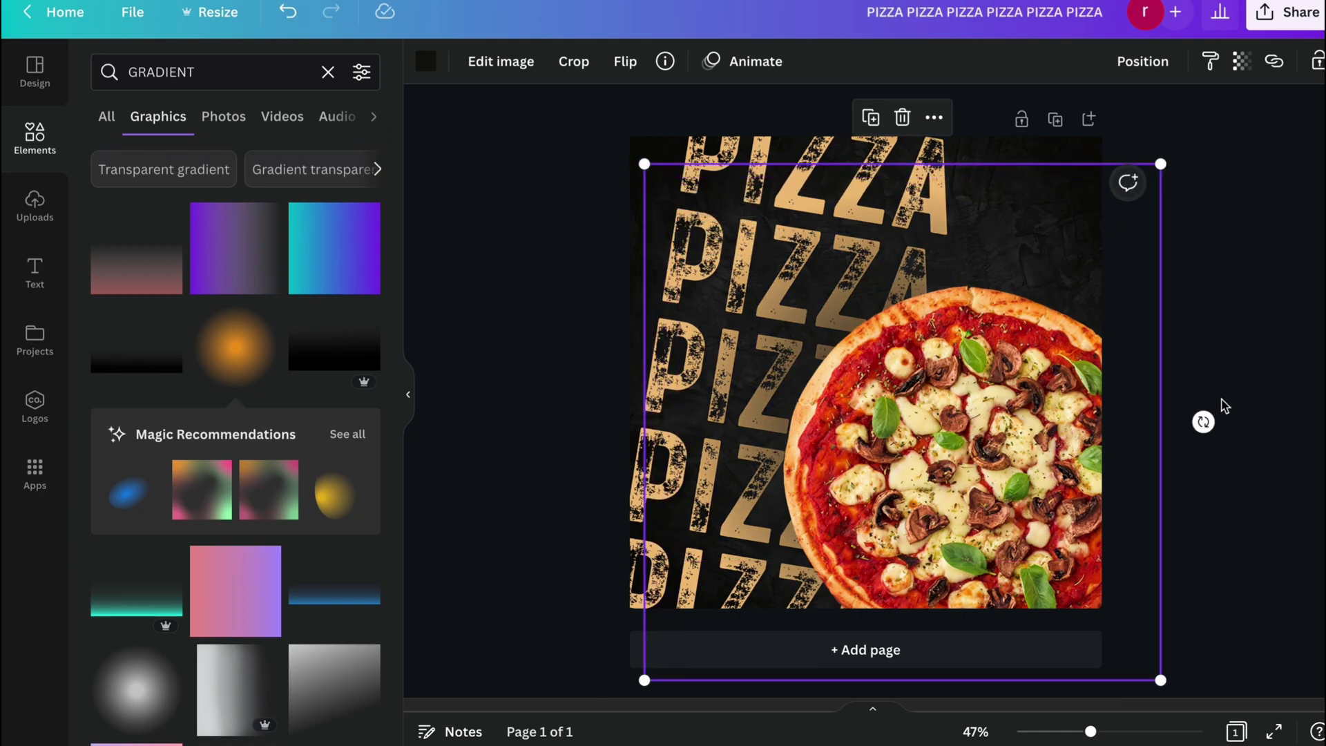
pyautogui.click(1224, 405)
pyautogui.moveTo(1080, 172); pyautogui.dragTo(1032, 195)
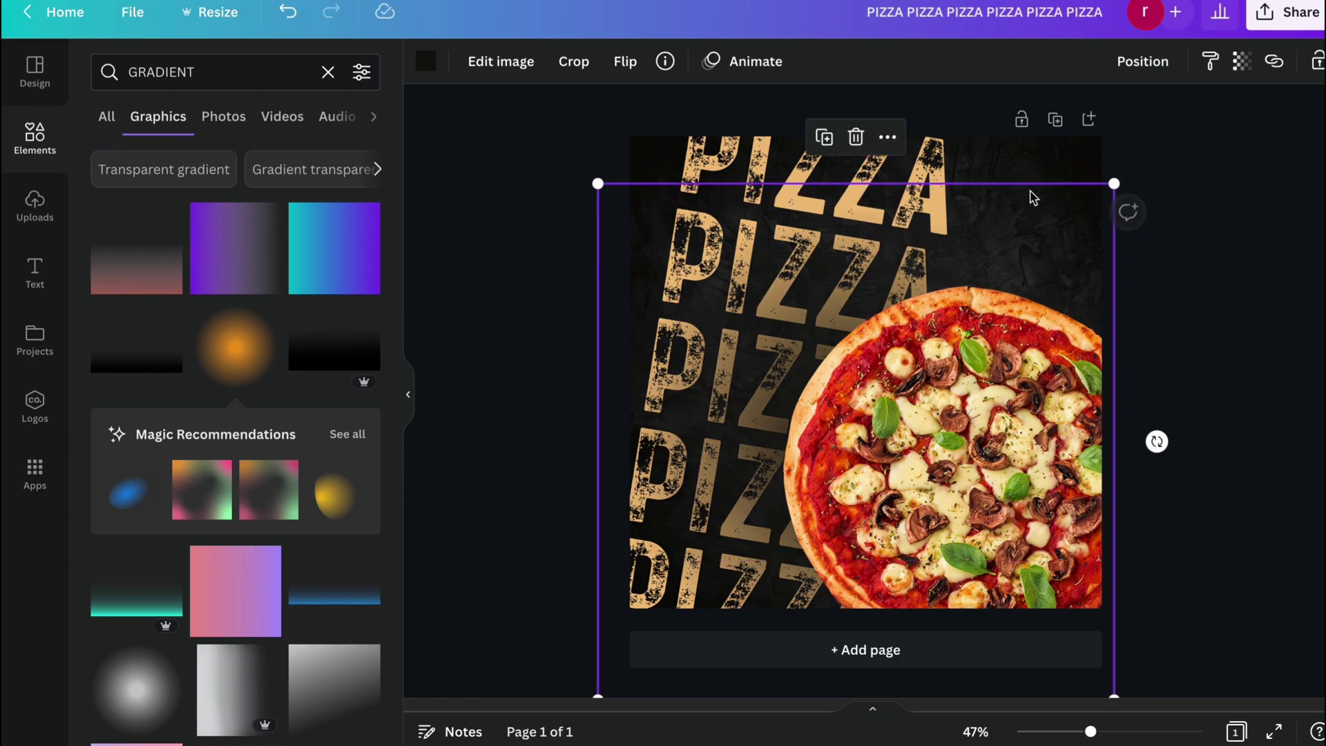
pyautogui.click(1185, 312)
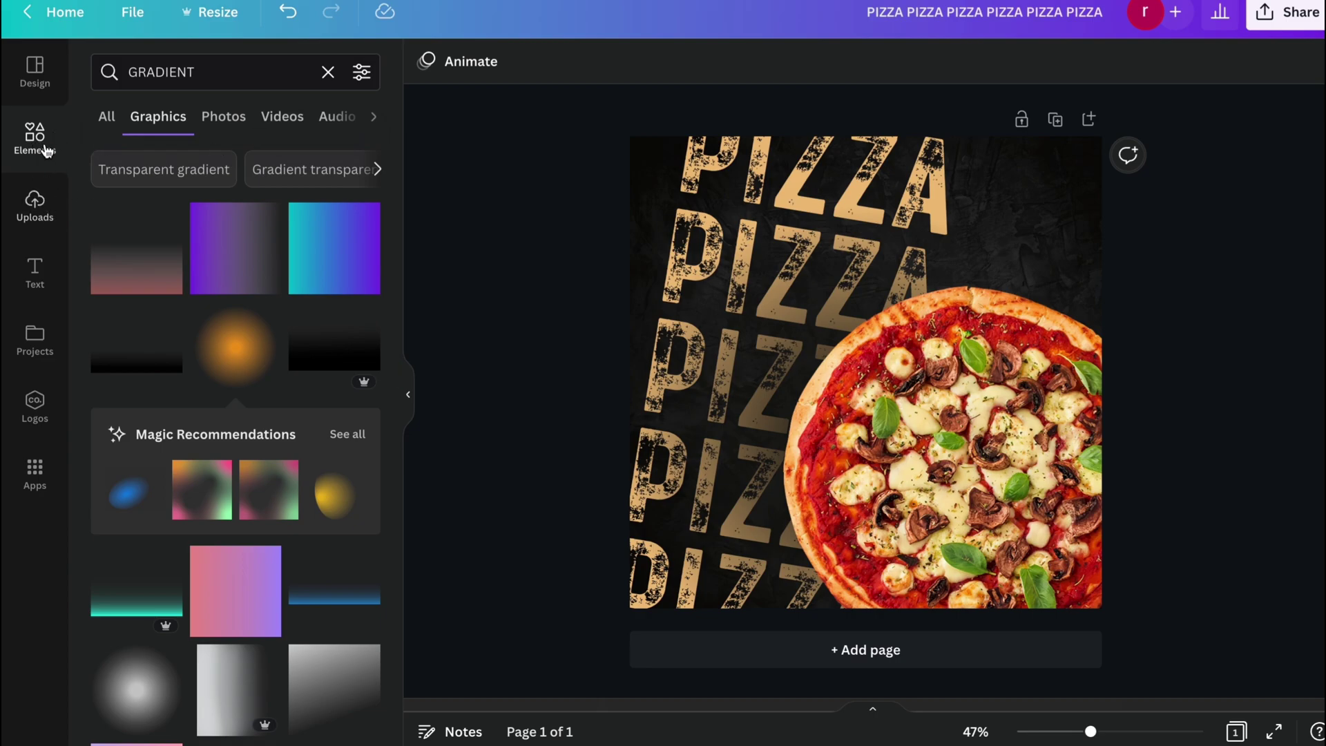
# Search Elements for 'BOX' and add the plain grey square.
pyautogui.click(31, 135)
pyautogui.click(228, 69)
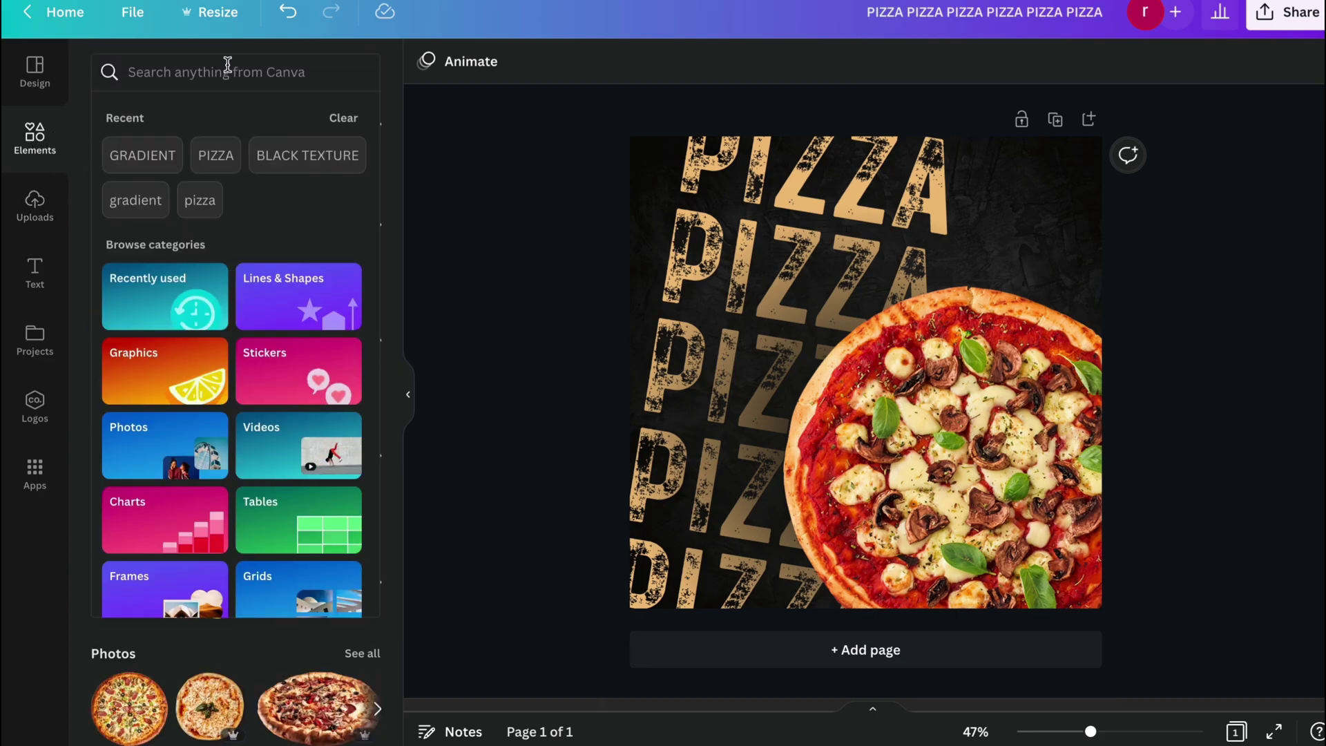
pyautogui.write('BOX')
pyautogui.press('Return')
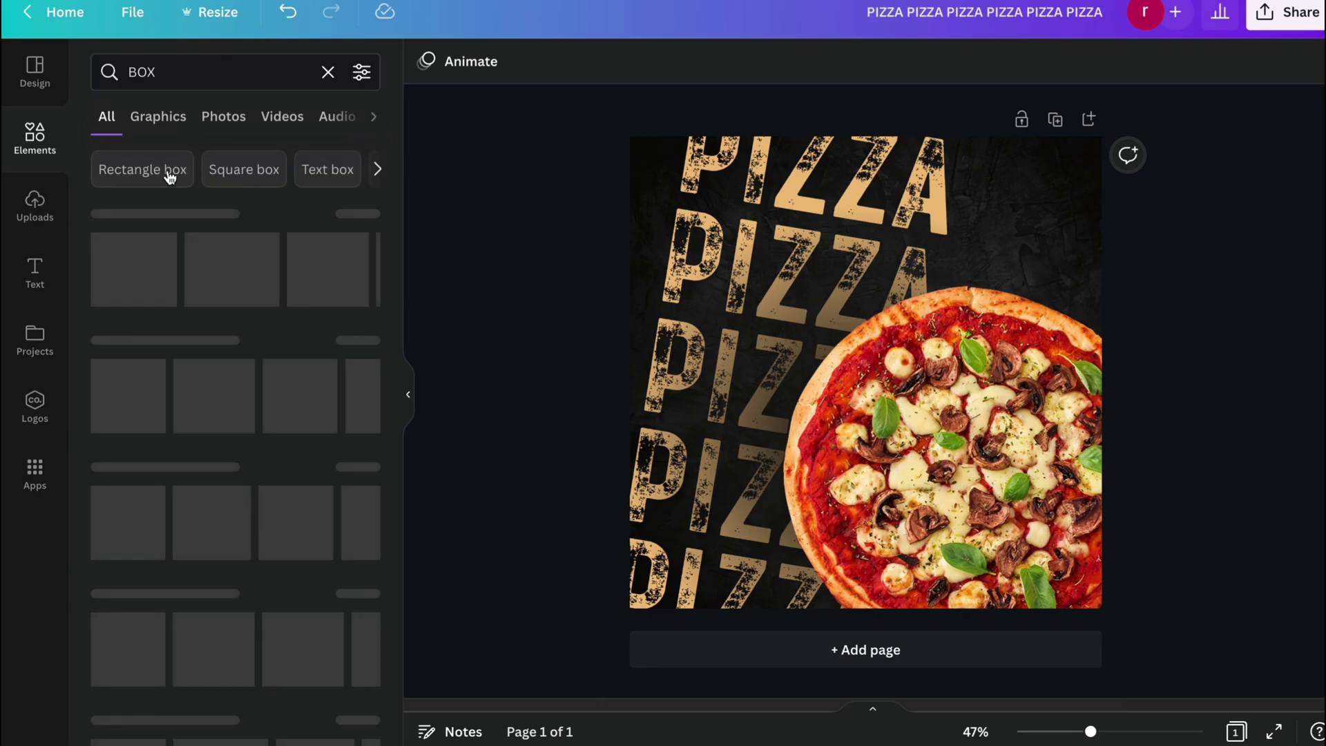
pyautogui.click(125, 289)
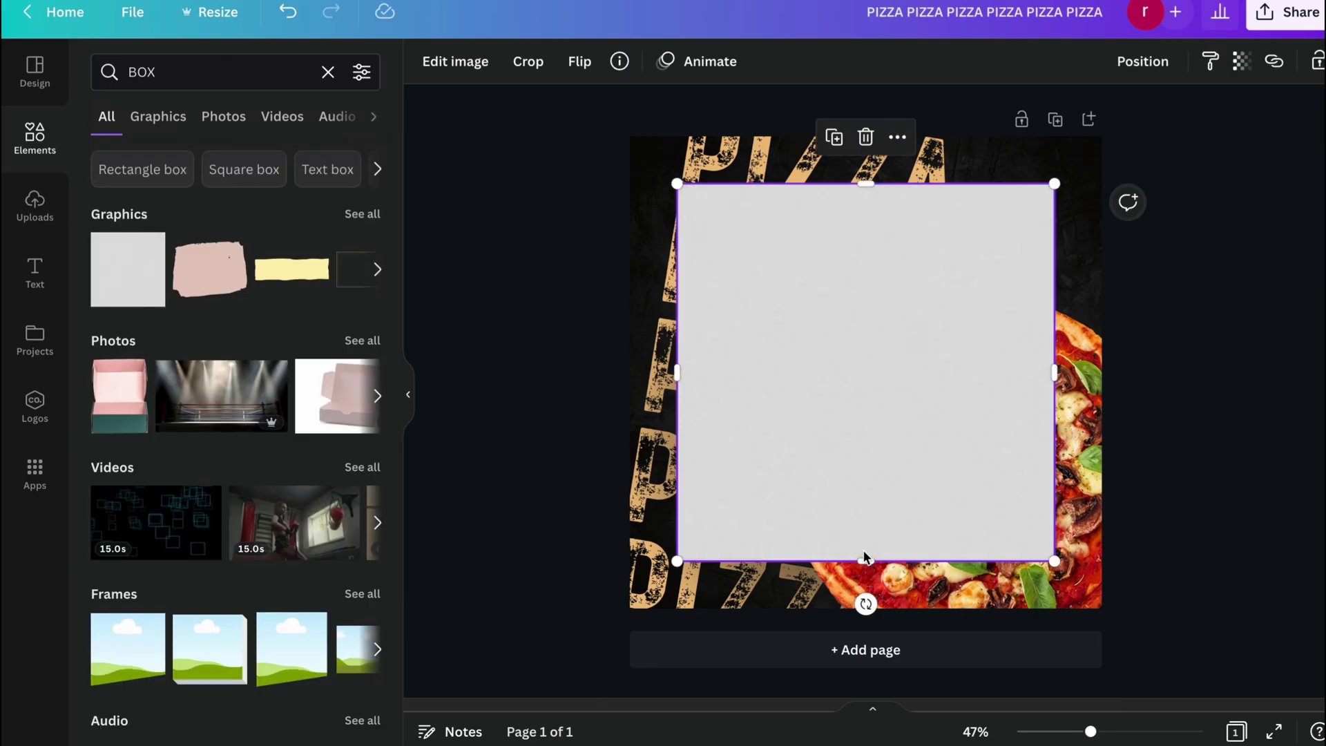
# Resize the grey square into a 302×78 bar at the upper right beside the top PIZZA.
pyautogui.moveTo(866, 558); pyautogui.dragTo(856, 231)
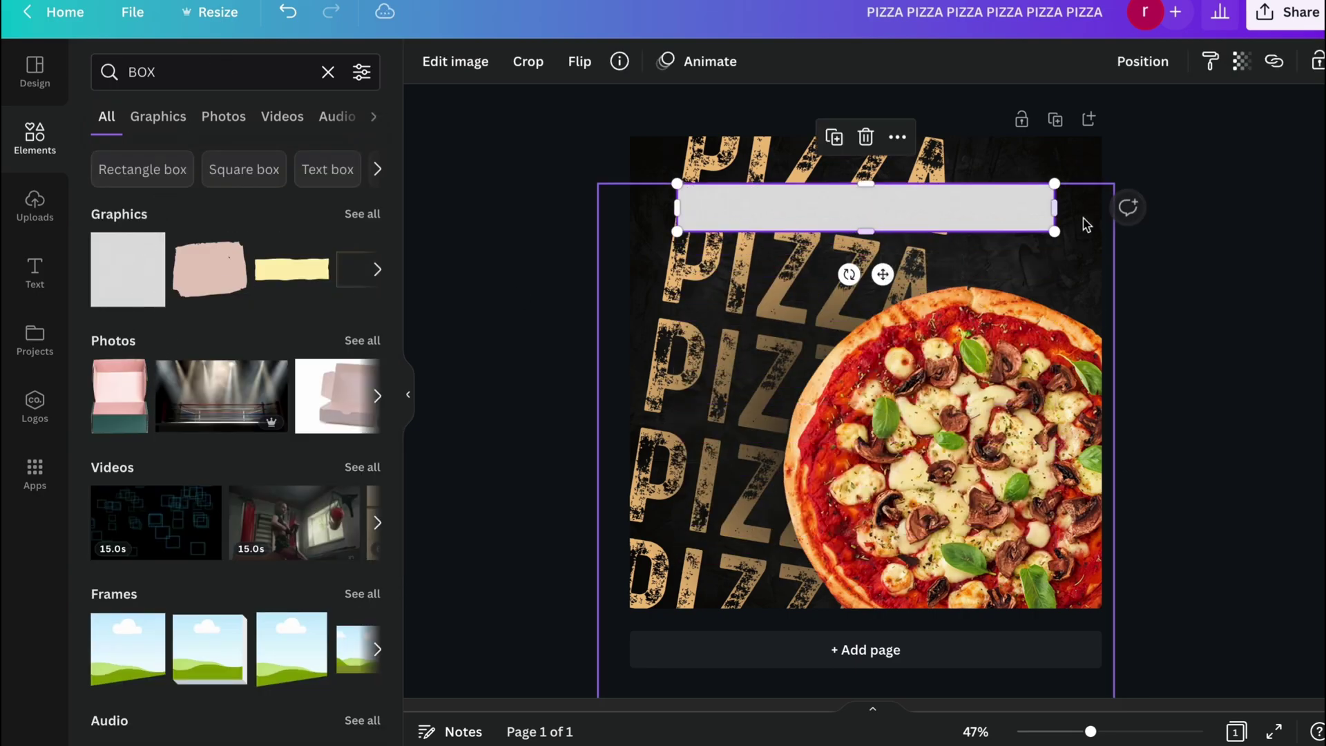
pyautogui.moveTo(1054, 207); pyautogui.dragTo(839, 208)
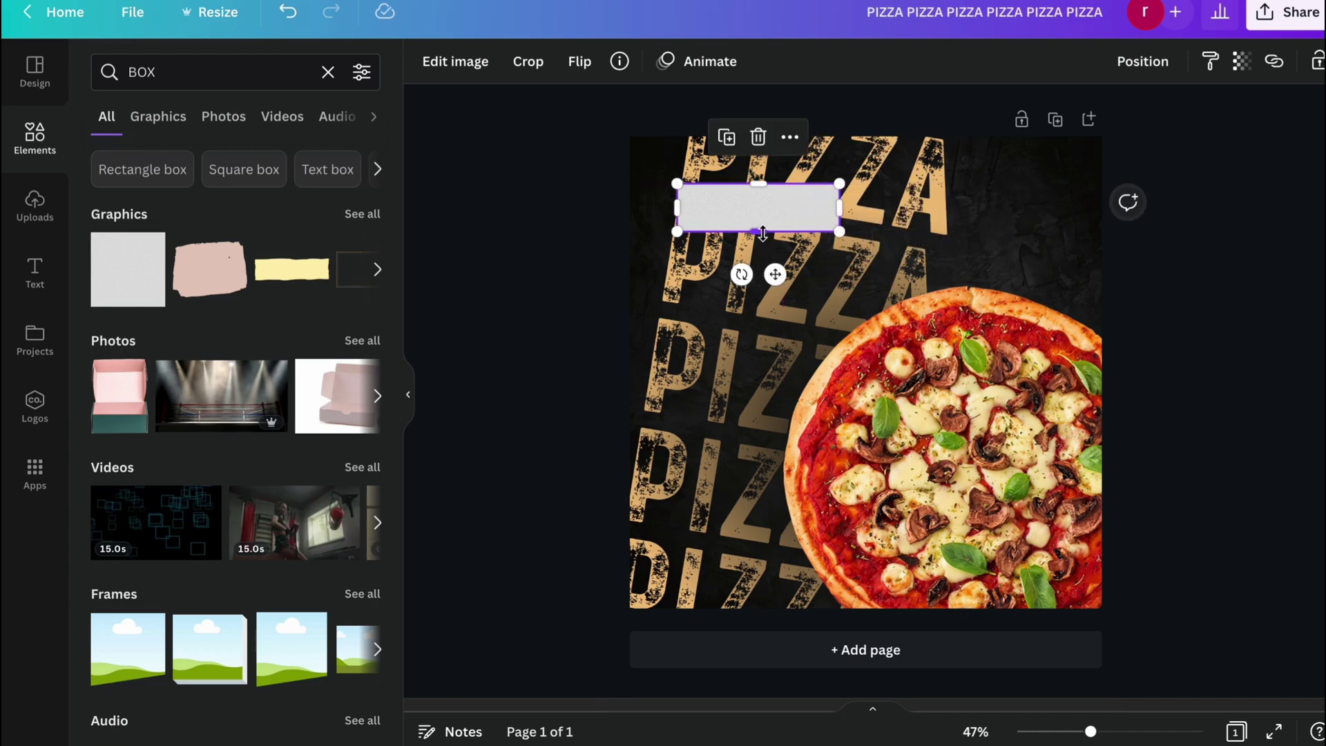
pyautogui.moveTo(758, 231); pyautogui.dragTo(761, 218)
pyautogui.moveTo(774, 265); pyautogui.dragTo(1008, 261)
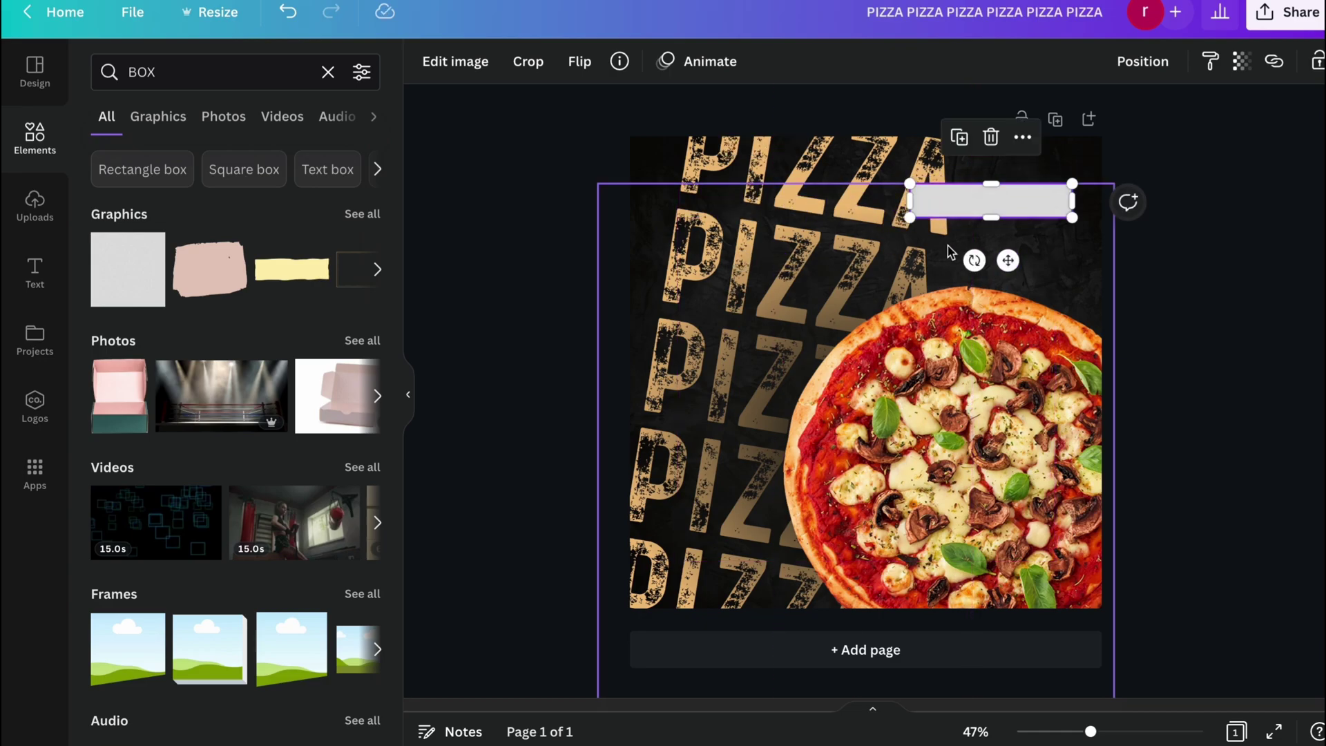
pyautogui.moveTo(910, 200); pyautogui.dragTo(951, 200)
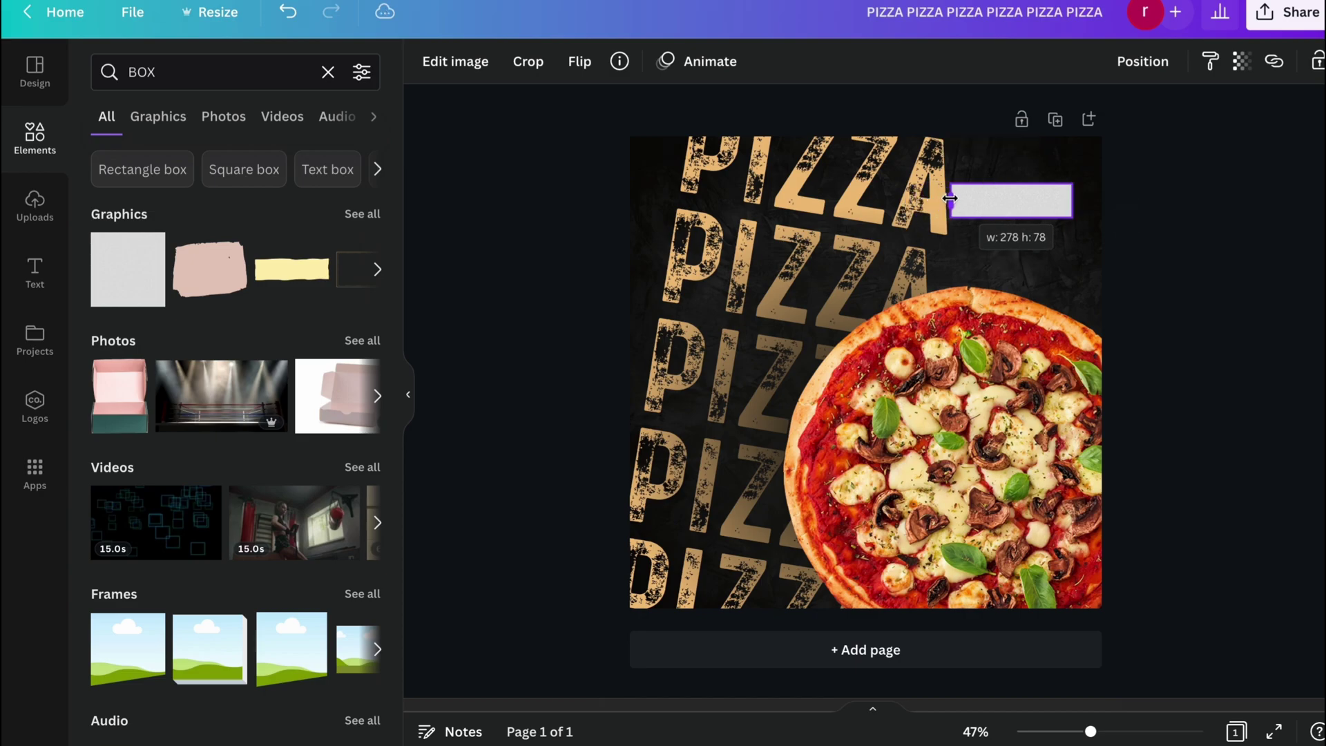
pyautogui.moveTo(1076, 201); pyautogui.dragTo(1088, 203)
pyautogui.click(1114, 201)
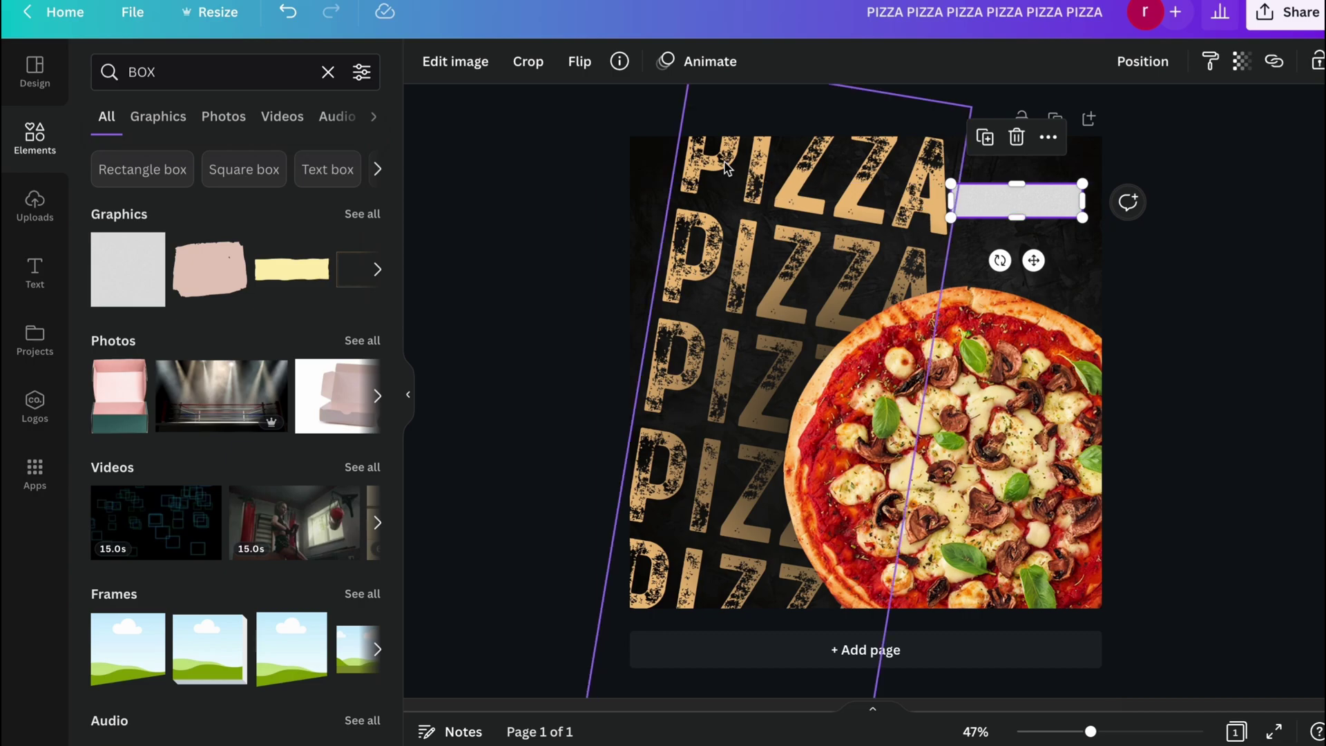
# Set the stacked PIZZA text's transparency to 55.
pyautogui.click(1149, 61)
pyautogui.click(1061, 106)
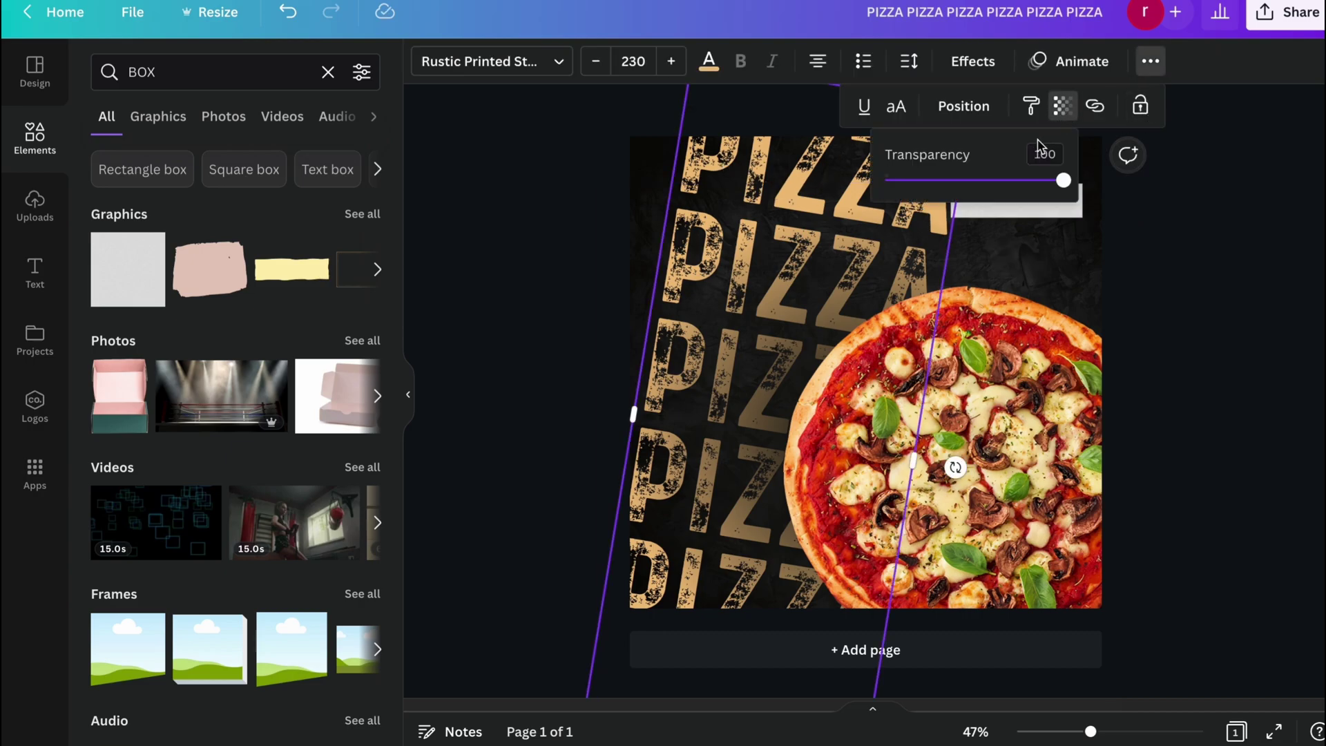
pyautogui.moveTo(1062, 182); pyautogui.dragTo(985, 184)
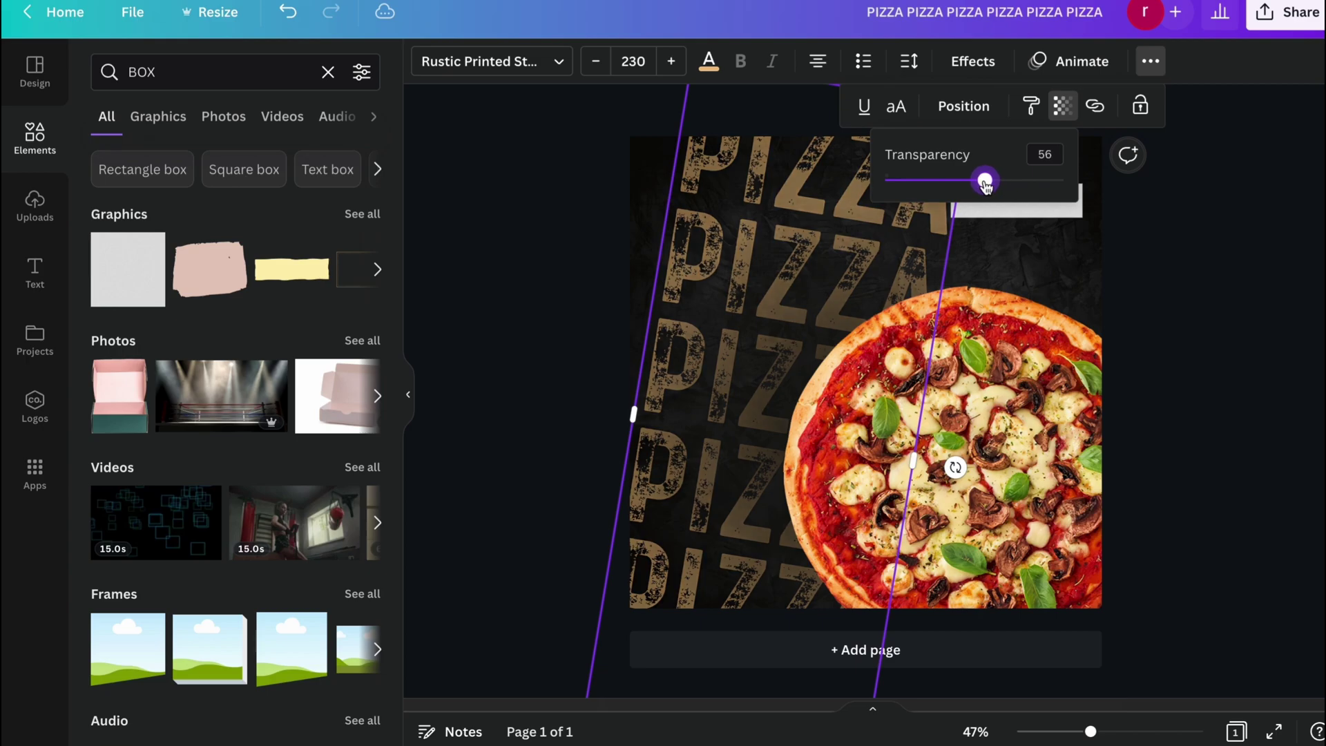
pyautogui.click(1035, 303)
pyautogui.click(1181, 168)
pyautogui.click(1021, 198)
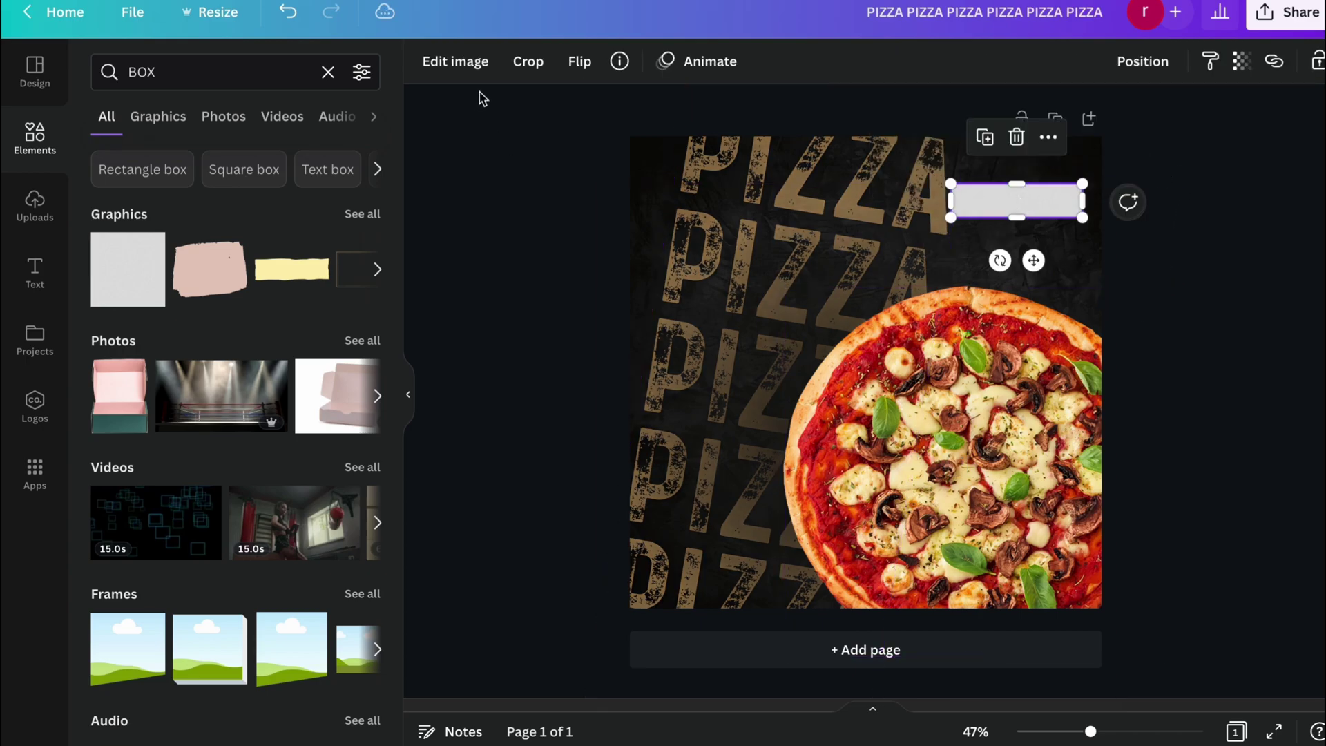
# Shorten the grey bar at the upper right slightly, to about 292 × 83.
pyautogui.click(538, 161)
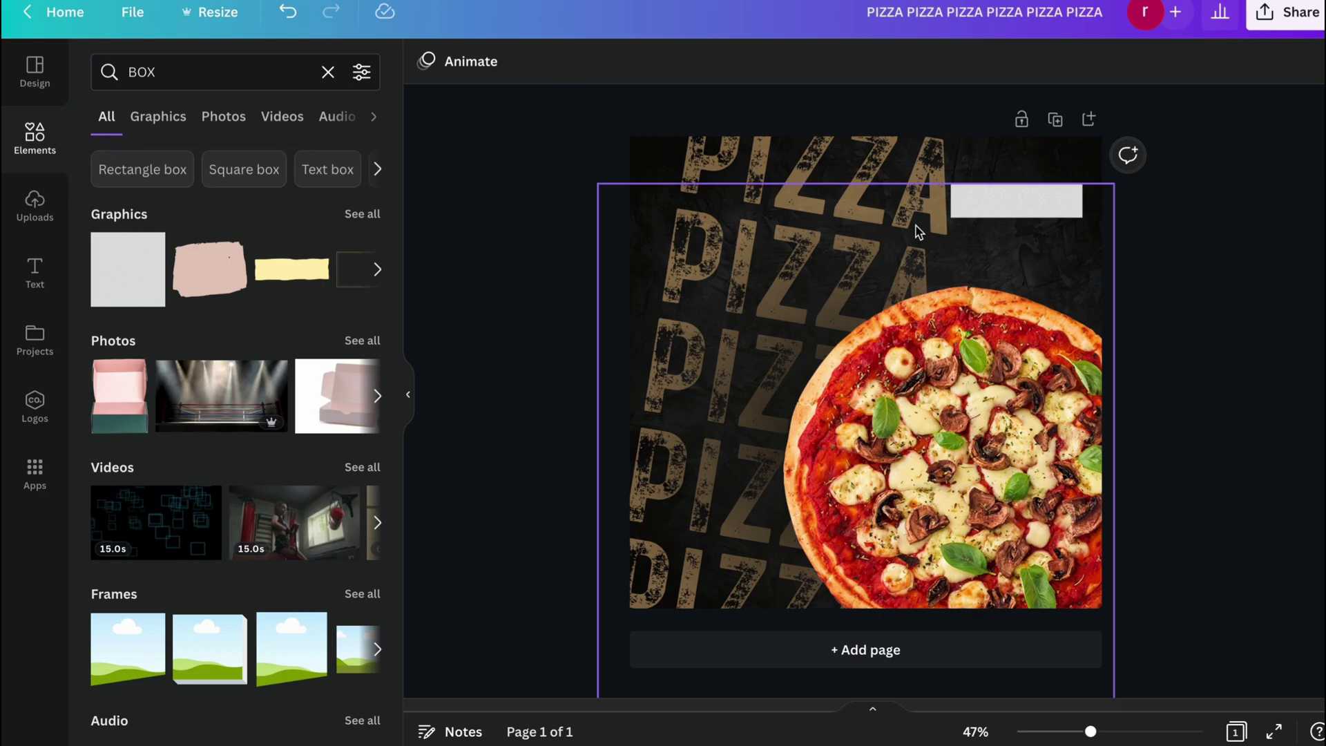
pyautogui.click(1026, 200)
pyautogui.doubleClick(1026, 201)
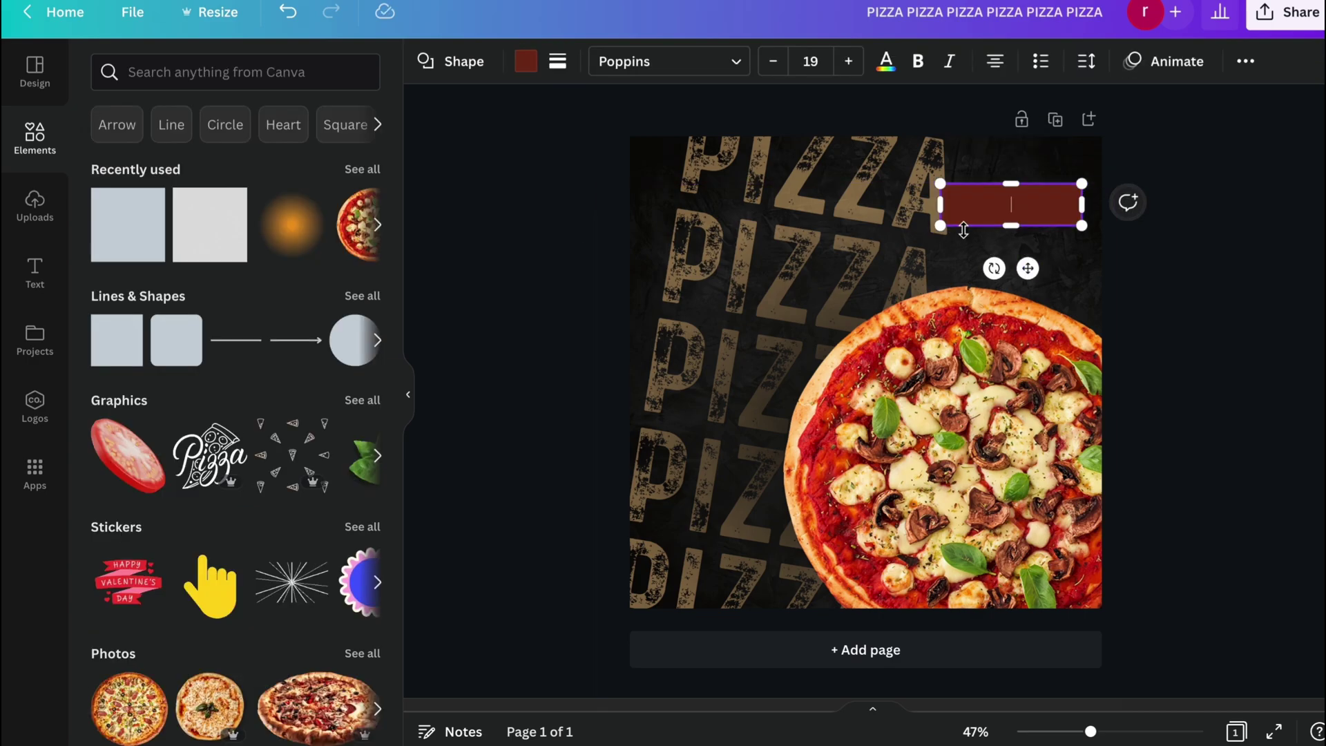
pyautogui.moveTo(951, 204); pyautogui.dragTo(954, 204)
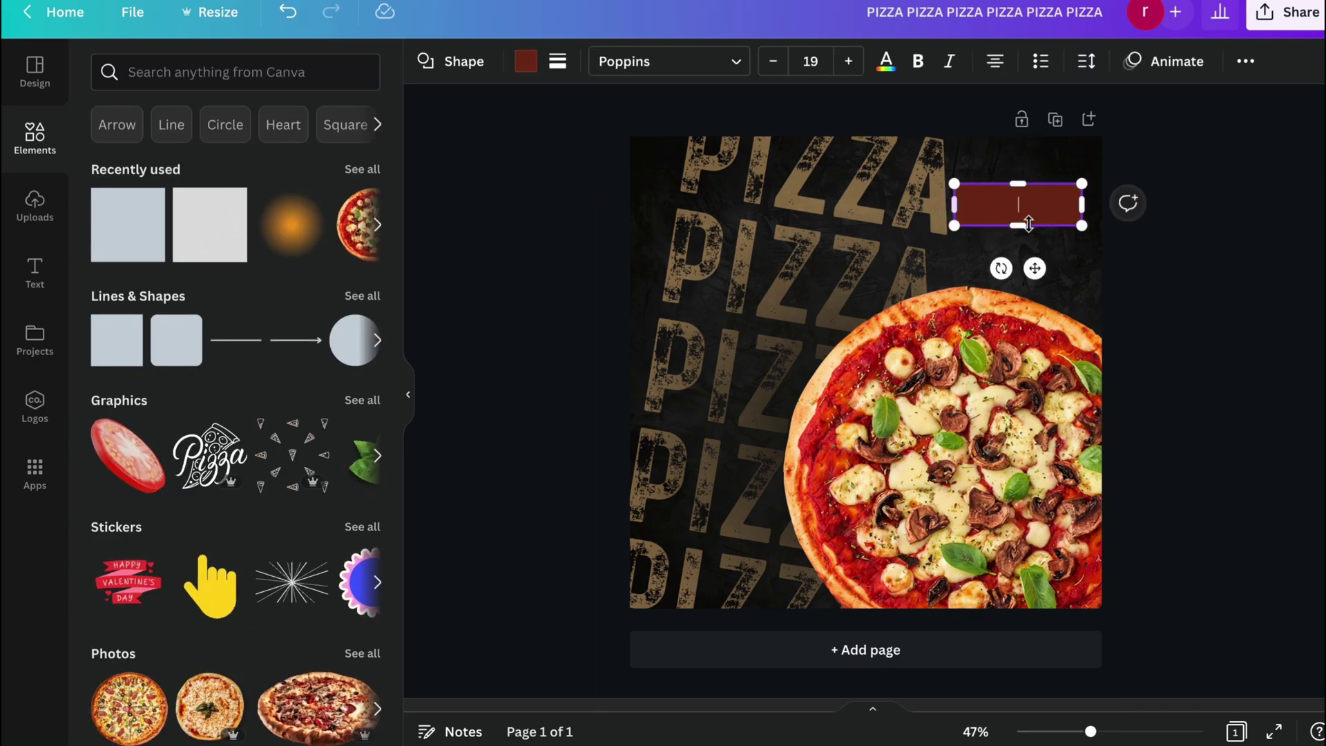
pyautogui.moveTo(1025, 230); pyautogui.dragTo(1026, 225)
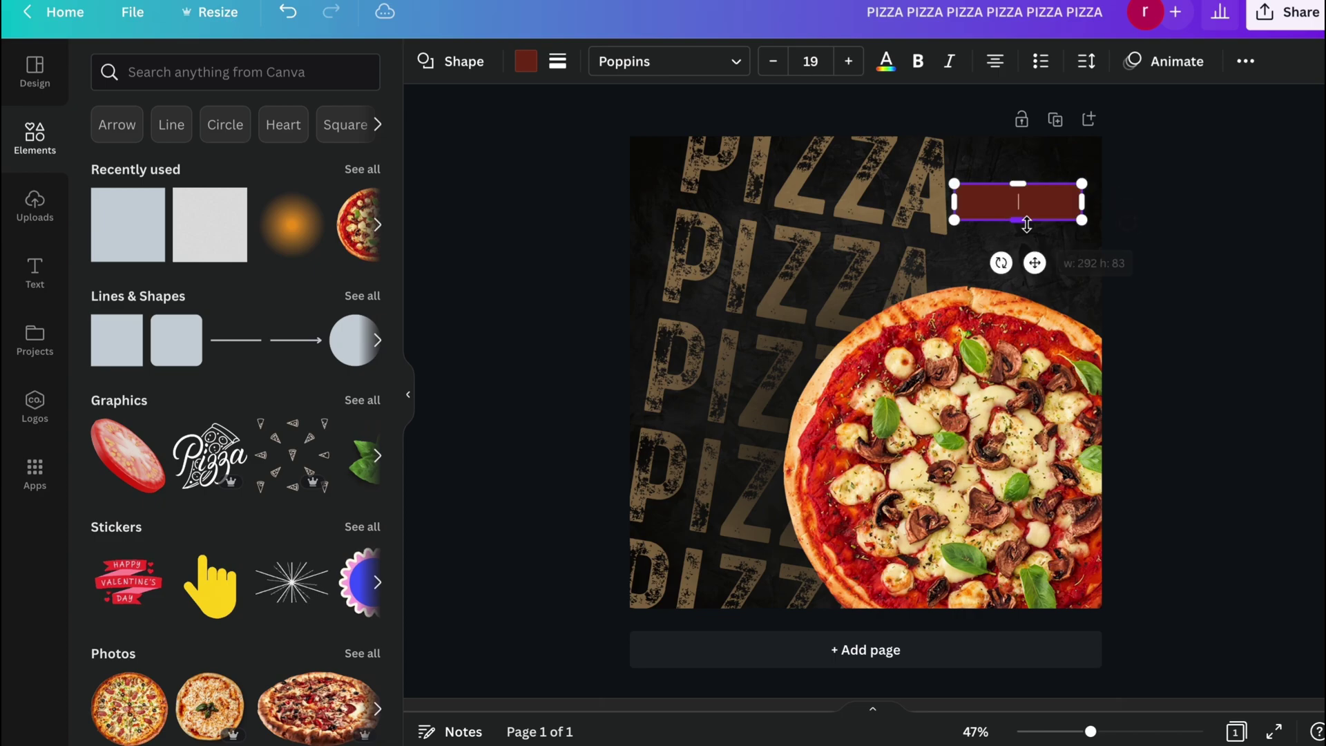
# Fill the bar with deep red #D12323.
pyautogui.click(526, 61)
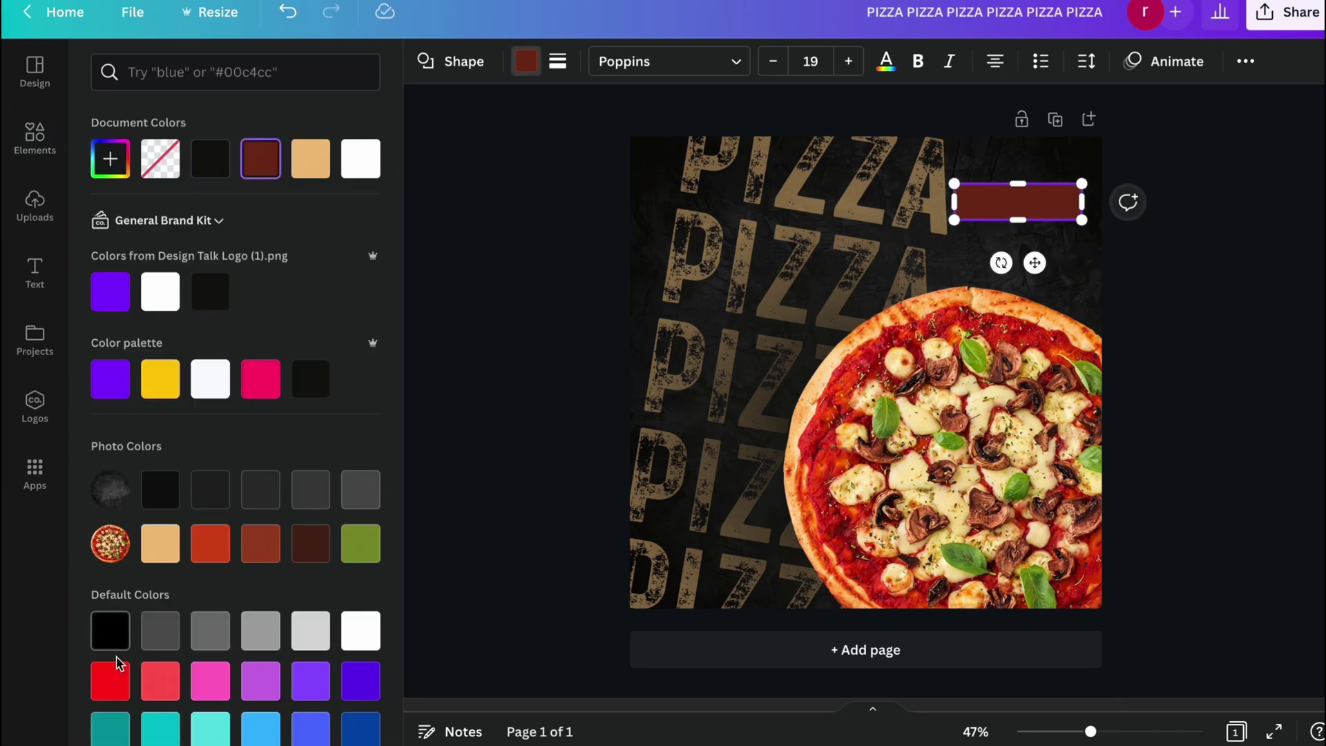
pyautogui.click(216, 545)
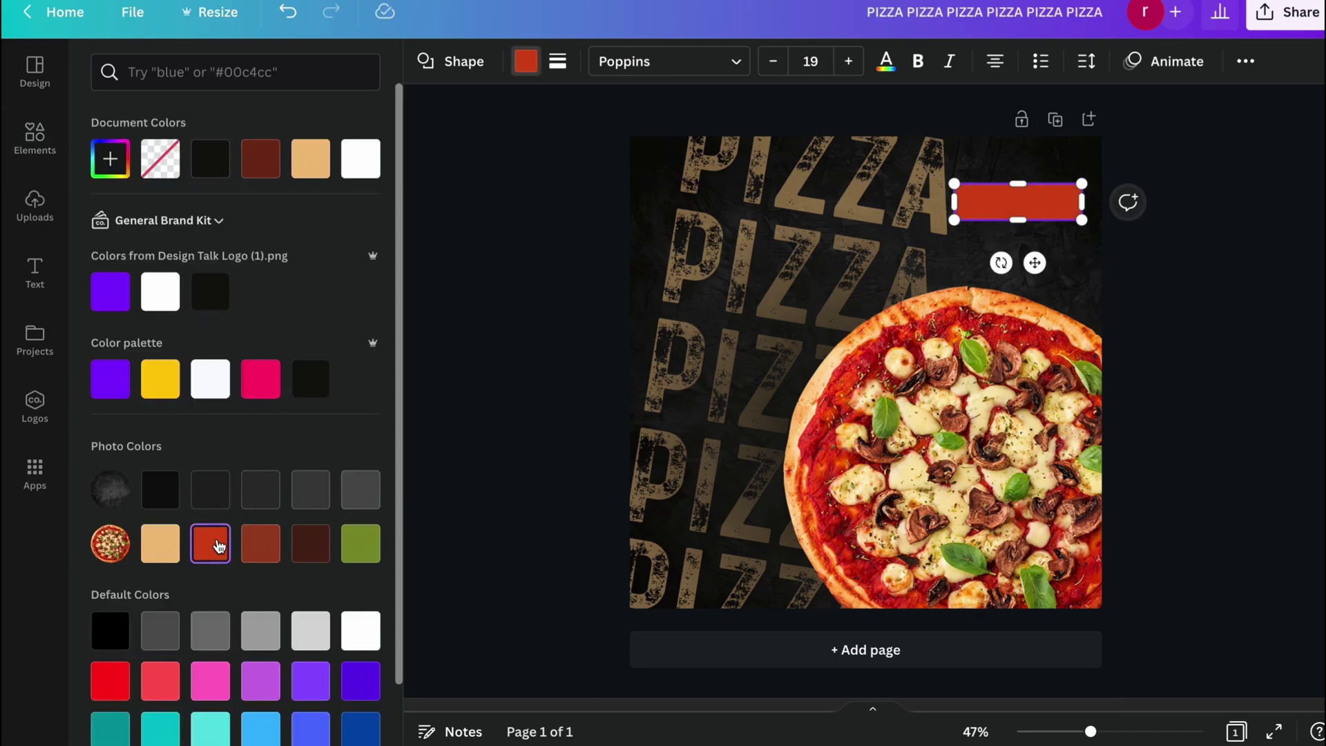
pyautogui.click(119, 678)
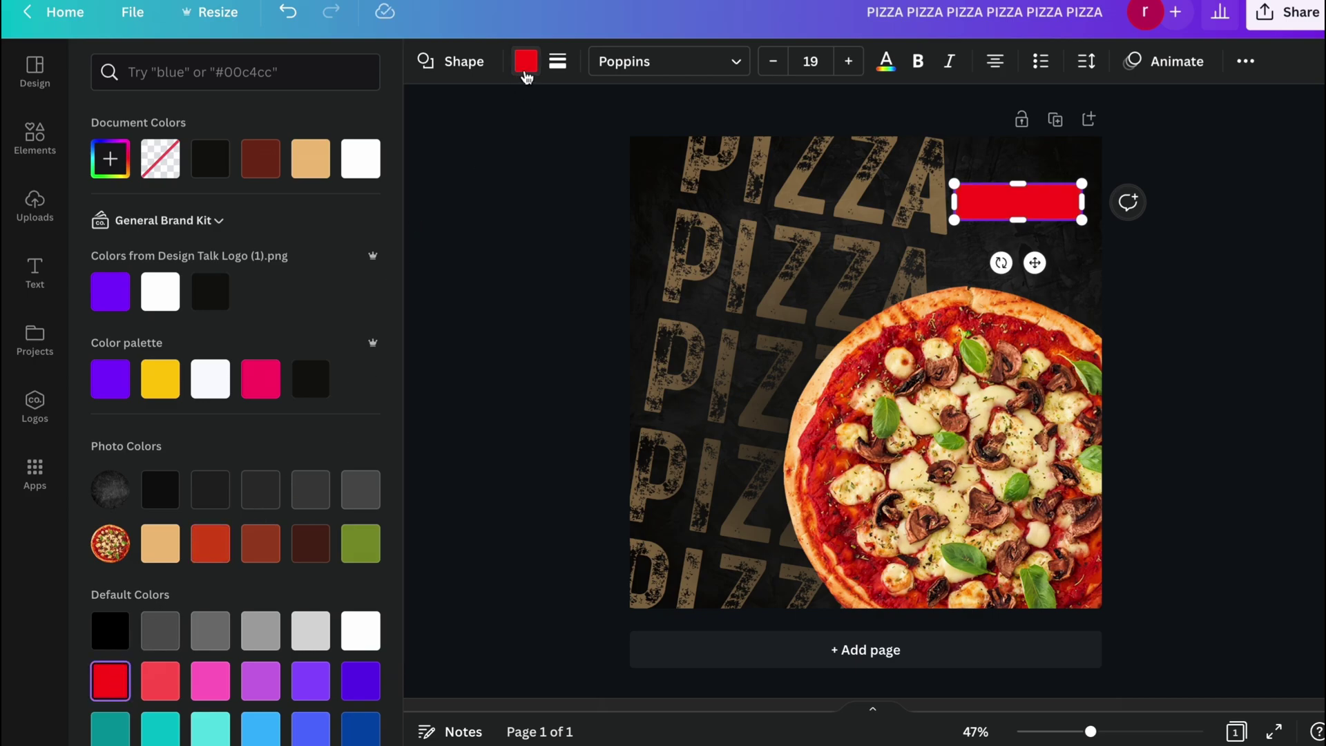
pyautogui.click(96, 161)
pyautogui.moveTo(334, 201); pyautogui.dragTo(308, 226)
pyautogui.click(486, 204)
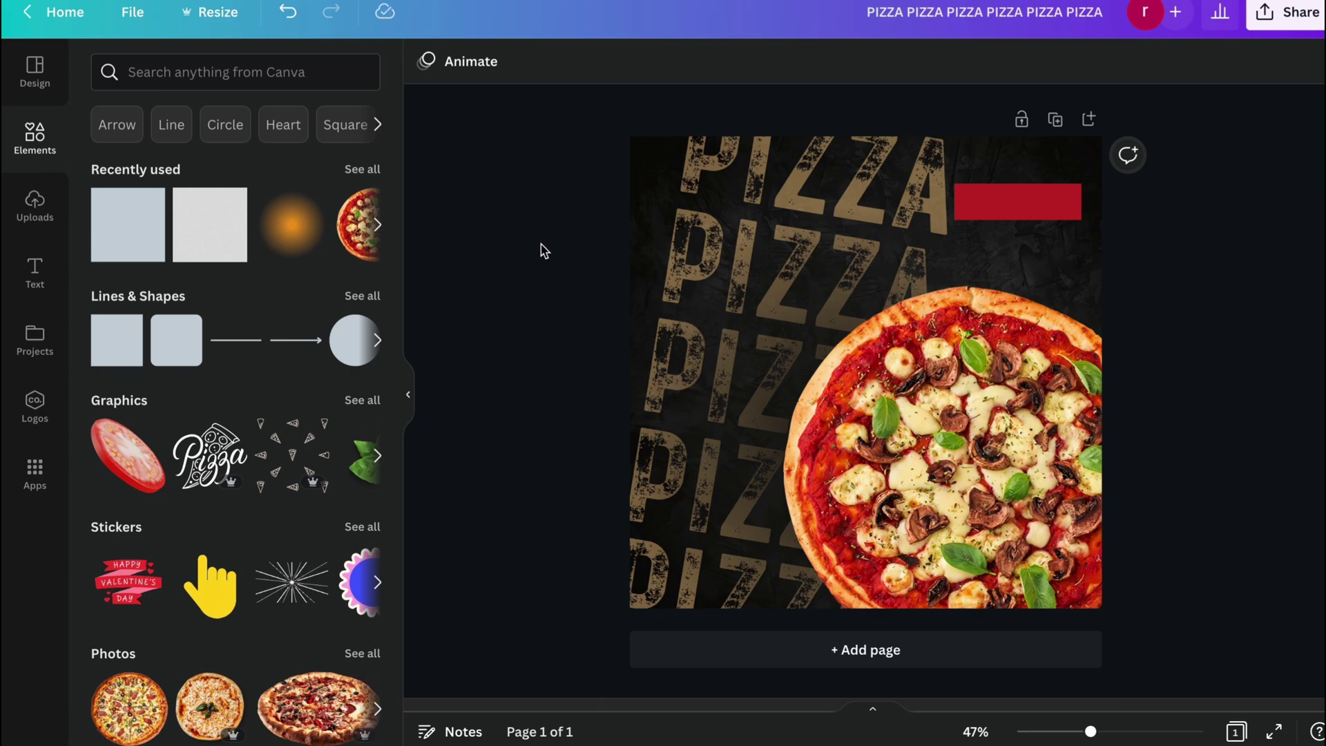
# Add an 'ORDER NOW' heading in the Rustic stamp-style font.
pyautogui.click(34, 271)
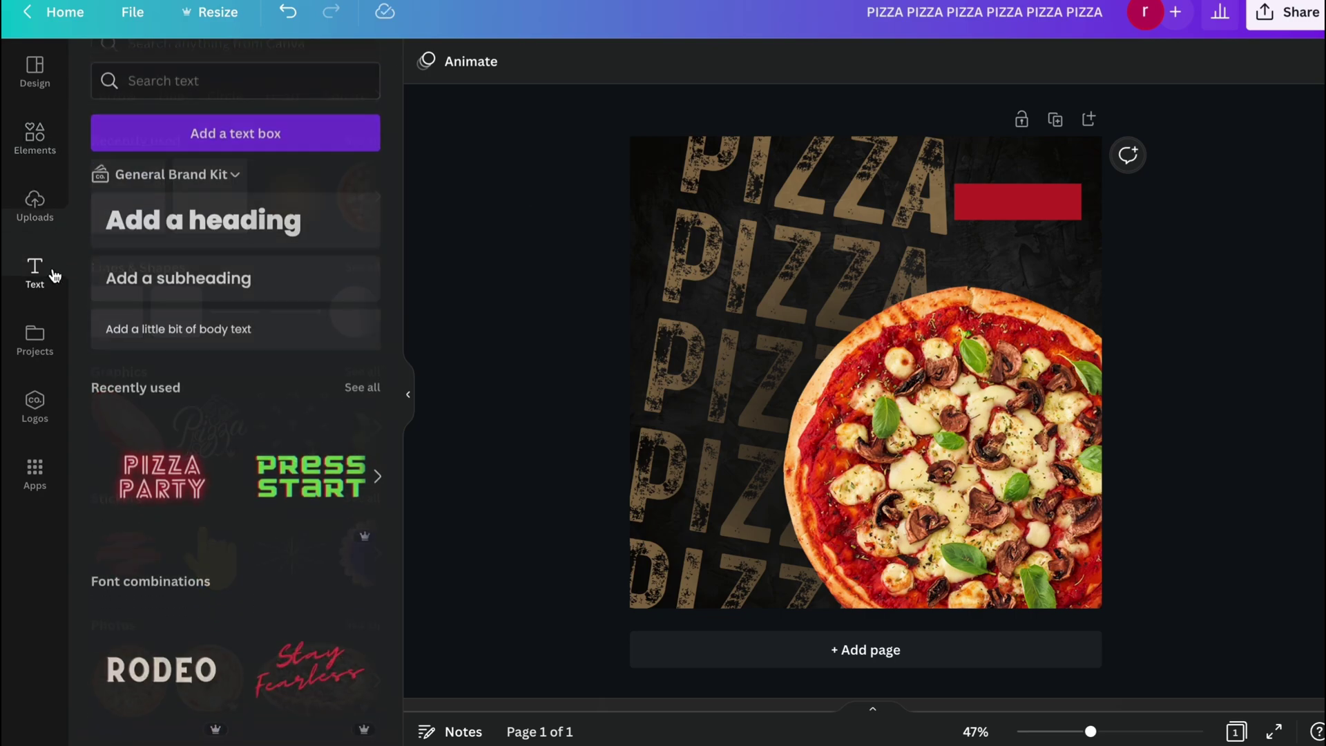
pyautogui.click(255, 219)
pyautogui.write('OR')
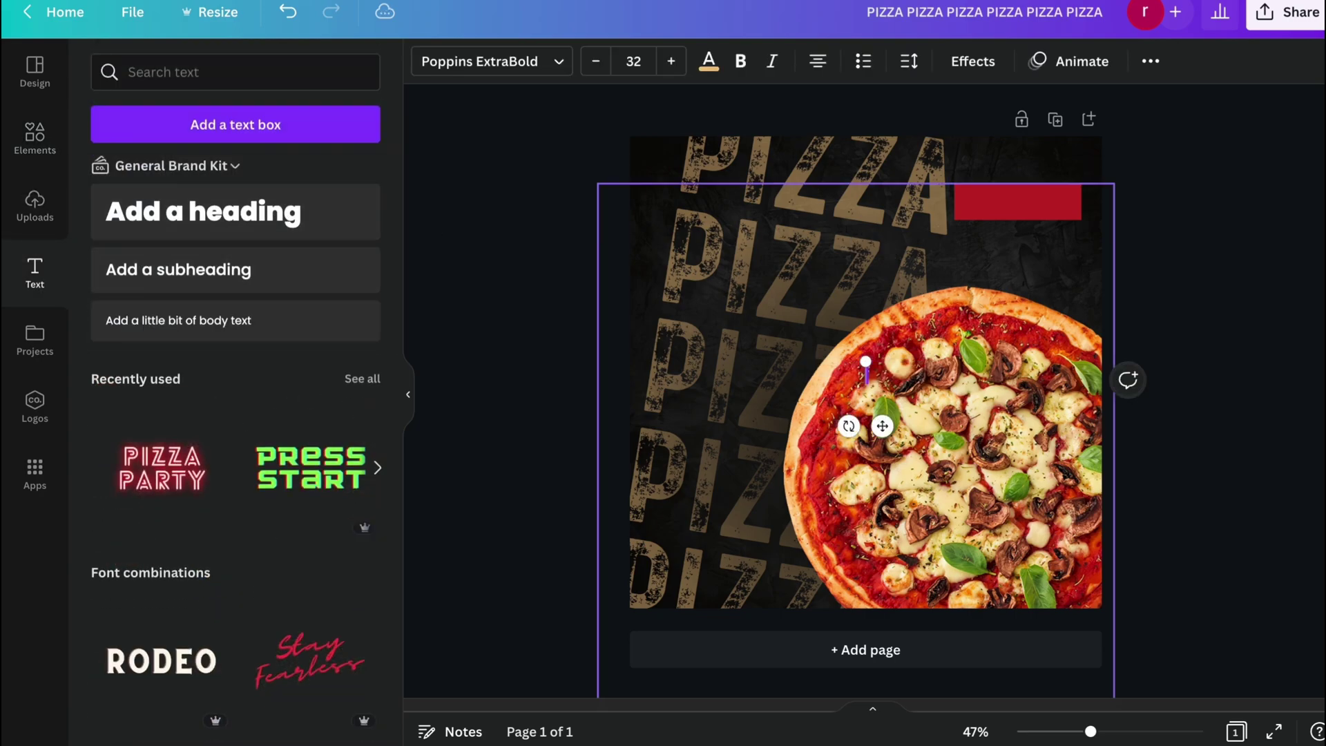
pyautogui.write('DER')
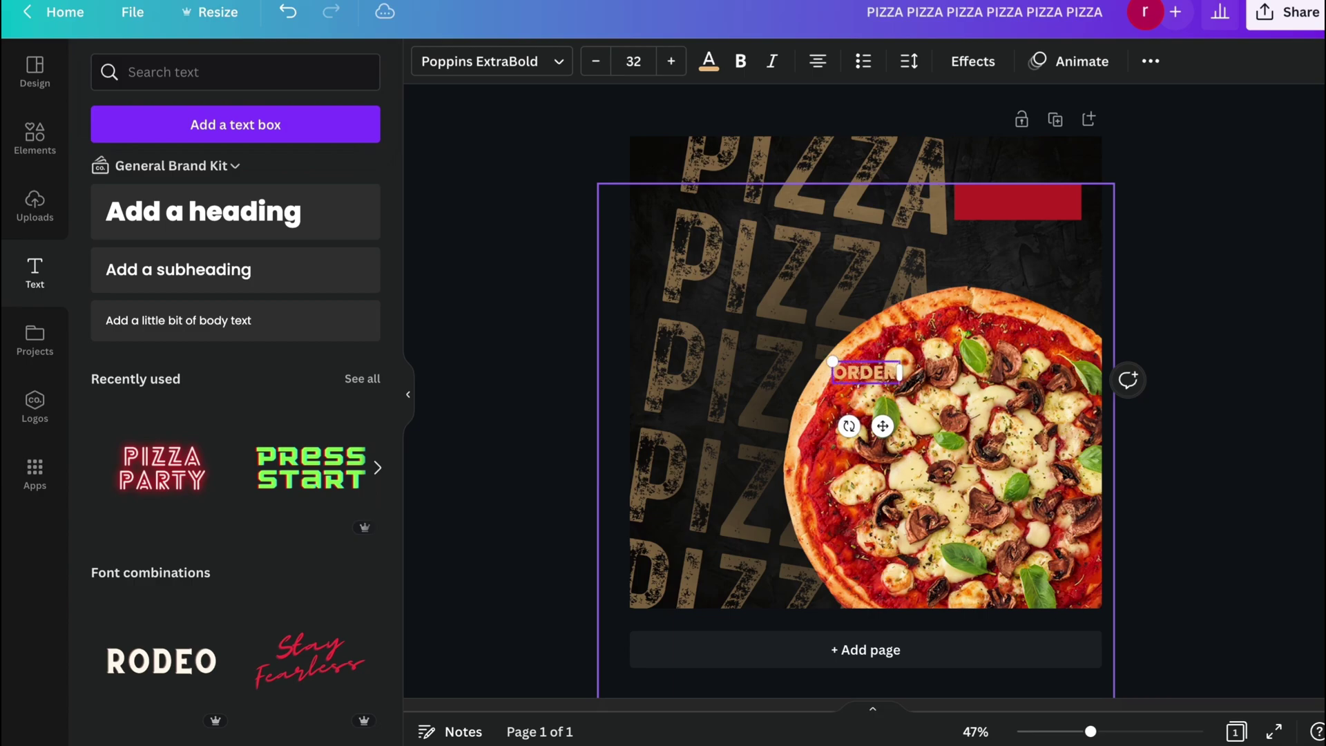
pyautogui.write(' NOW')
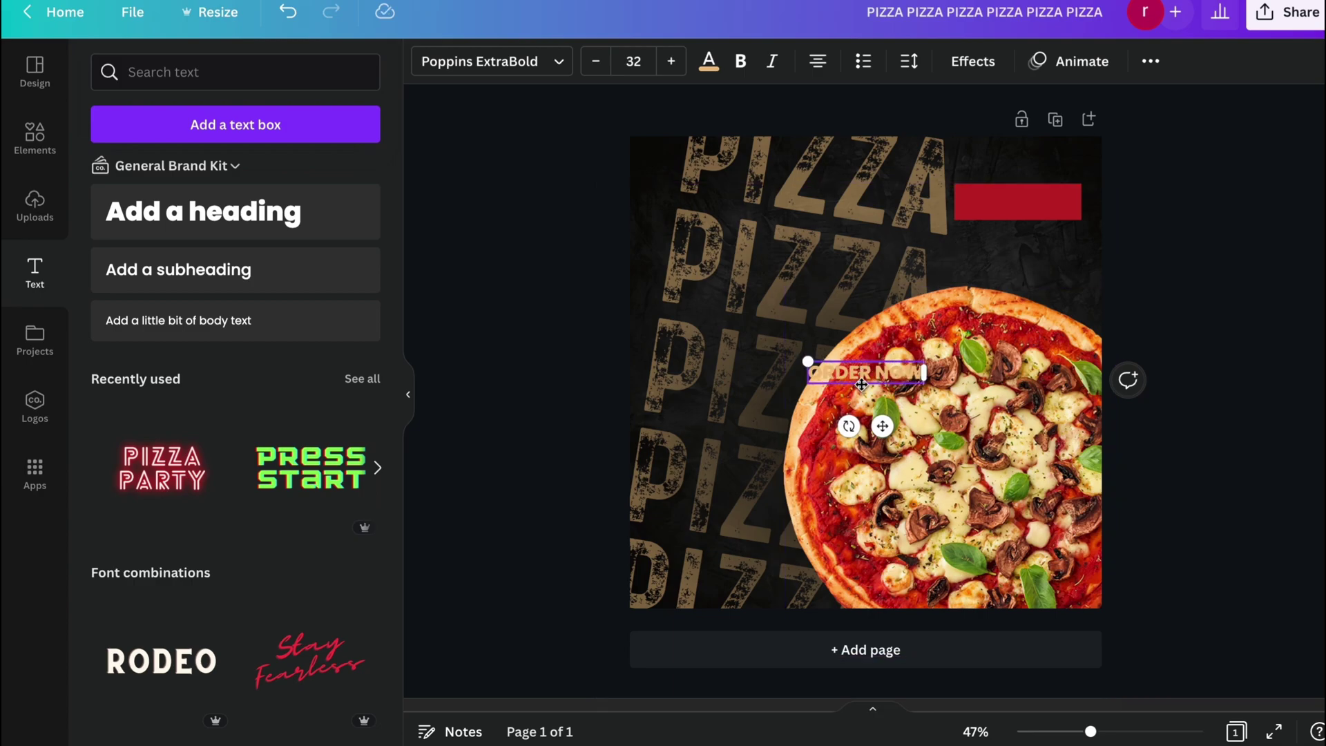
pyautogui.click(437, 69)
pyautogui.write('RUSTIC')
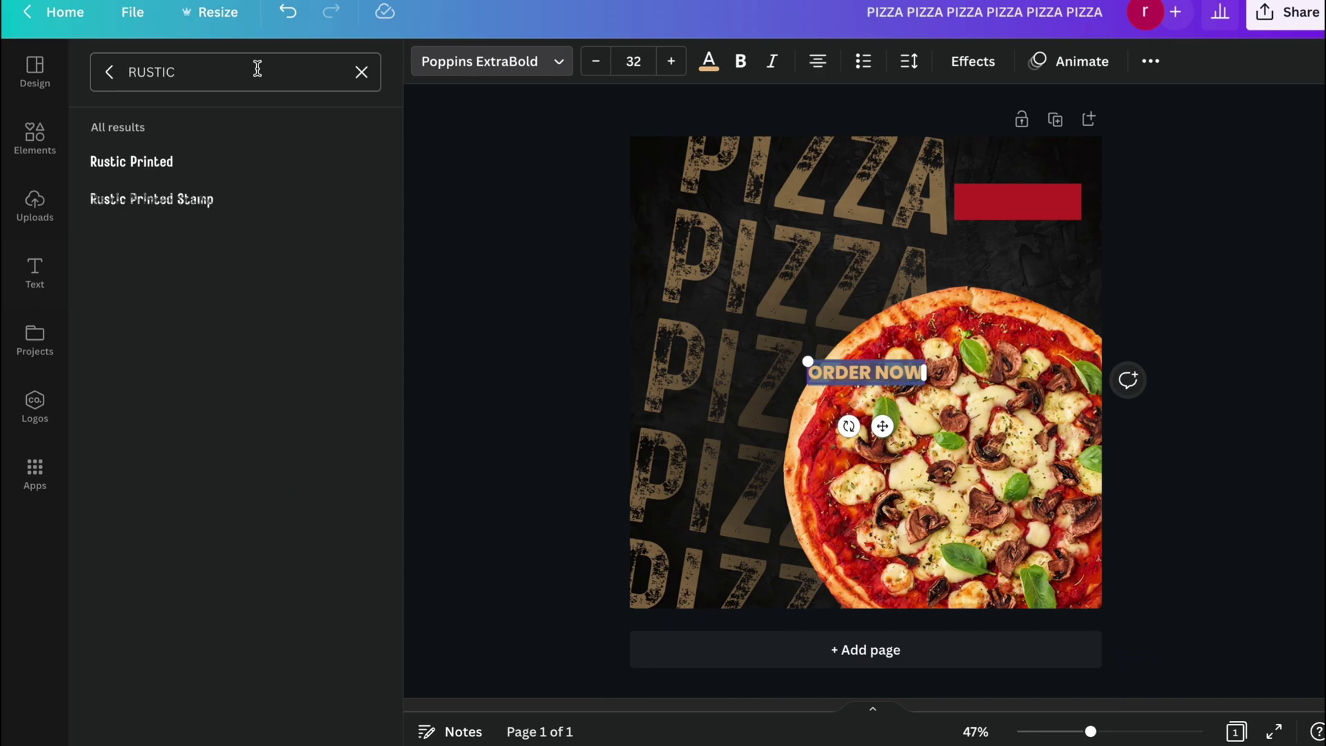
pyautogui.click(193, 200)
# Move ORDER NOW onto the red rectangle and make its text white.
pyautogui.click(531, 373)
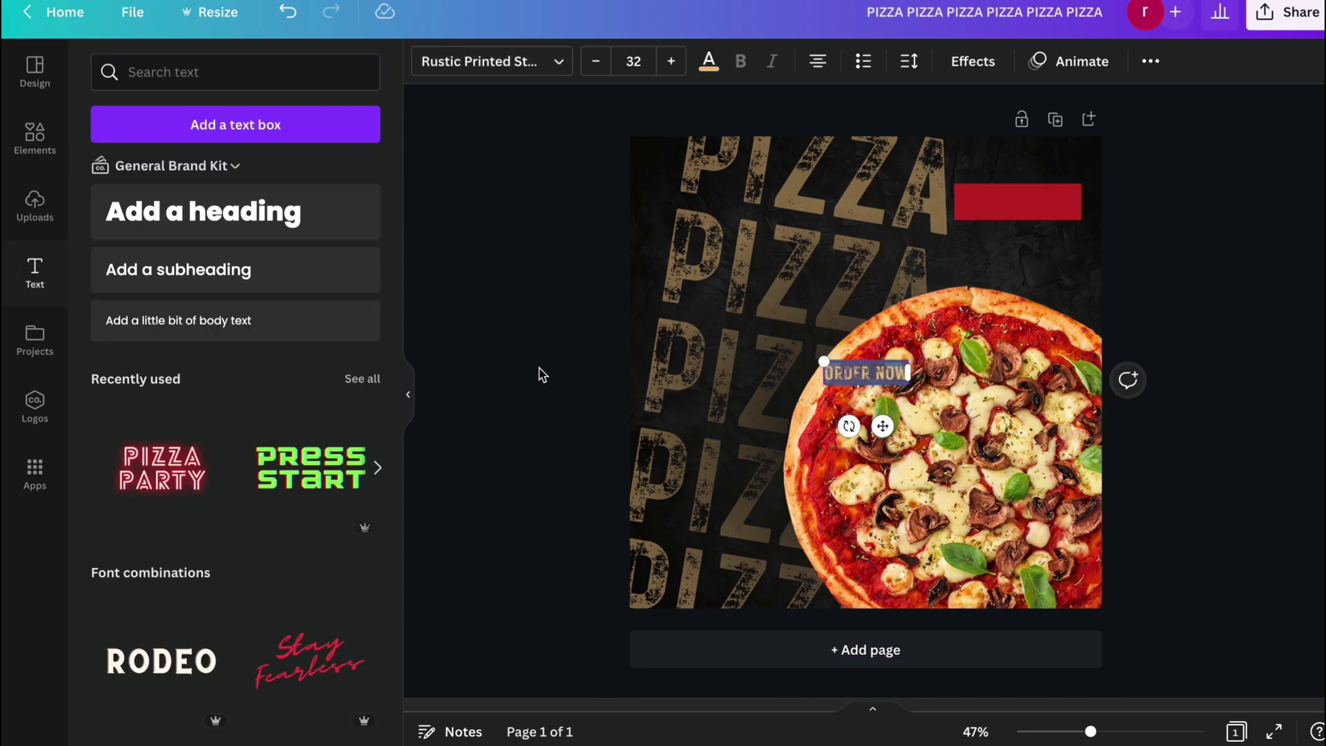
pyautogui.moveTo(863, 371); pyautogui.dragTo(1030, 205)
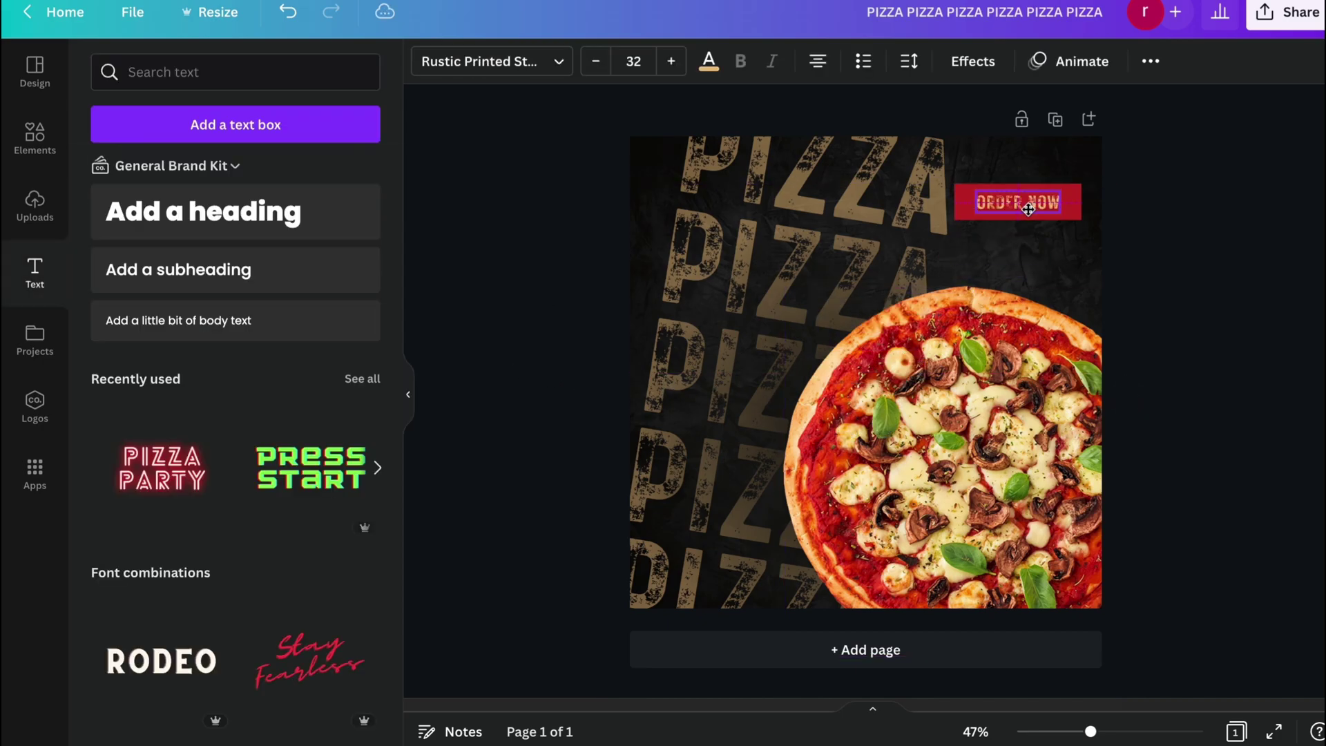
pyautogui.click(708, 60)
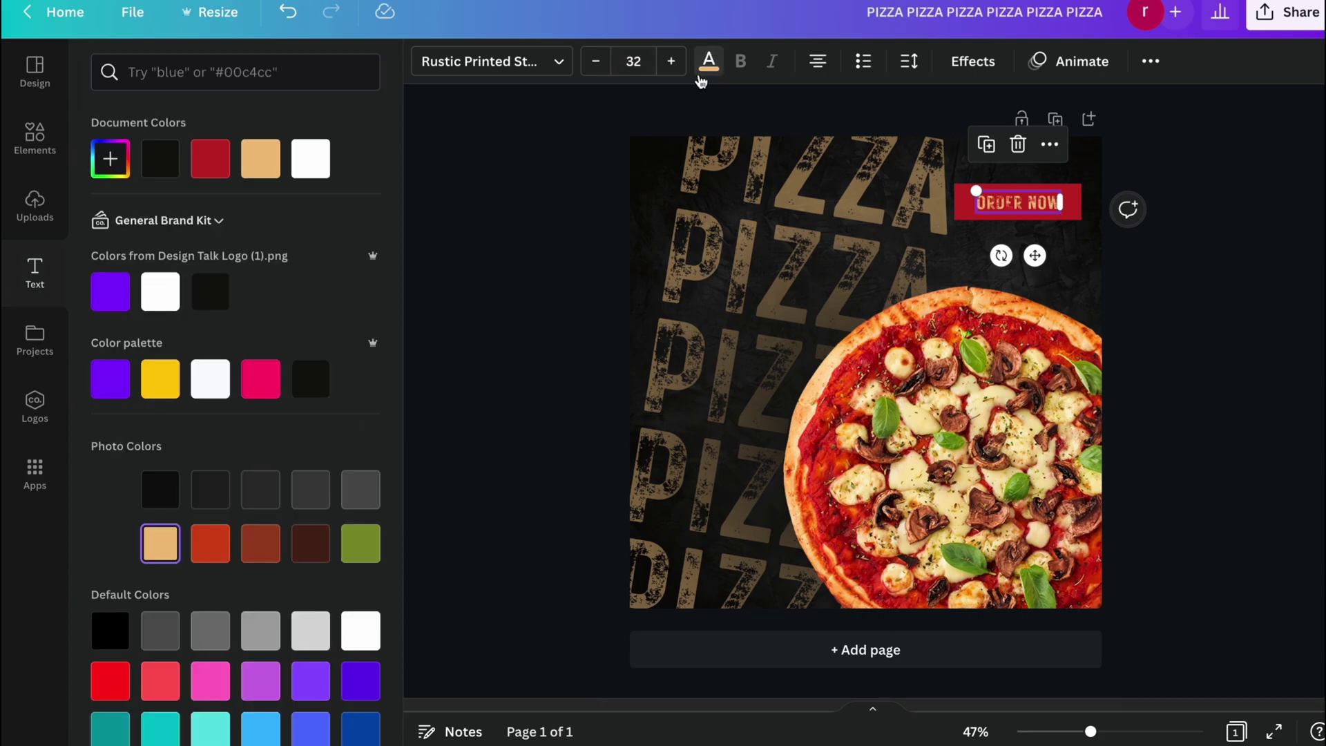
pyautogui.click(321, 162)
pyautogui.click(511, 354)
# Enlarge ORDER NOW to size 44 and centre it on the red rectangle.
pyautogui.click(1078, 205)
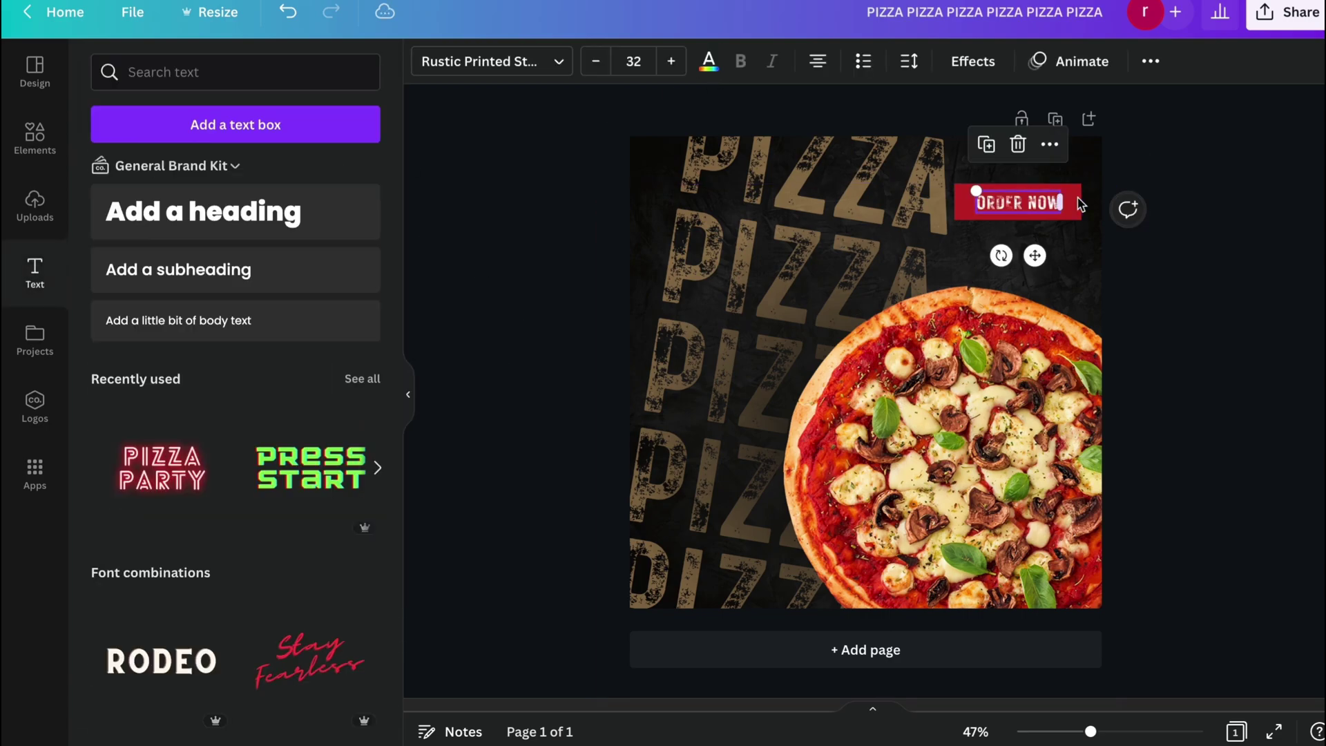
pyautogui.click(673, 66)
pyautogui.tripleClick(674, 65)
pyautogui.tripleClick(673, 65)
pyautogui.doubleClick(673, 65)
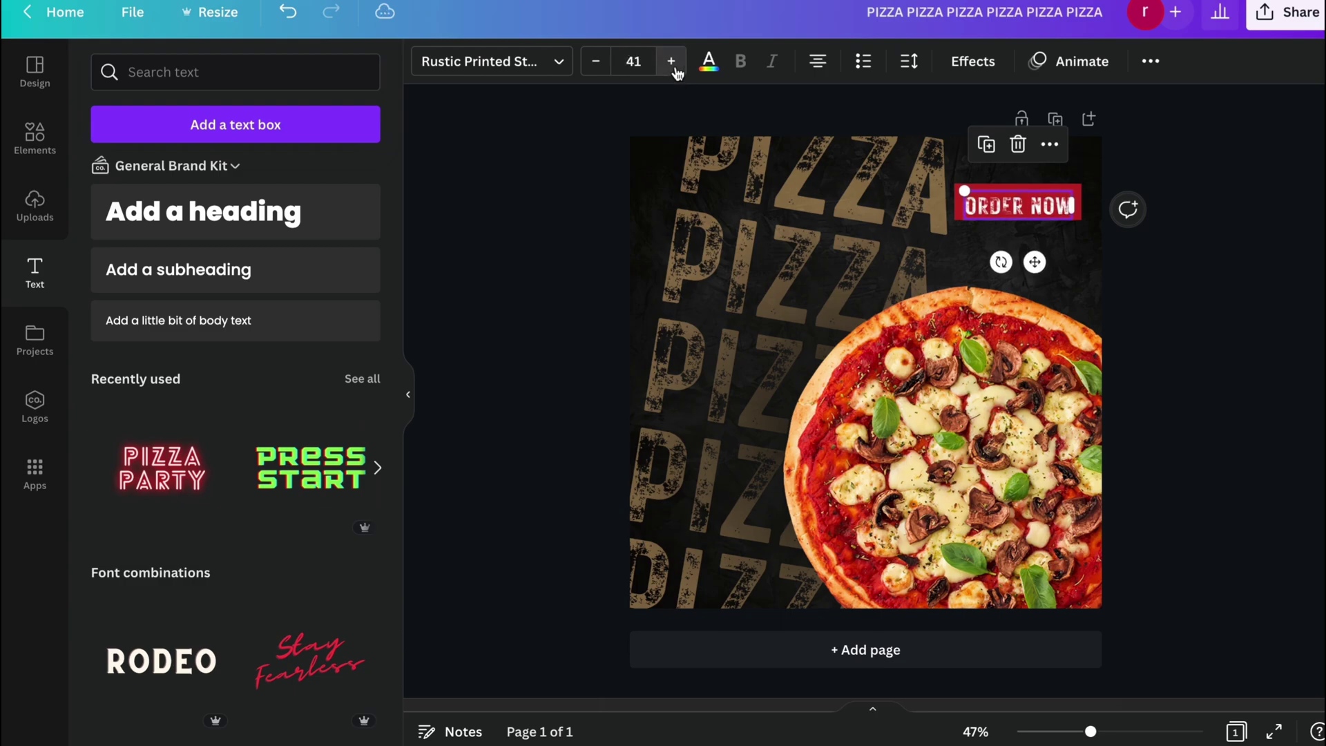
pyautogui.tripleClick(673, 66)
pyautogui.moveTo(1037, 264); pyautogui.dragTo(1037, 261)
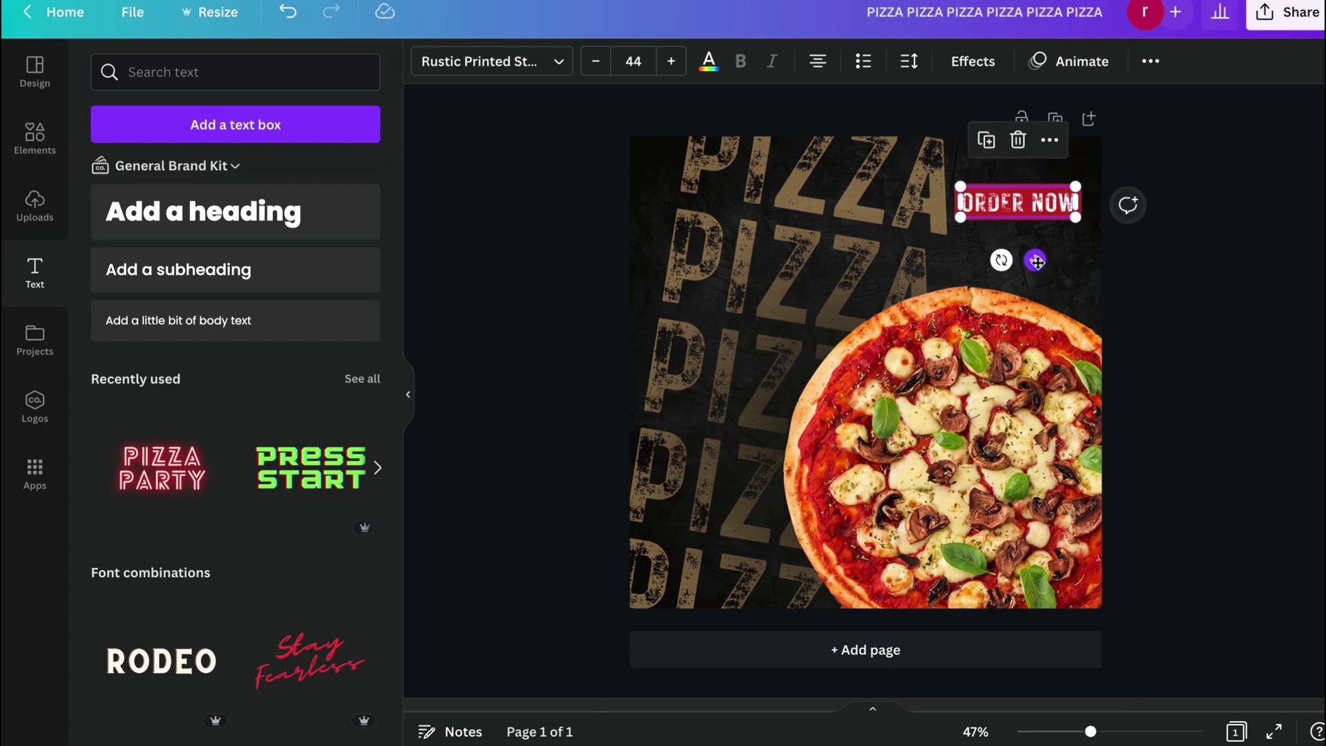
# Add a 'FOR DELIVERY' subheading in the Rustic Printed font.
pyautogui.click(485, 255)
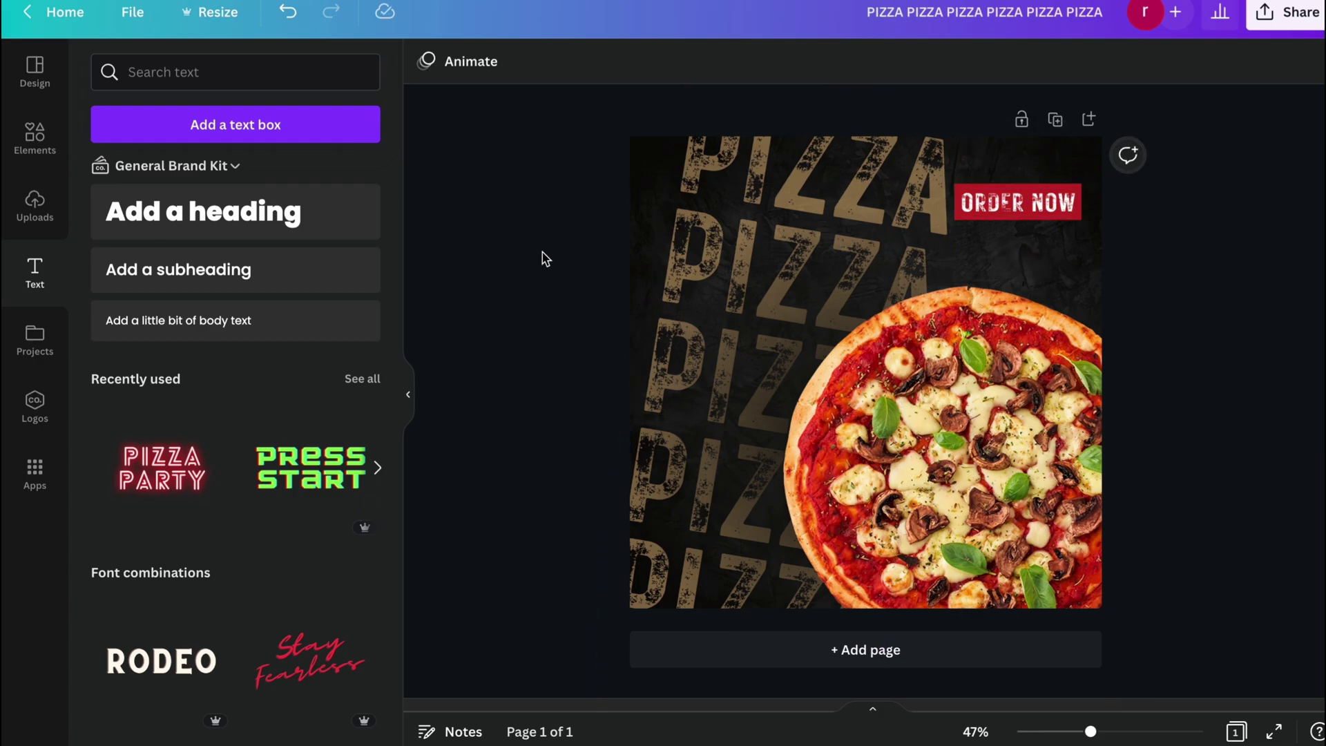
pyautogui.click(138, 269)
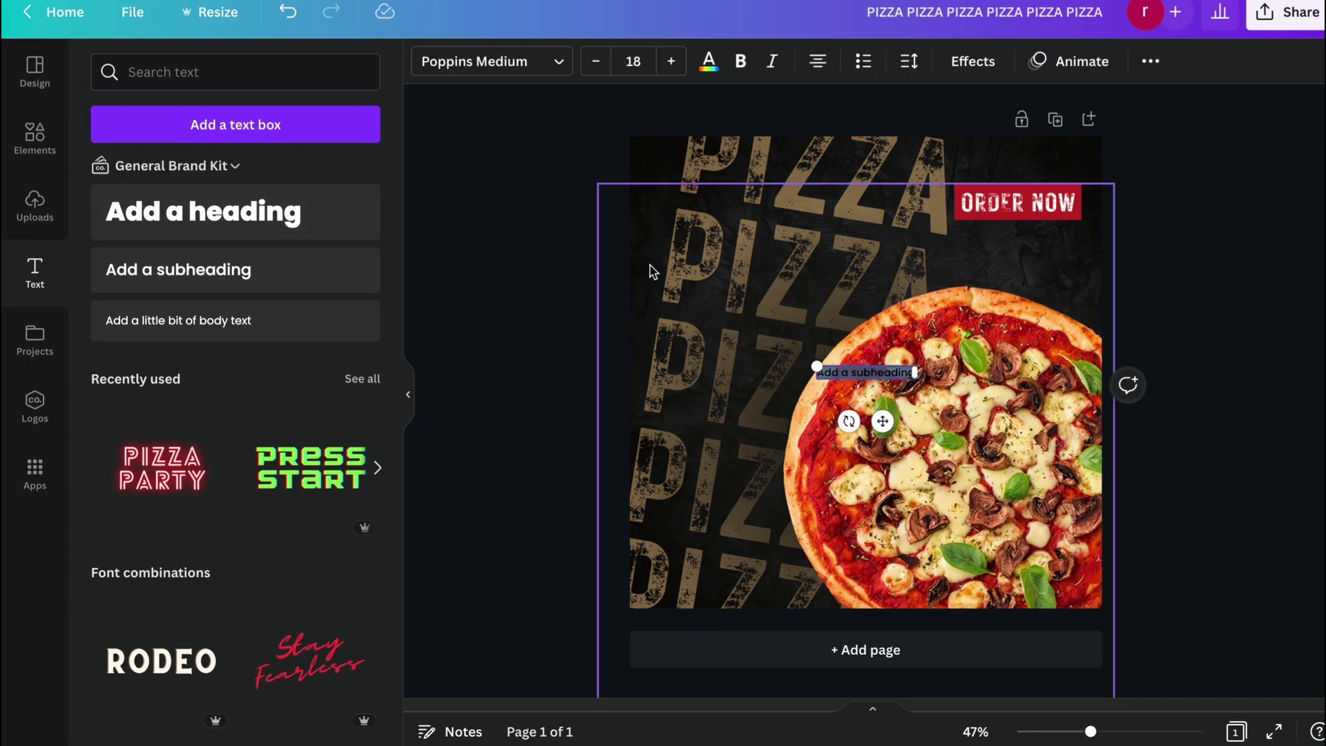
pyautogui.press('BackSpace')
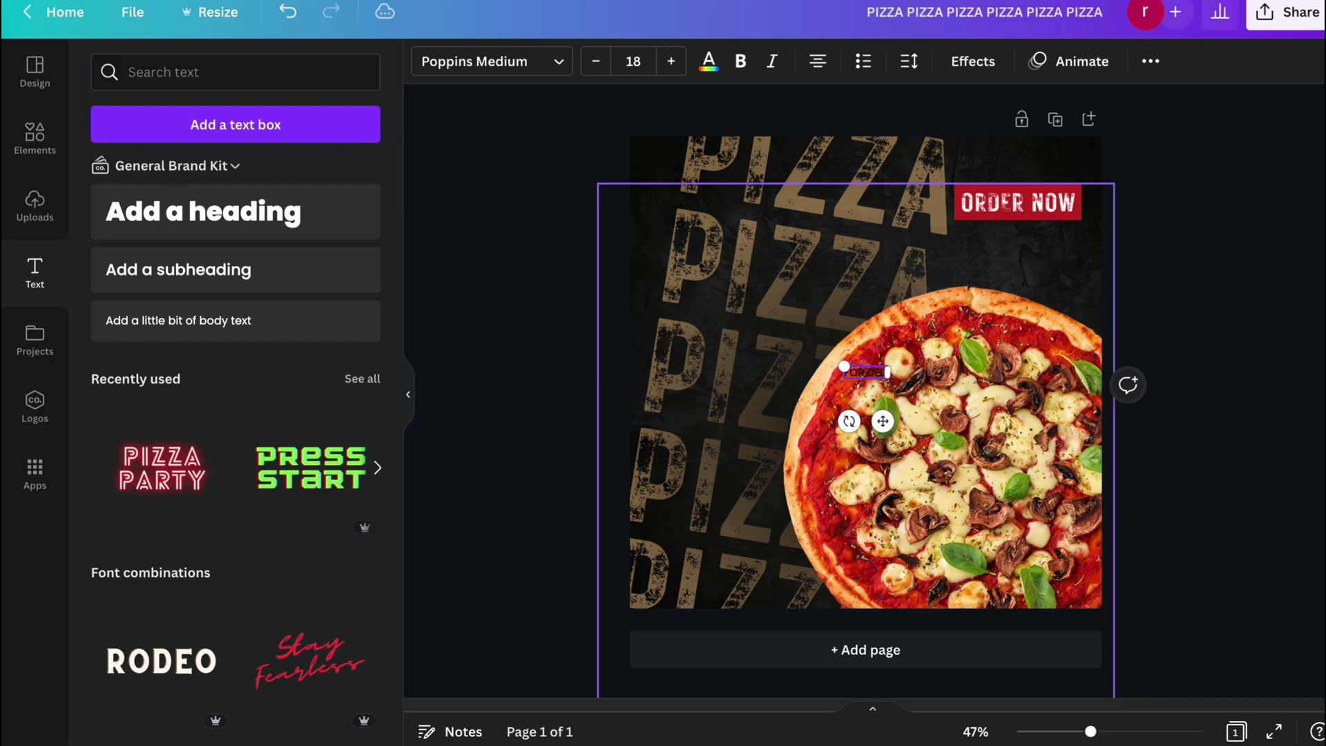
pyautogui.write('FOR DELIVERY')
pyautogui.click(524, 61)
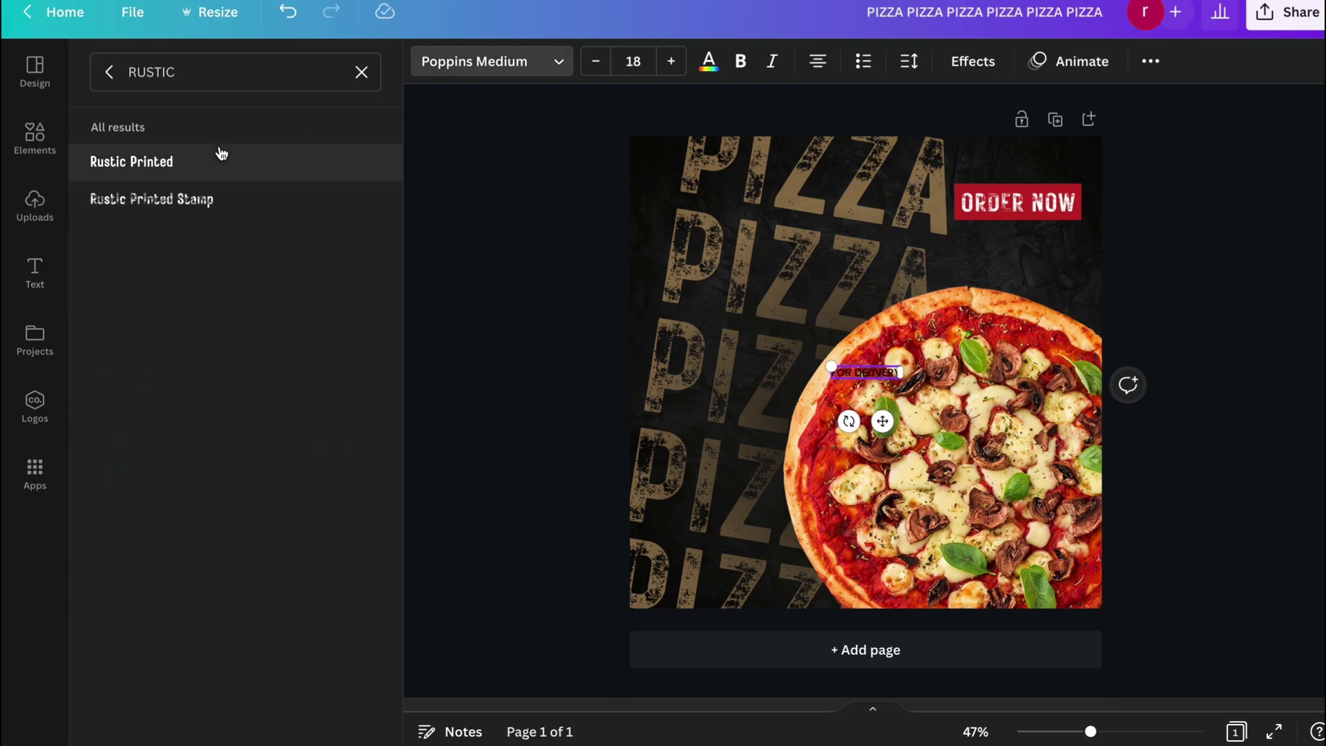
pyautogui.click(185, 158)
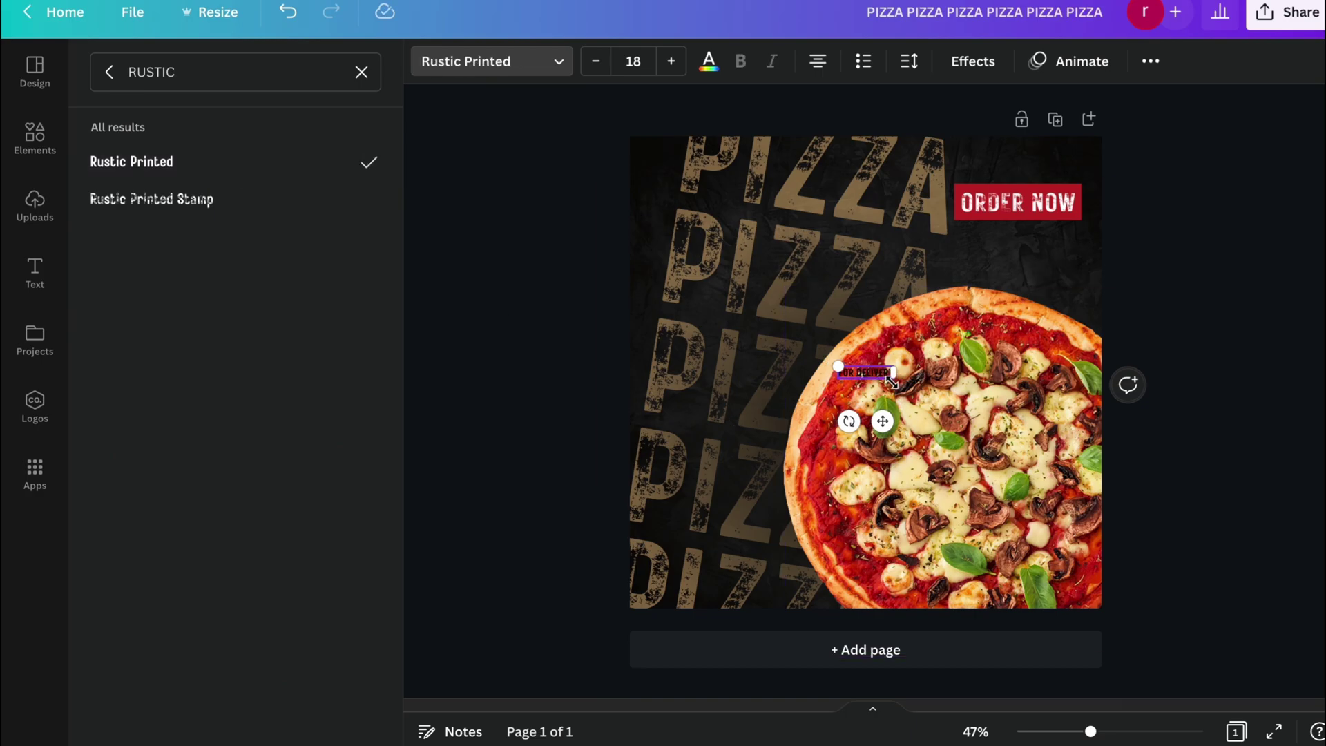
# Size FOR DELIVERY to 21, centre it below ORDER NOW, and colour it beige.
pyautogui.click(670, 61)
pyautogui.click(671, 61)
pyautogui.click(671, 61)
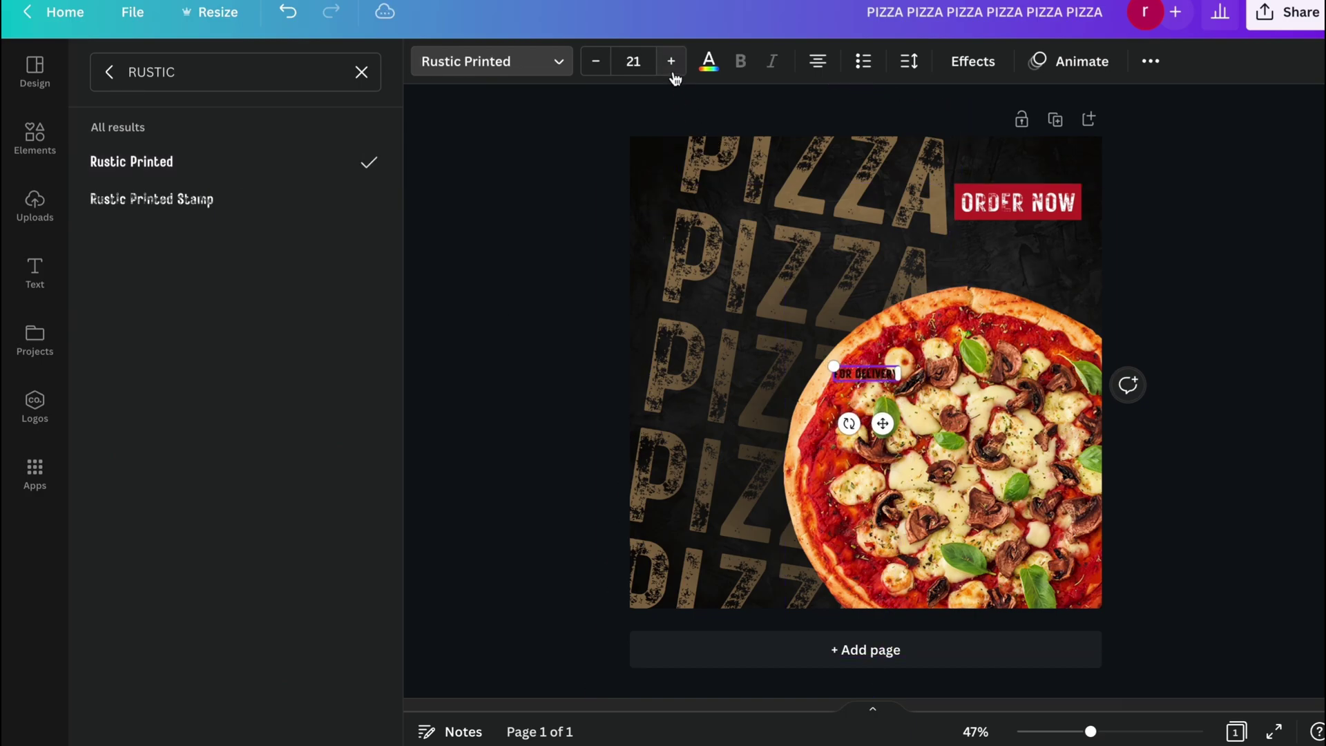
pyautogui.click(670, 60)
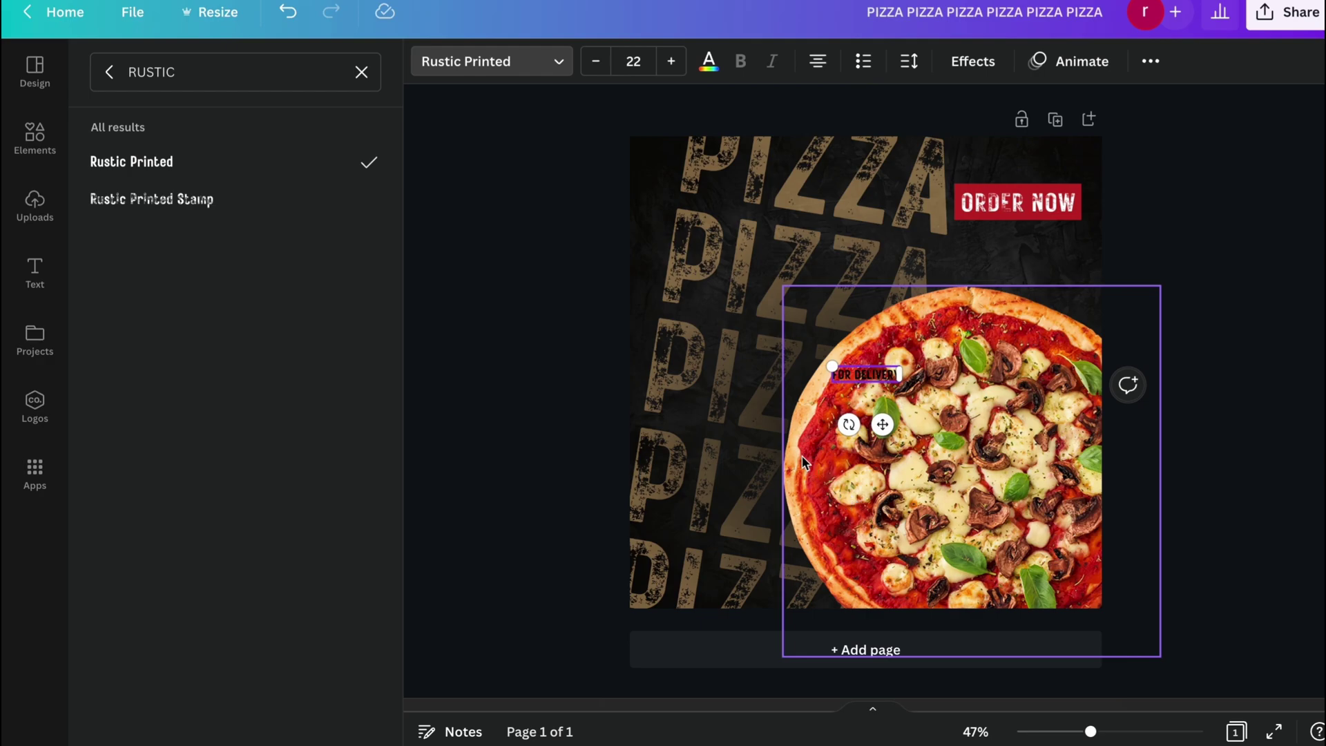
pyautogui.click(597, 66)
pyautogui.moveTo(885, 423); pyautogui.dragTo(1030, 283)
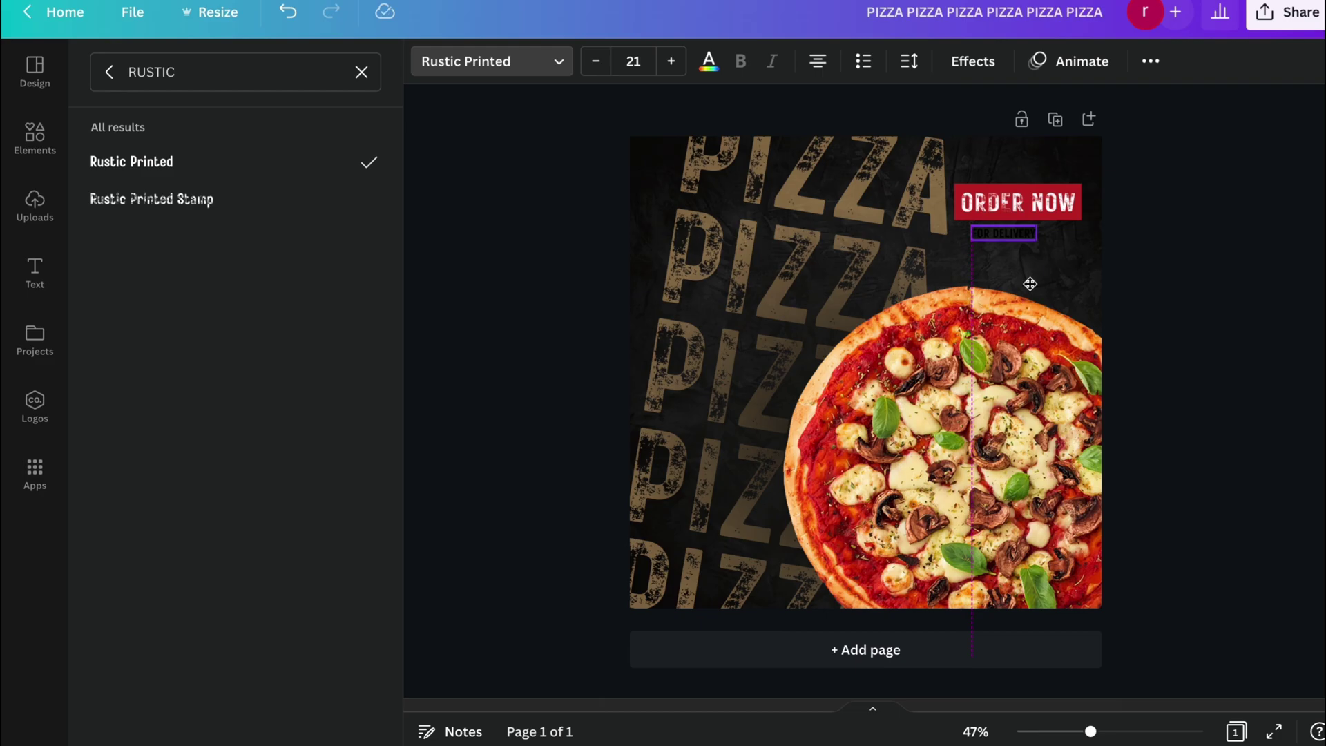
pyautogui.moveTo(1032, 284); pyautogui.dragTo(1044, 283)
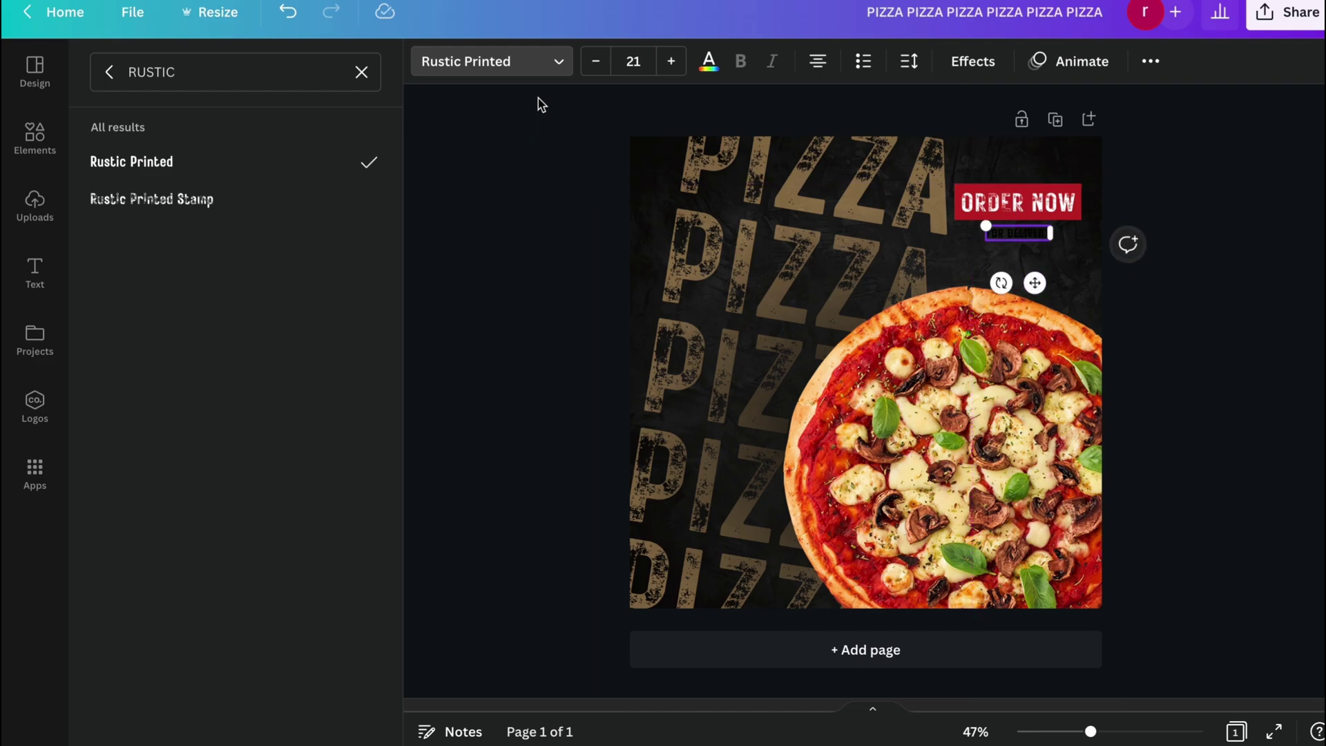
pyautogui.click(709, 61)
pyautogui.click(311, 159)
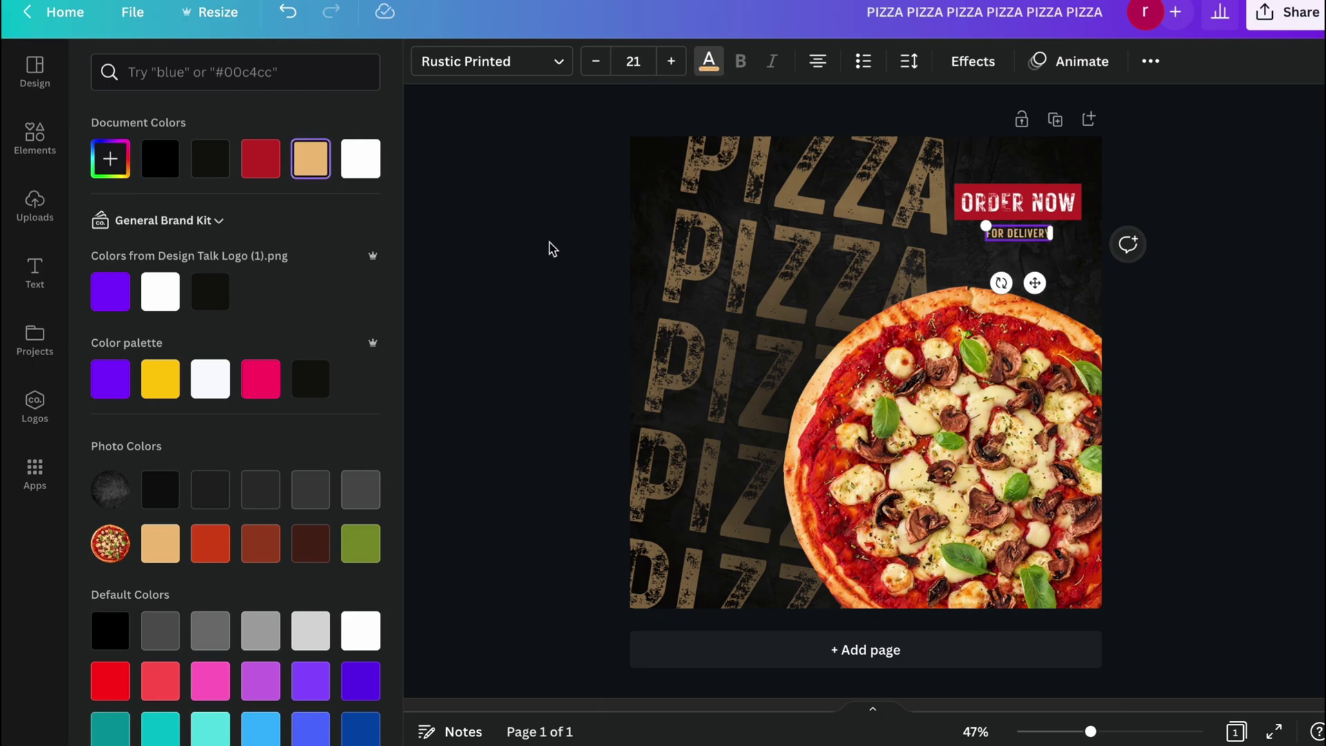
pyautogui.click(527, 260)
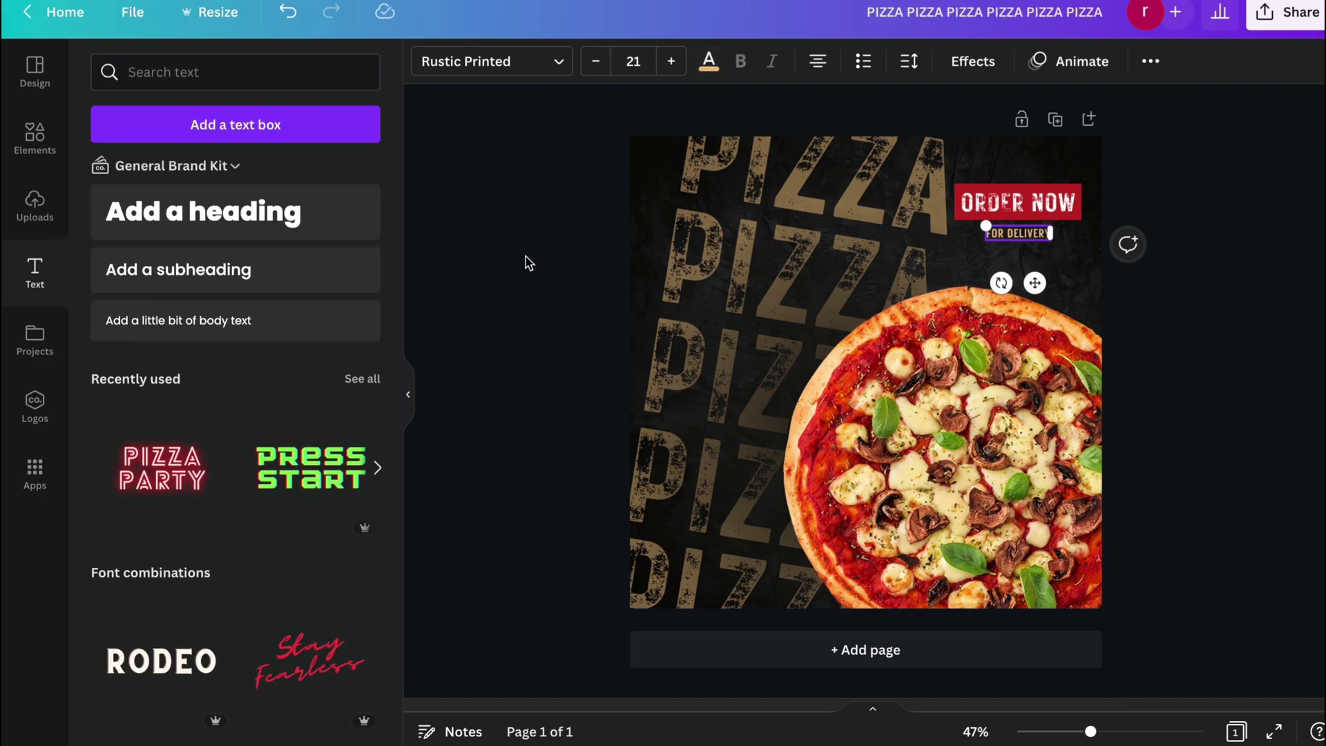
# Duplicate FOR DELIVERY just below it, replace the copy's text with the contact phone number, and make it white.
pyautogui.click(1024, 235)
pyautogui.moveTo(1024, 234); pyautogui.dragTo(1024, 249)
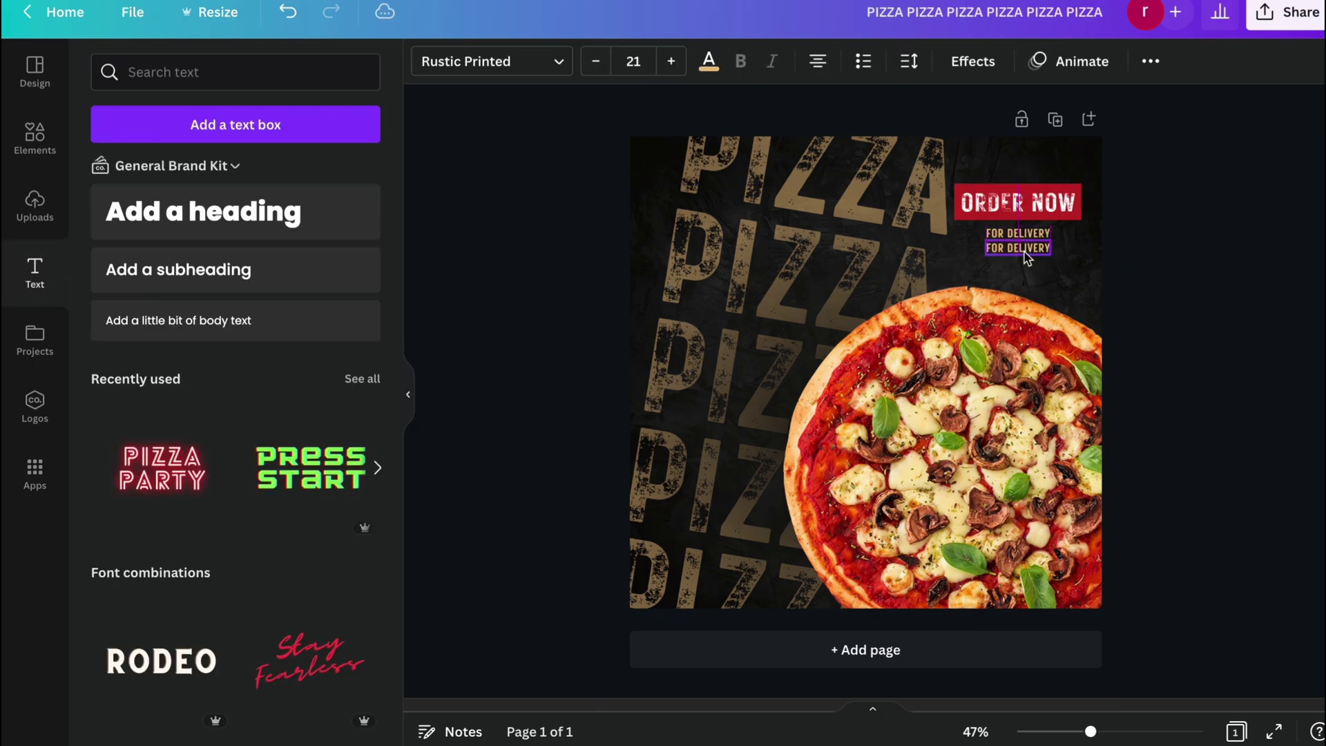
pyautogui.tripleClick(1024, 251)
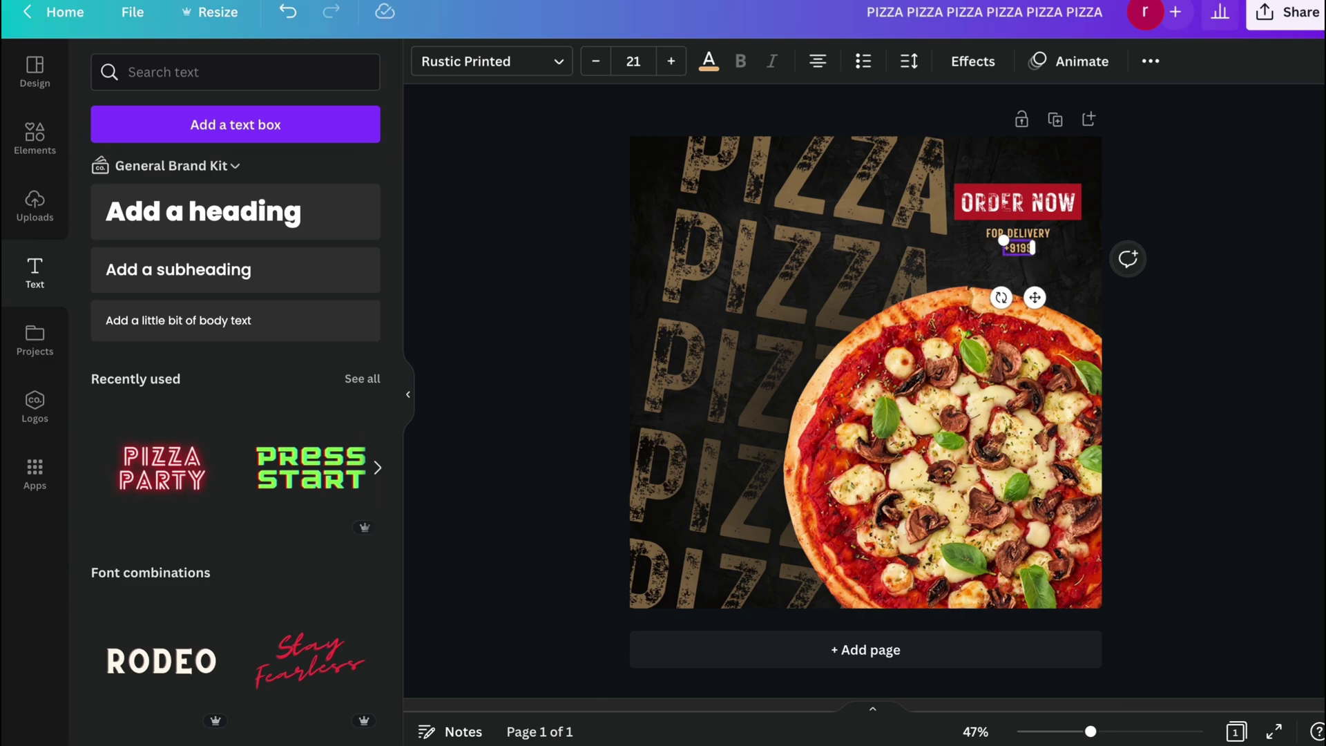
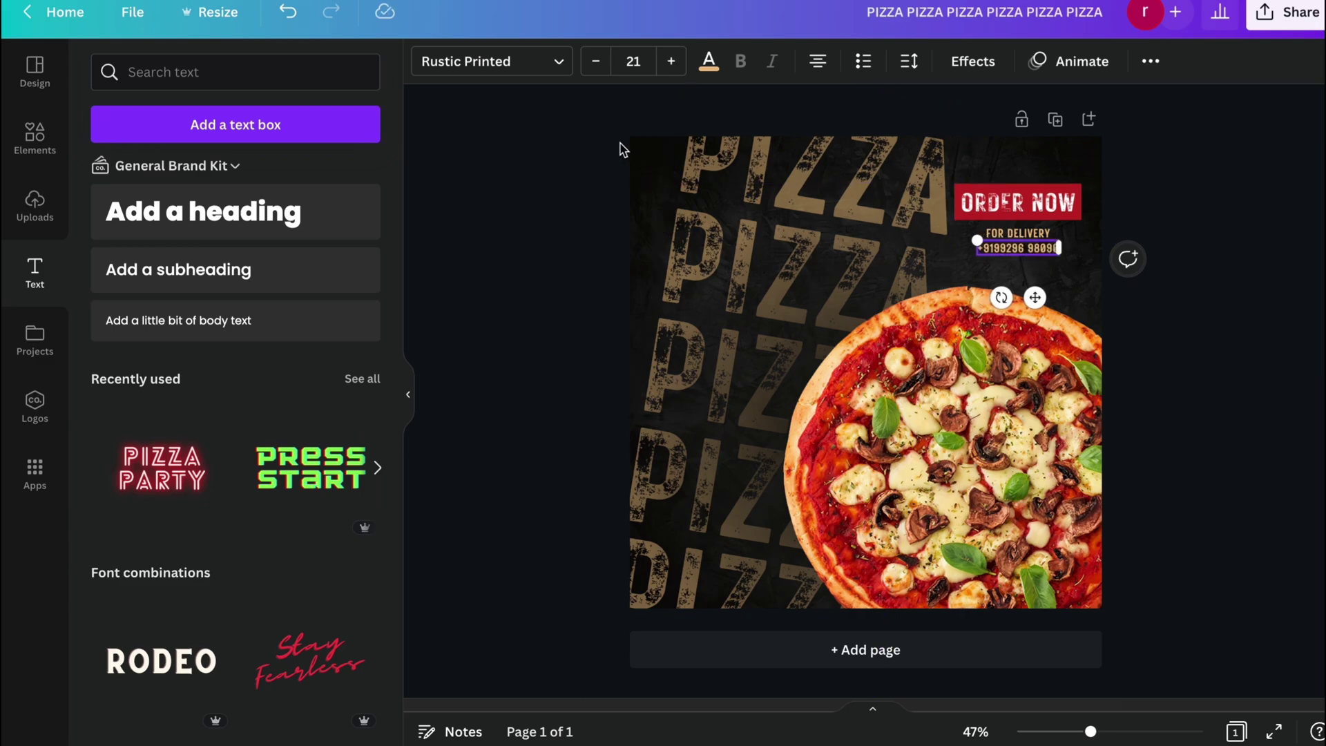
pyautogui.click(709, 61)
pyautogui.click(308, 157)
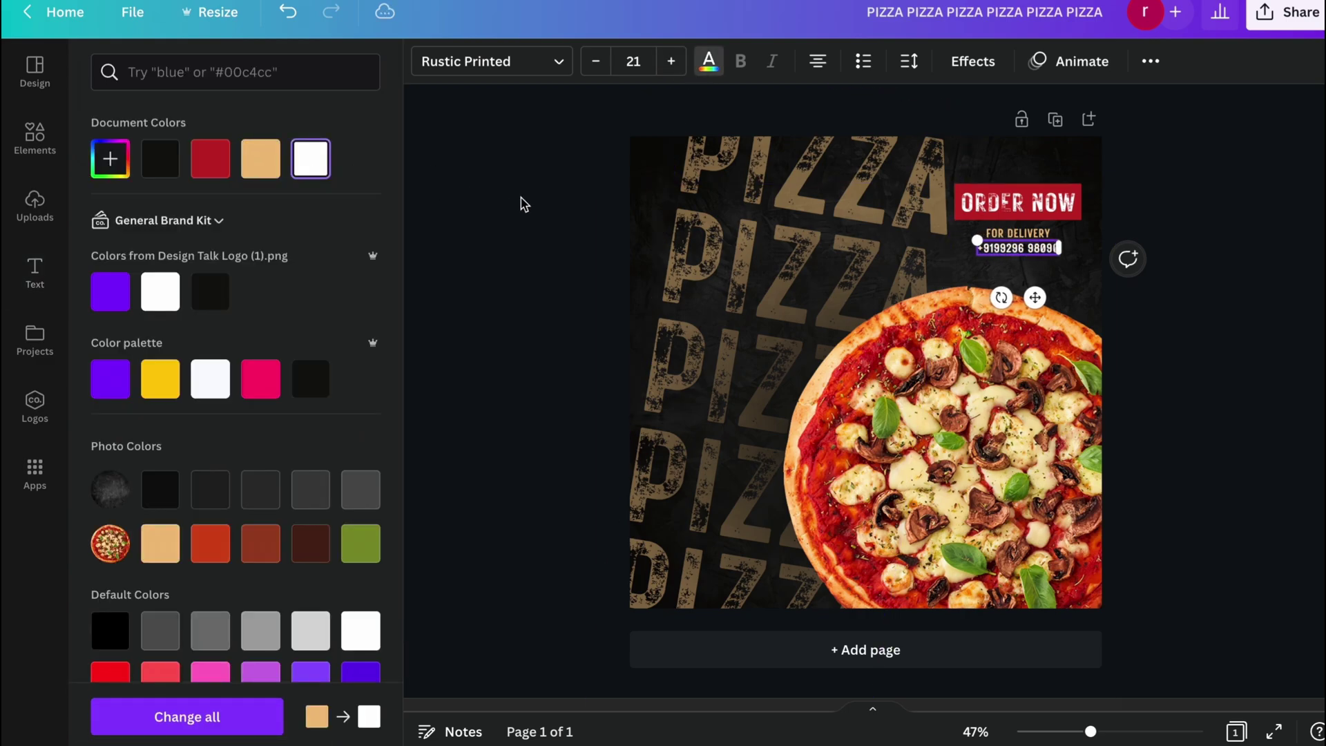
pyautogui.click(518, 263)
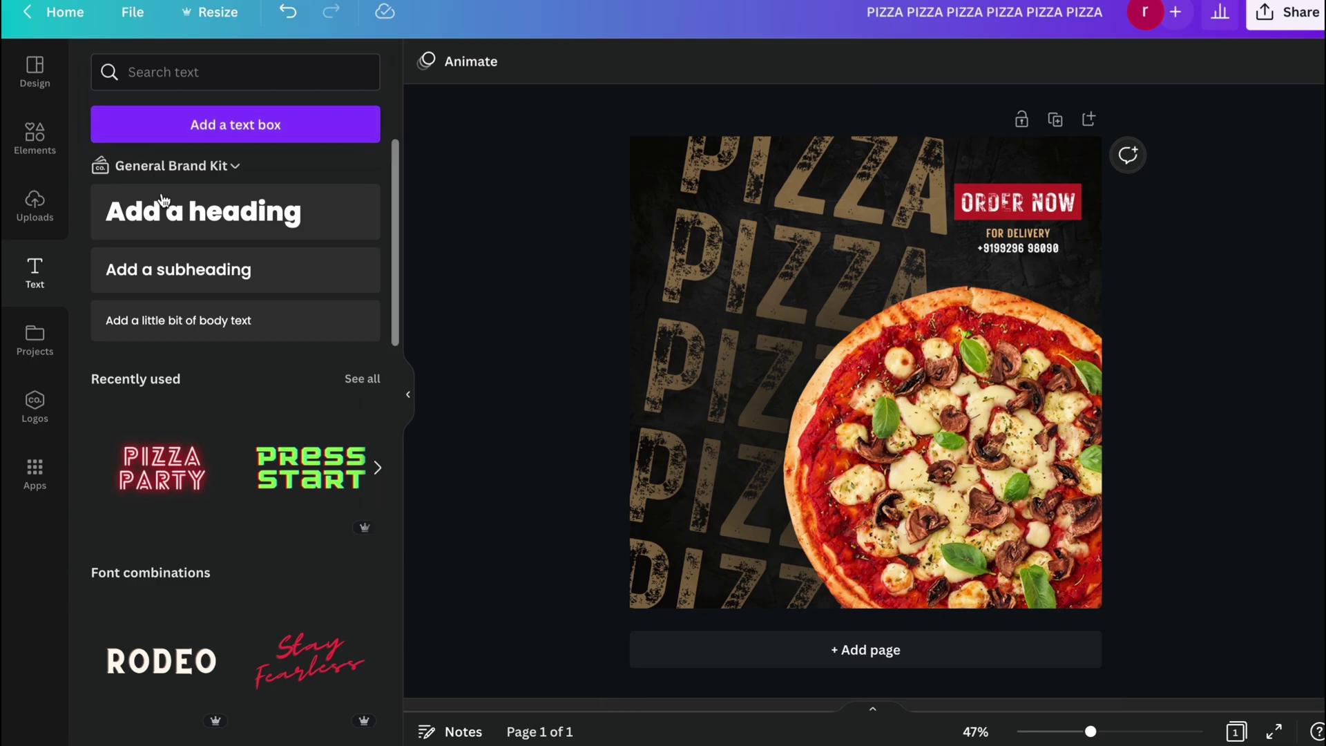
# Add a 'Spicy & Hot' subheading in the Brittany script font.
pyautogui.click(220, 276)
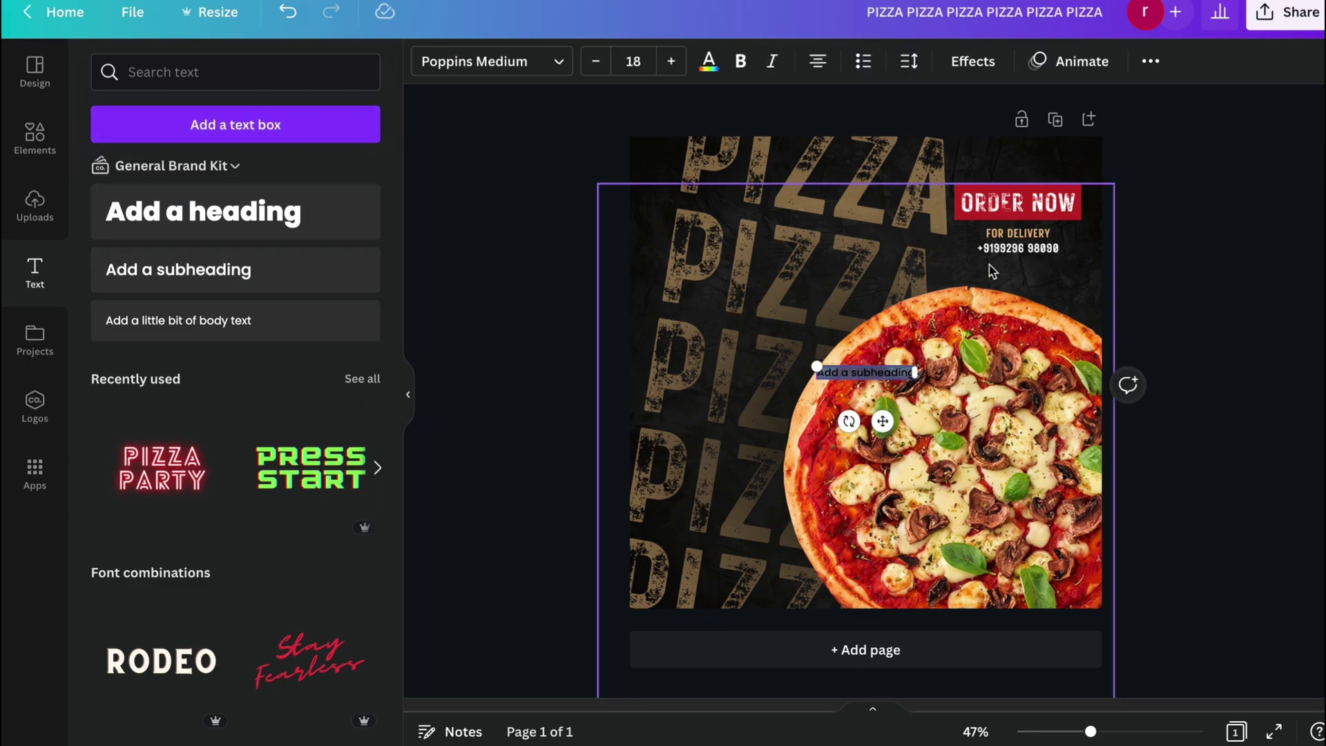
pyautogui.press('BackSpace')
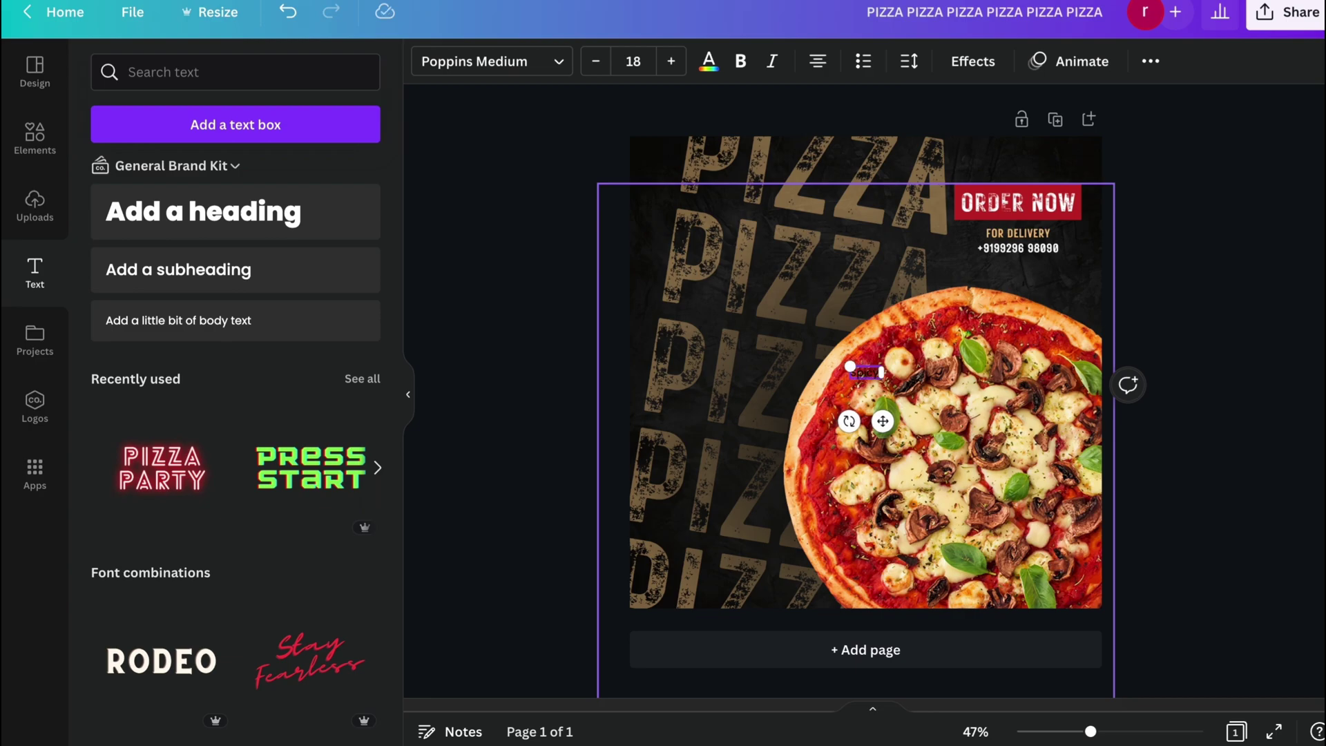
pyautogui.write('Spicy & Ho')
pyautogui.click(472, 73)
pyautogui.moveTo(216, 74); pyautogui.dragTo(116, 89)
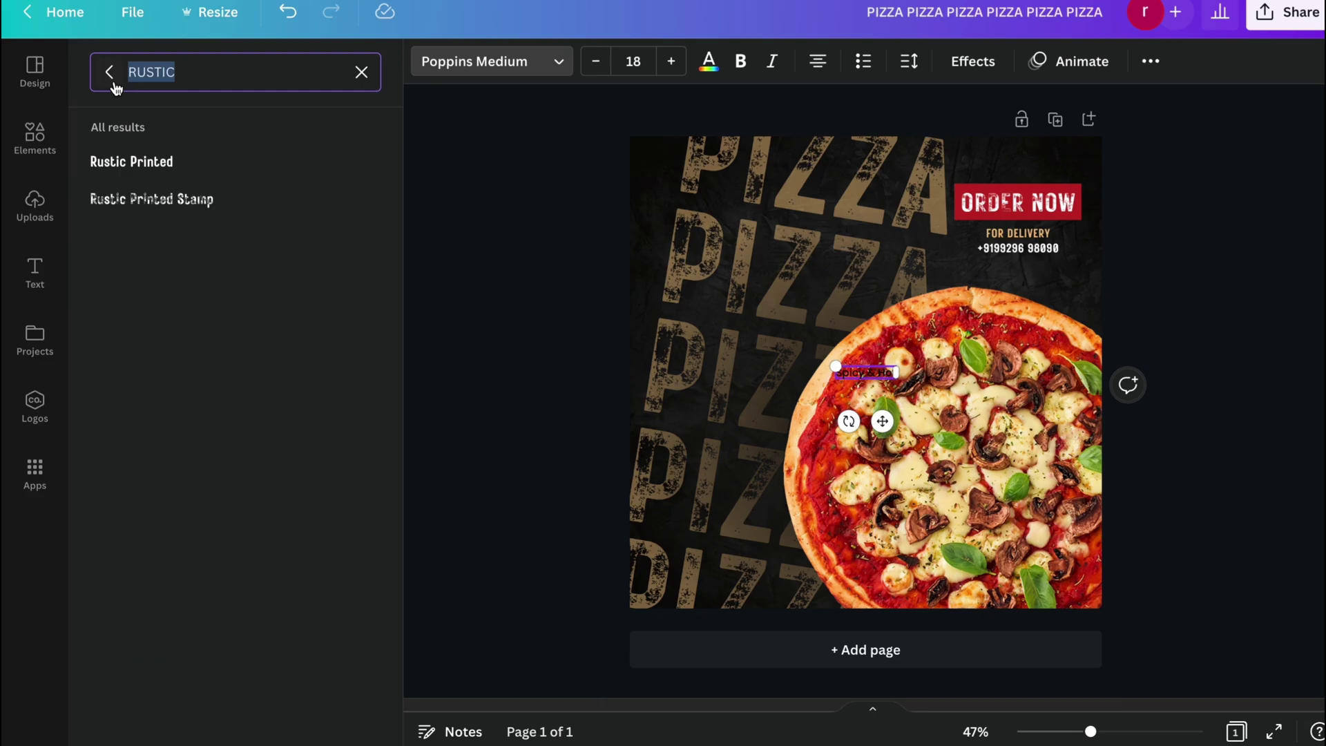
pyautogui.write('br')
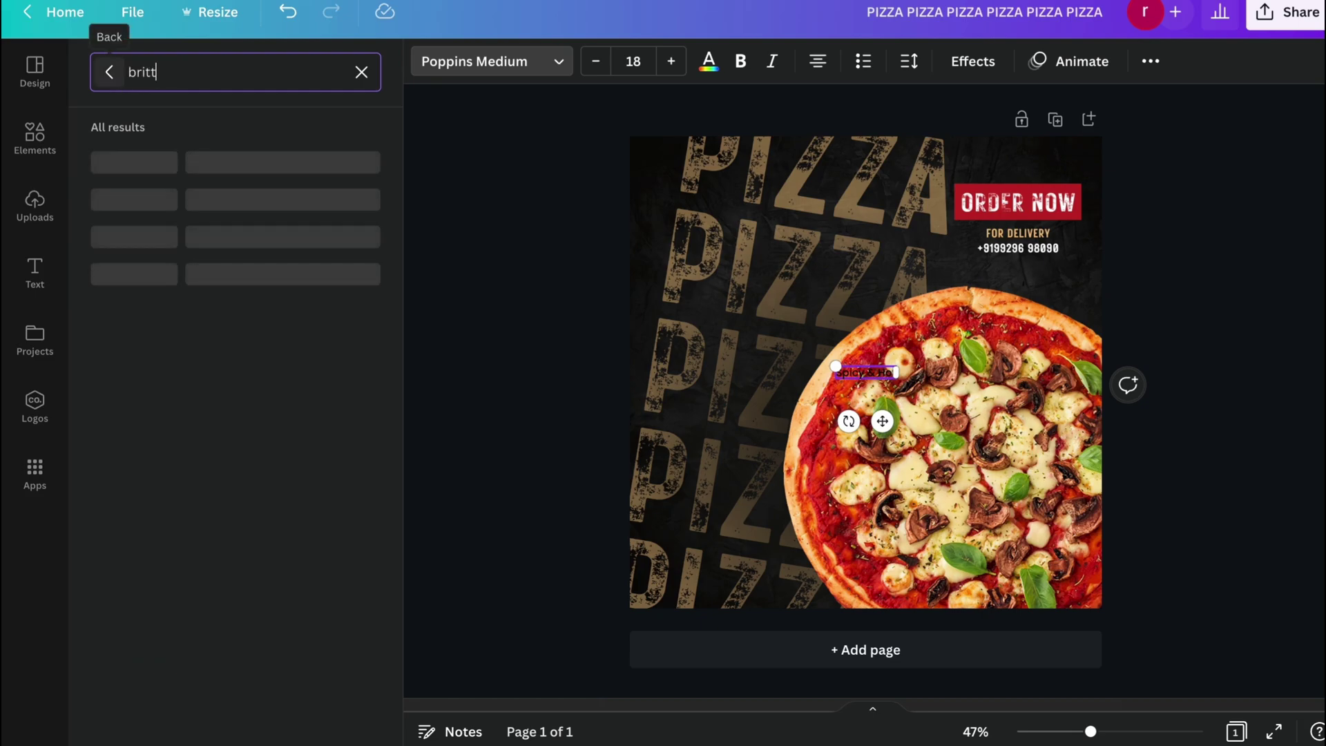
pyautogui.write('itt')
pyautogui.click(110, 163)
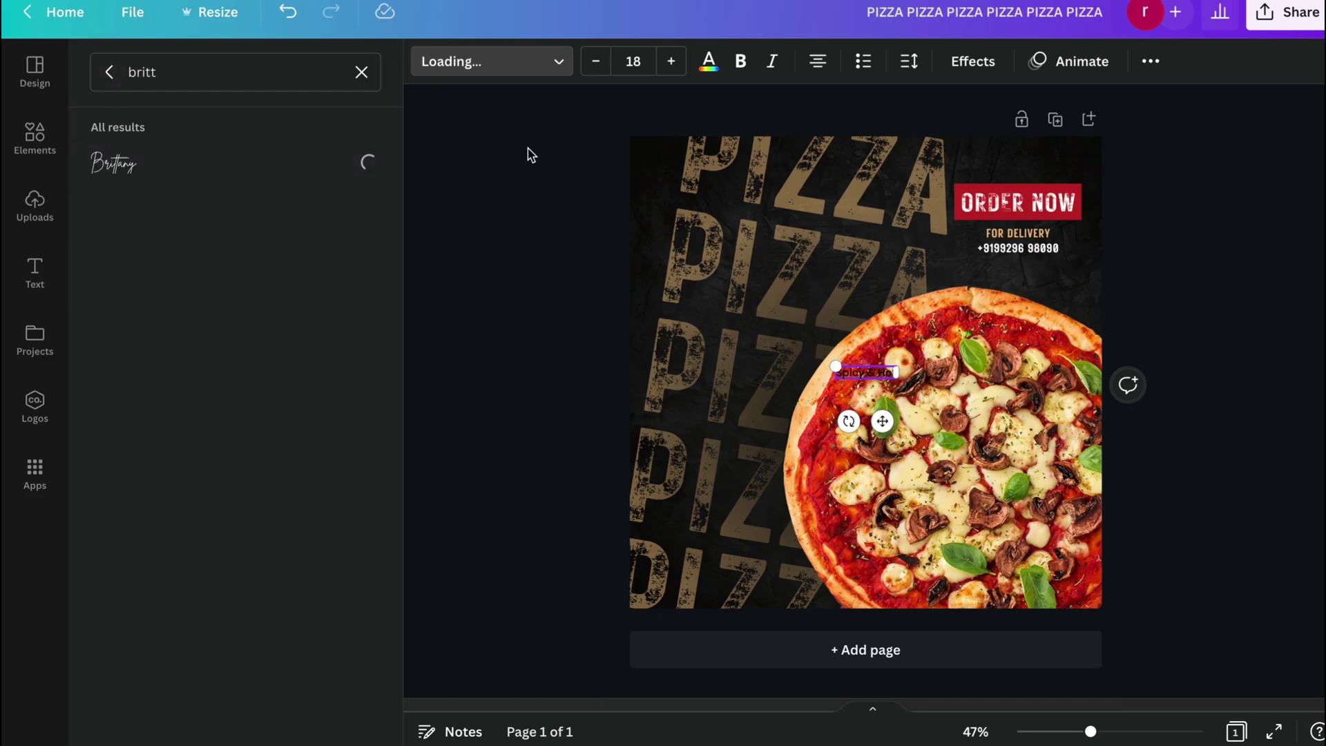
# Make the Spicy & Hot text white at font size 130.
pyautogui.click(711, 74)
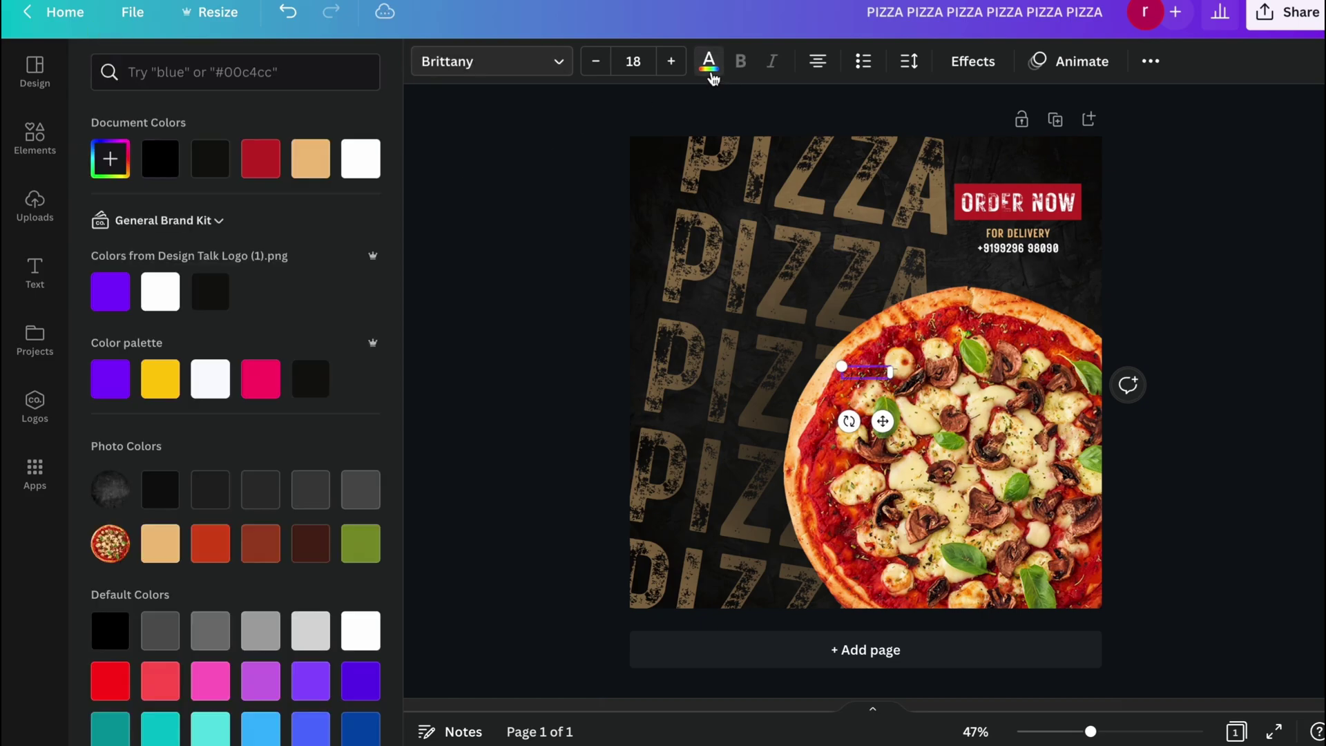
pyautogui.click(356, 155)
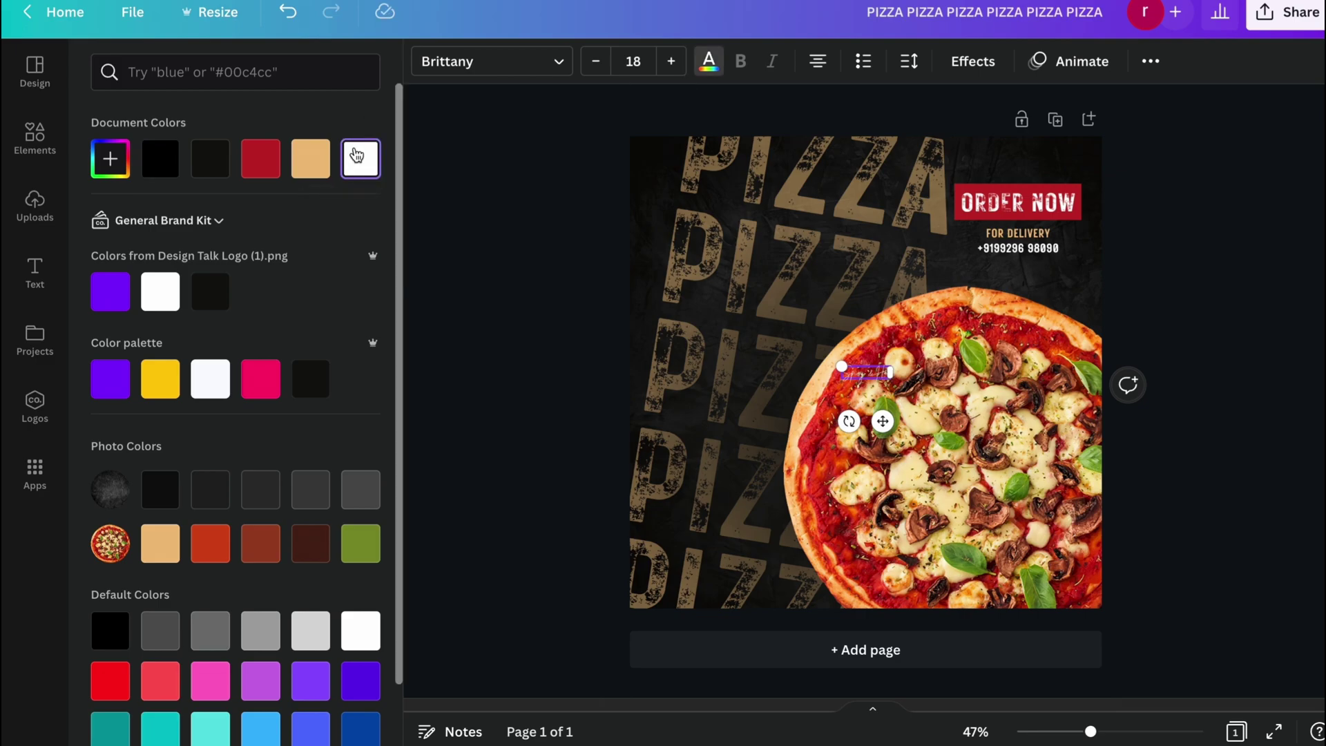
pyautogui.click(670, 60)
pyautogui.click(642, 64)
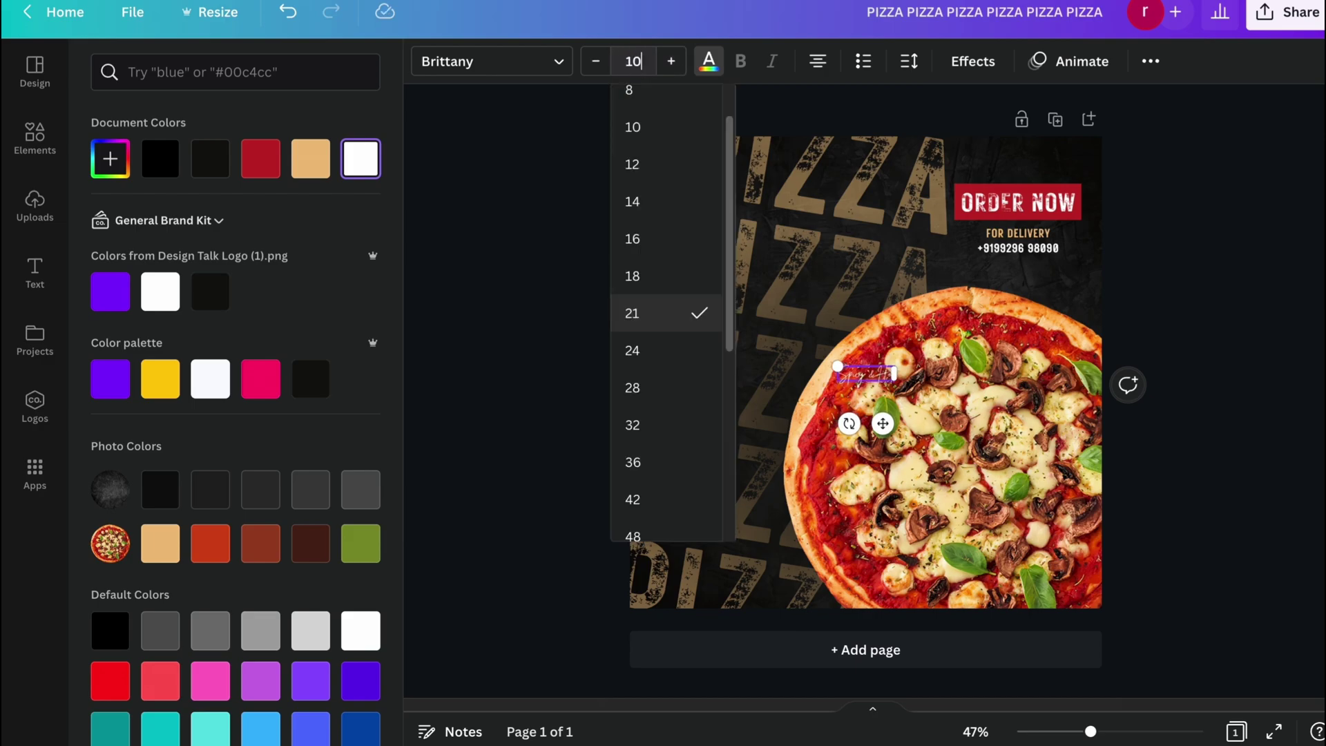
pyautogui.press('Return')
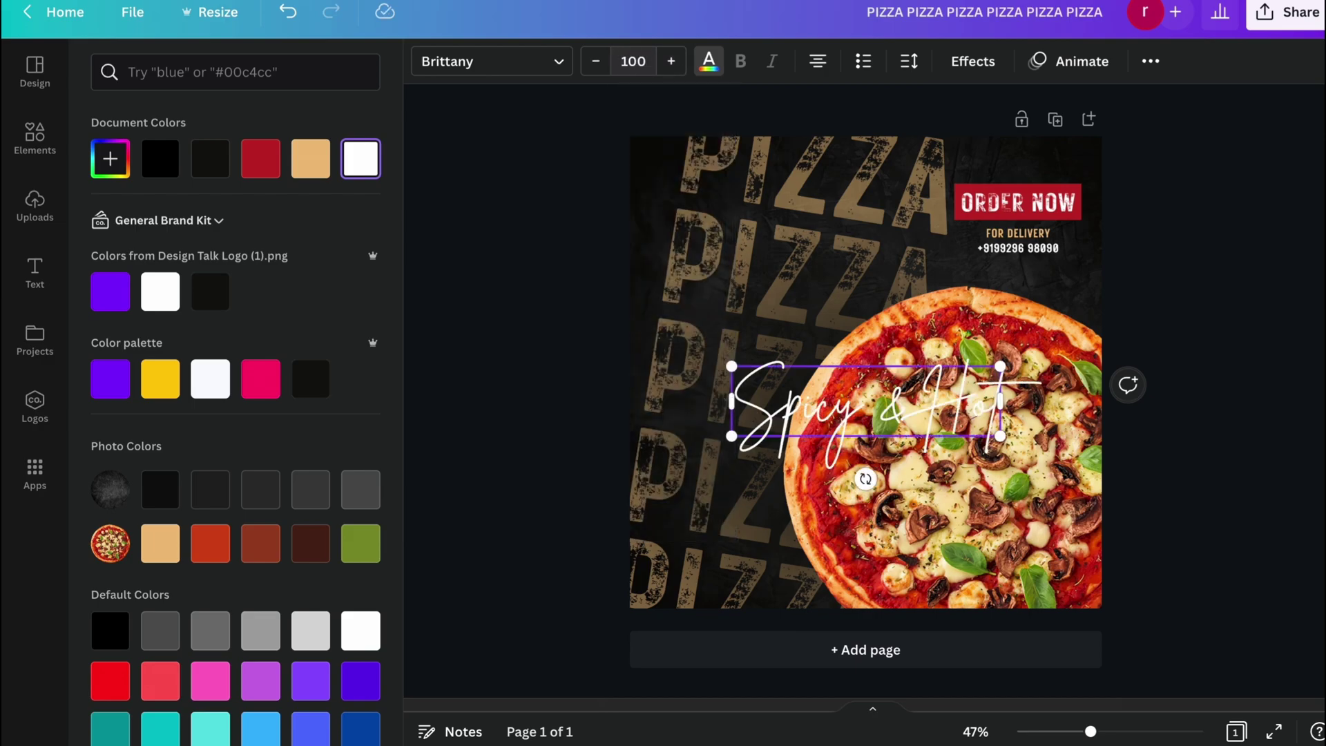
pyautogui.moveTo(647, 65); pyautogui.dragTo(630, 64)
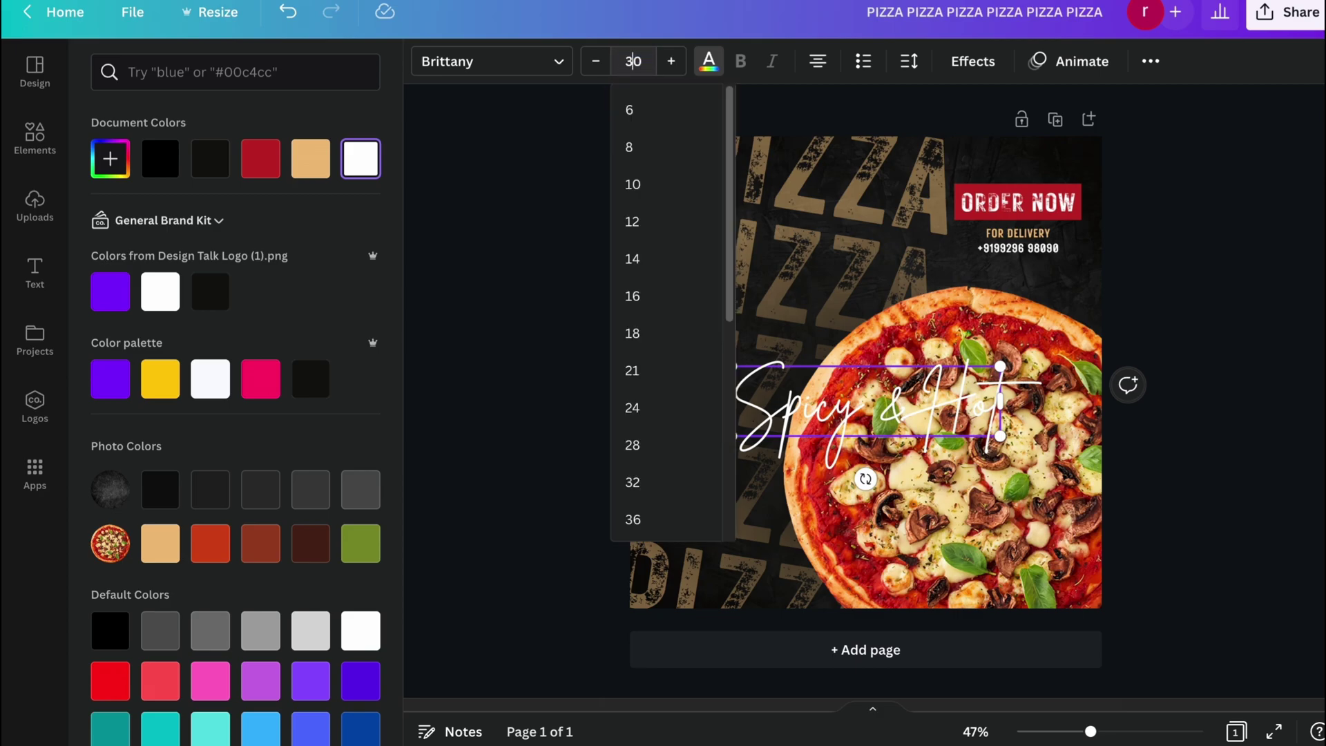
pyautogui.press('Escape')
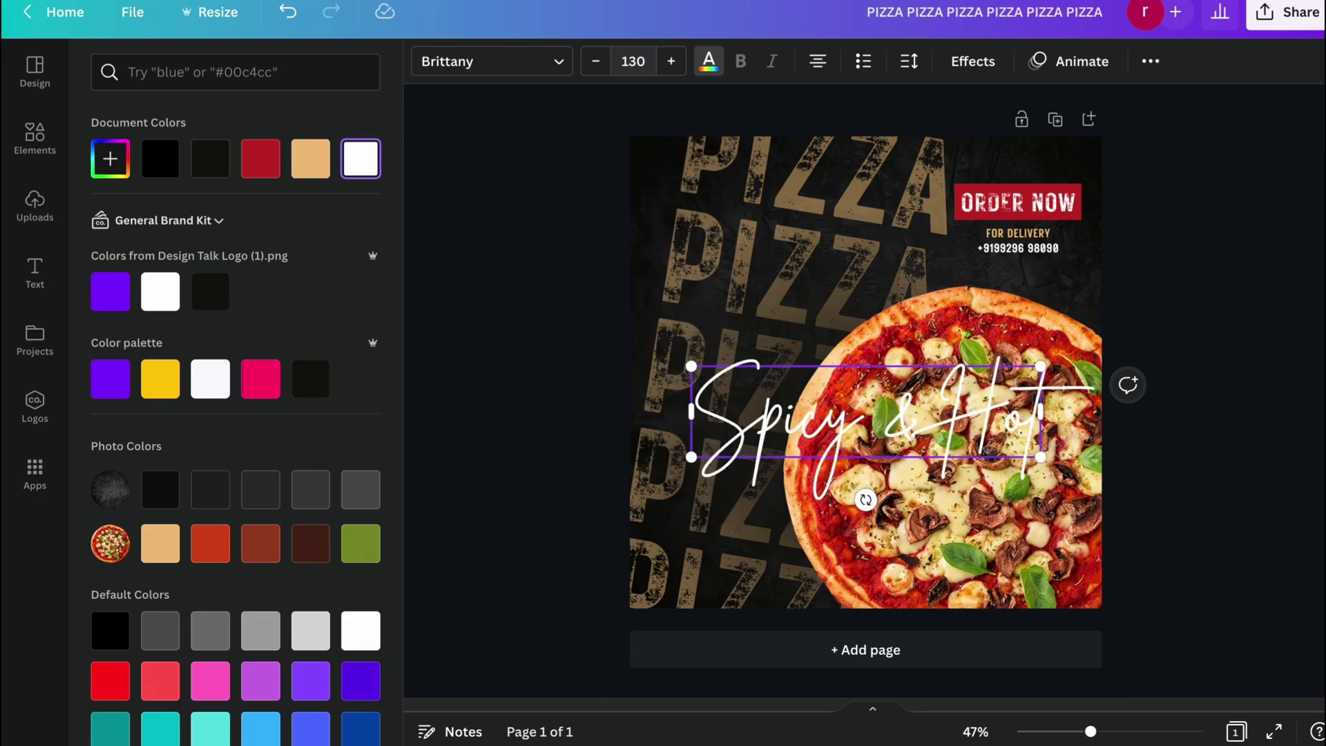
pyautogui.press('Escape')
# Move Spicy & Hot higher over the pizza and tilt it slightly counter-clockwise.
pyautogui.click(1224, 315)
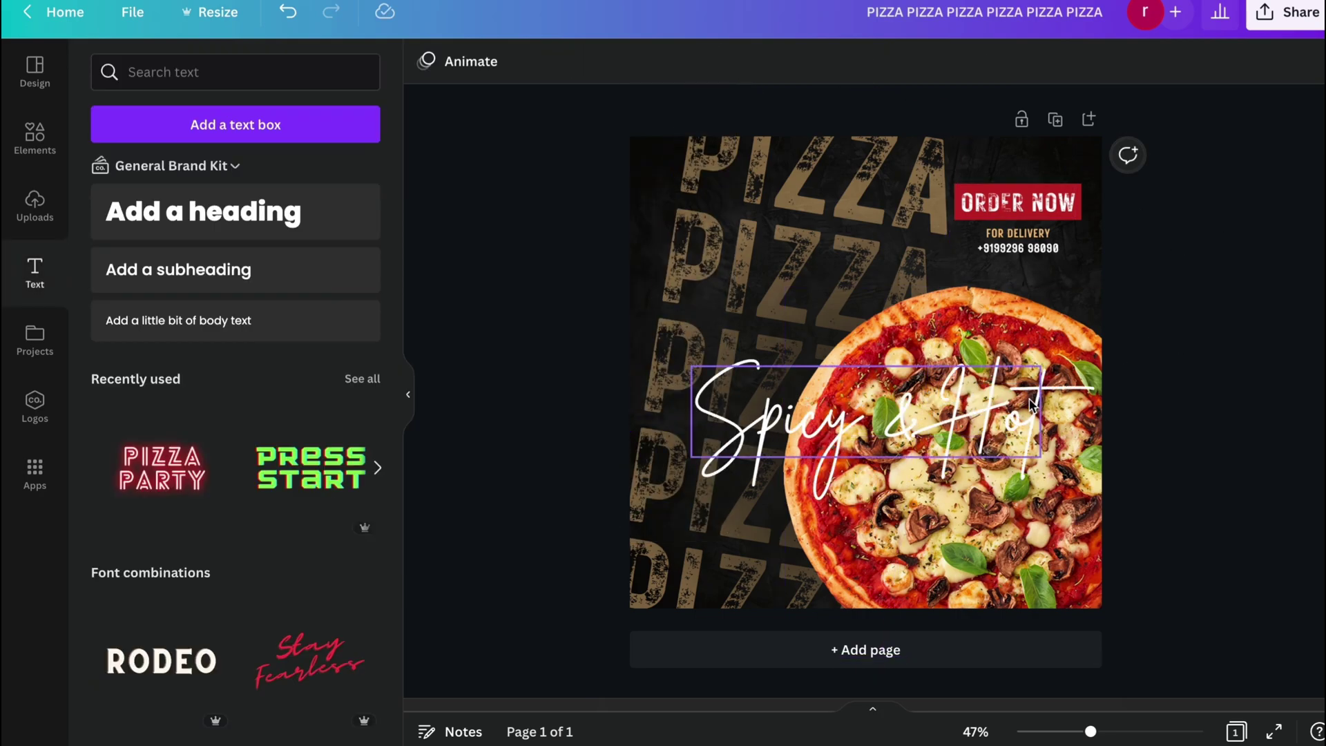
pyautogui.moveTo(1032, 408); pyautogui.dragTo(1022, 335)
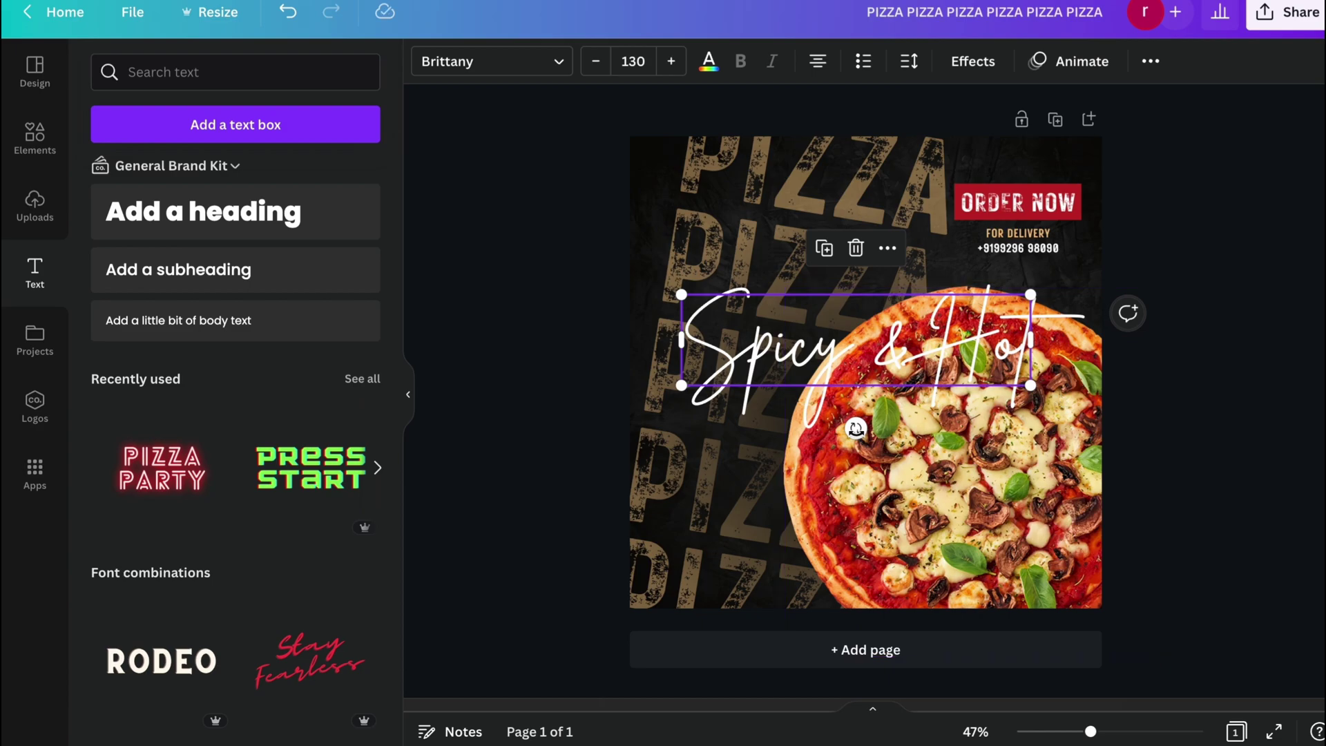
pyautogui.moveTo(856, 428); pyautogui.dragTo(866, 430)
# Lower the pizza photo's brightness to -14 and raise its saturation to 10.
pyautogui.click(1039, 488)
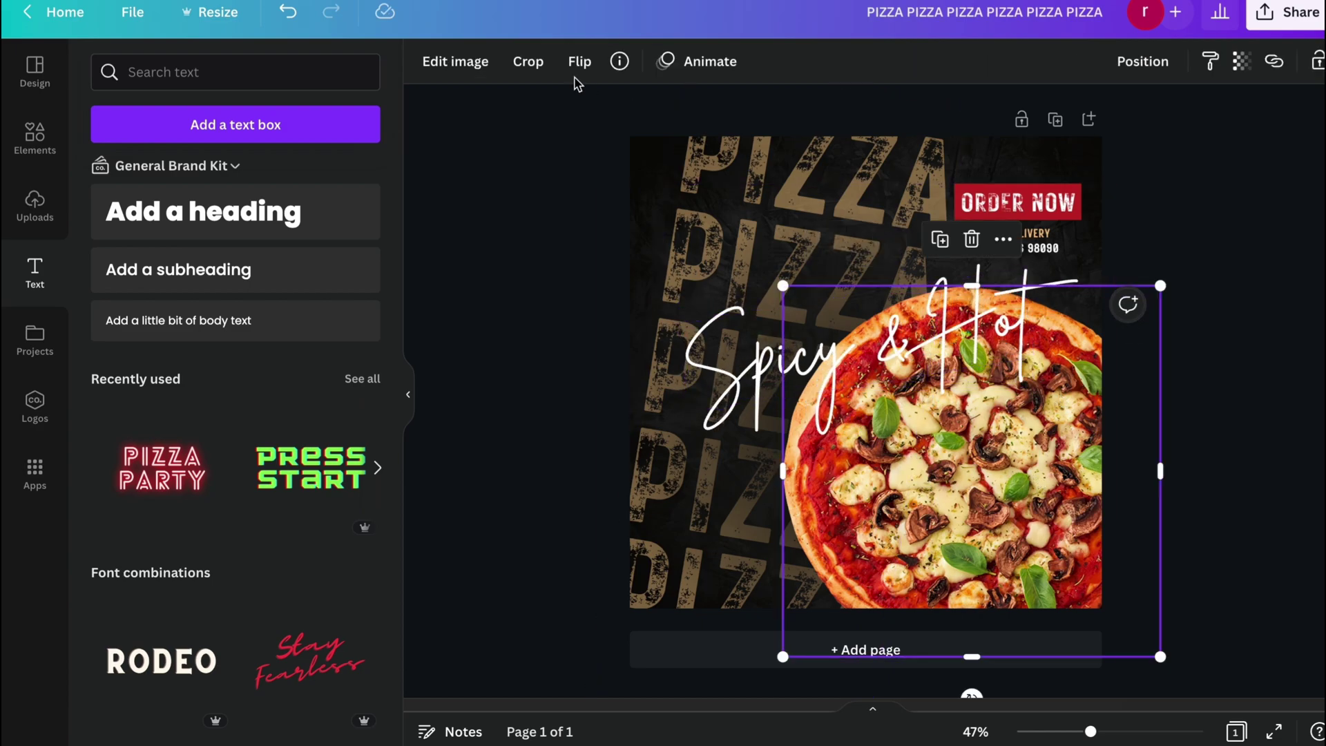
pyautogui.click(457, 61)
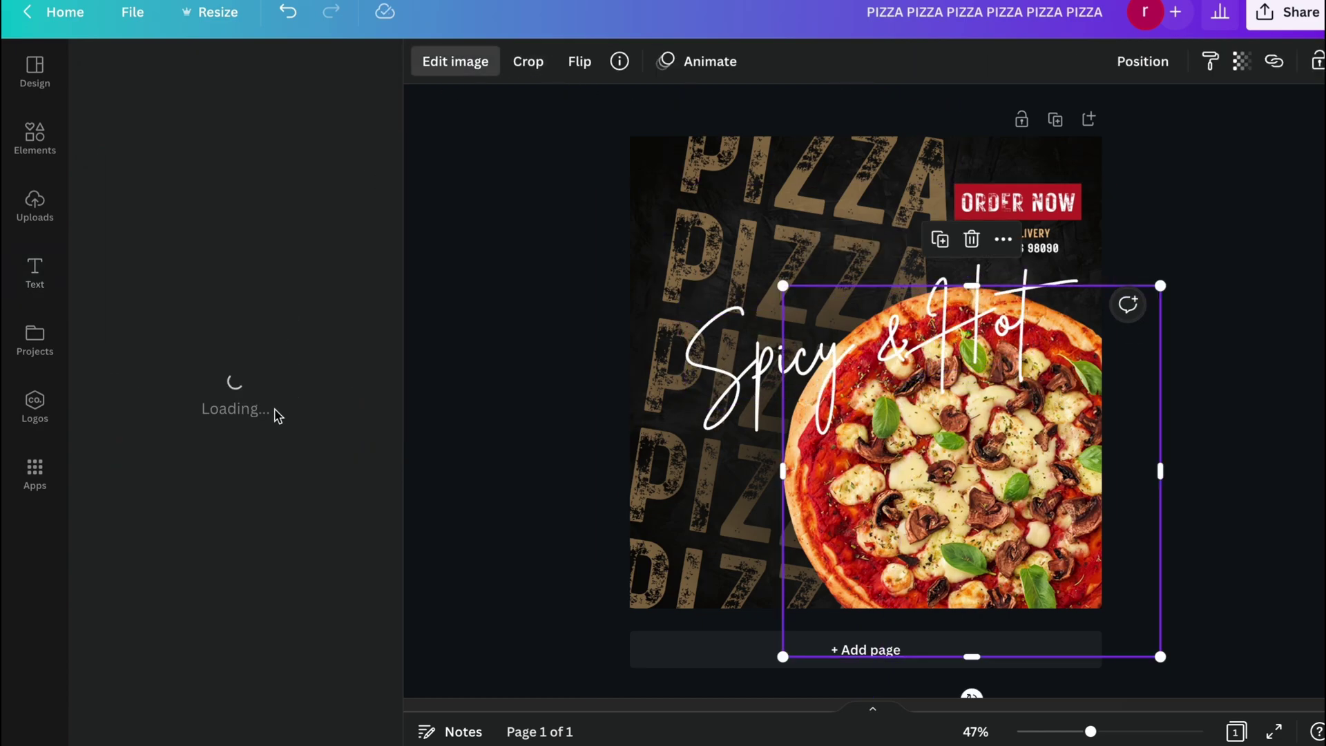
pyautogui.moveTo(237, 485); pyautogui.dragTo(246, 535)
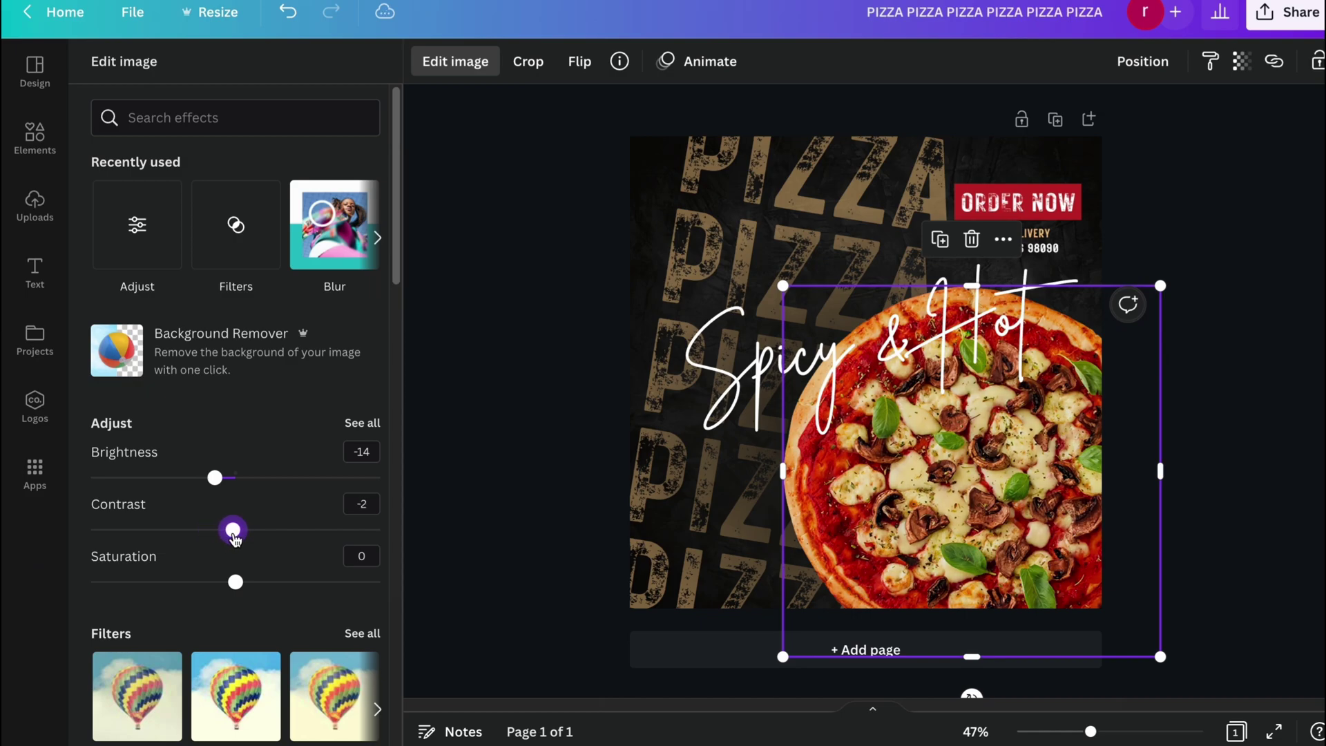
pyautogui.moveTo(243, 587)
pyautogui.mouseDown()
pyautogui.moveTo(211, 587)
pyautogui.moveTo(284, 585)
pyautogui.moveTo(248, 582)
pyautogui.mouseUp()
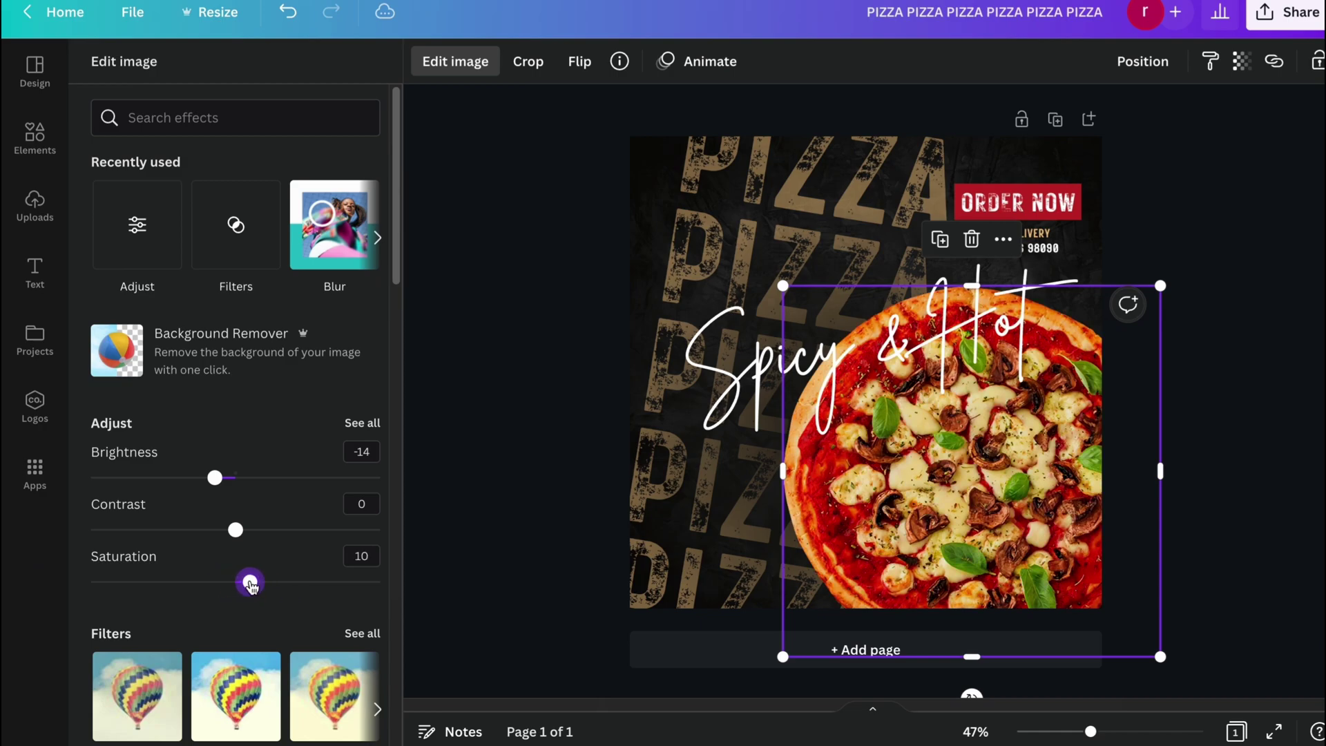
pyautogui.click(508, 376)
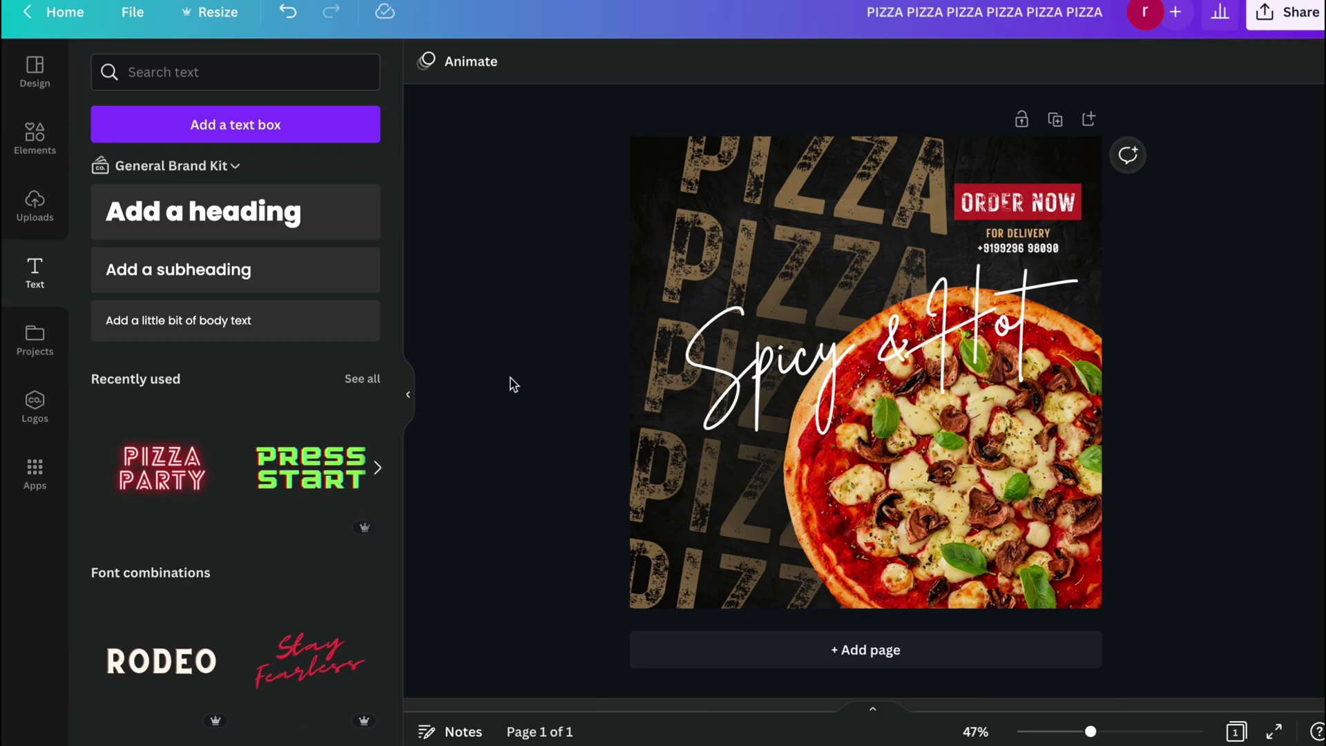
# Add the golden flame graphic from a 'fire' Elements search to the upper-left corner.
pyautogui.click(34, 134)
pyautogui.click(210, 71)
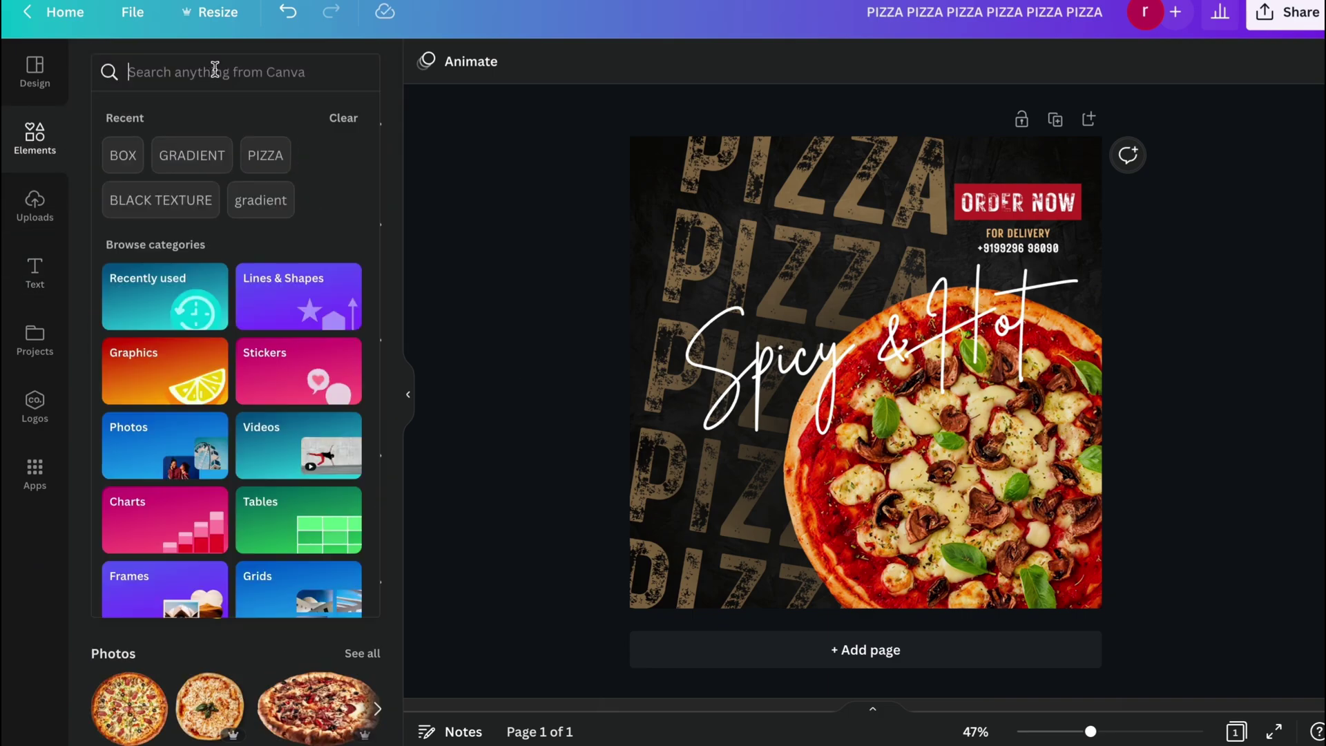
pyautogui.write('fire')
pyautogui.press('Return')
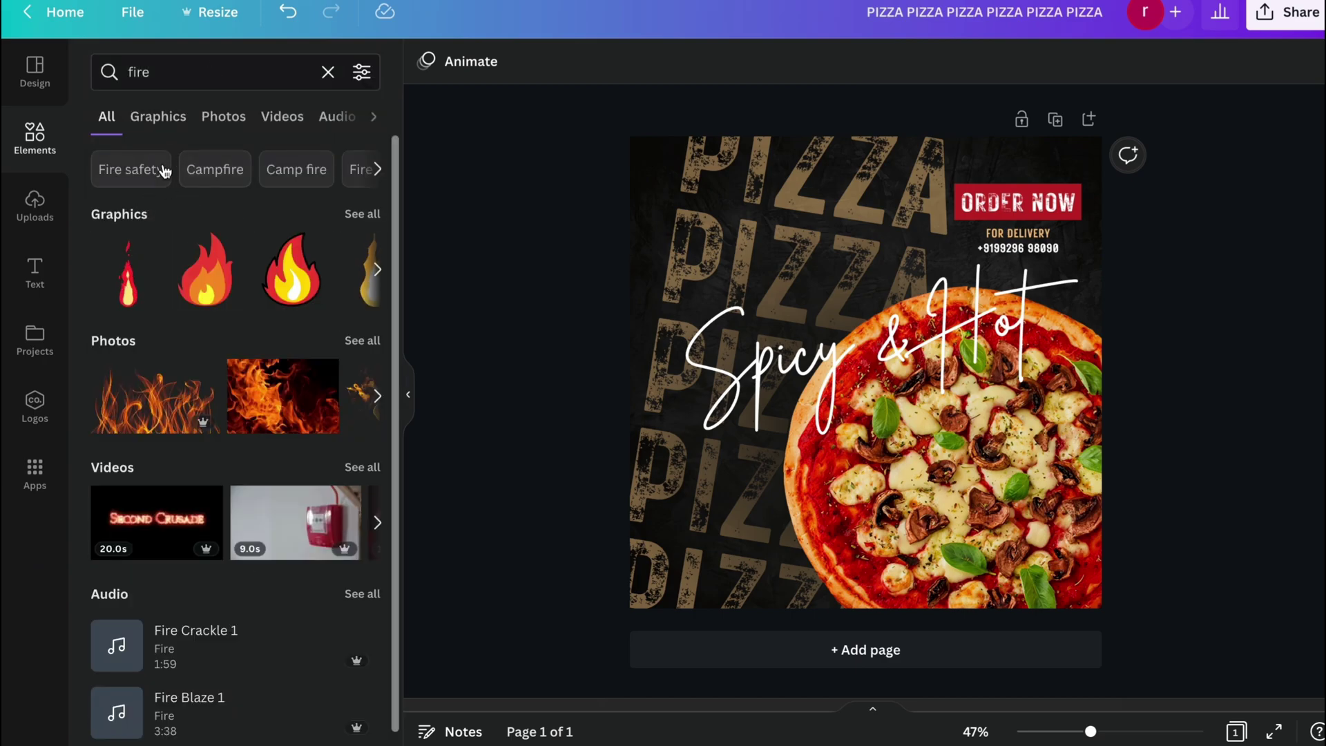
pyautogui.click(170, 123)
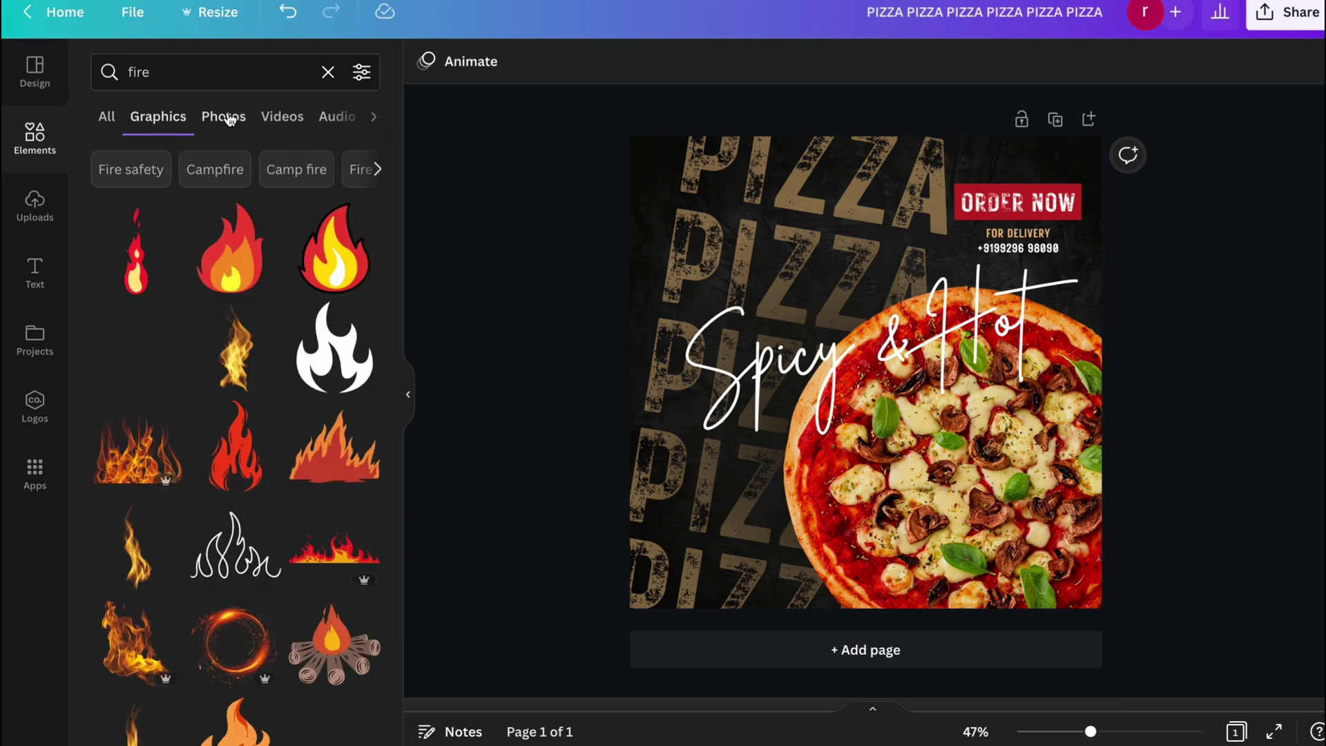
pyautogui.click(238, 341)
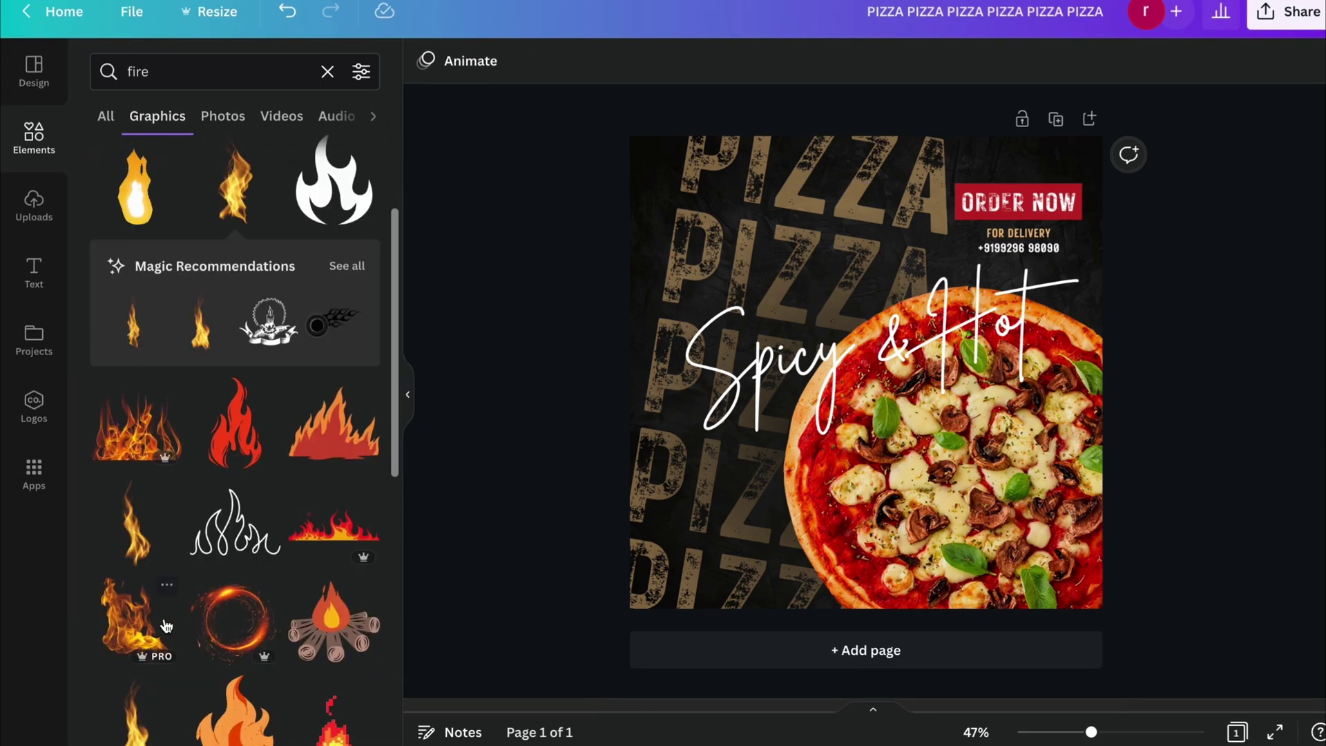
pyautogui.moveTo(857, 439); pyautogui.dragTo(727, 238)
# Set the flame's transparency to 64 and send it behind the other layers.
pyautogui.click(1240, 62)
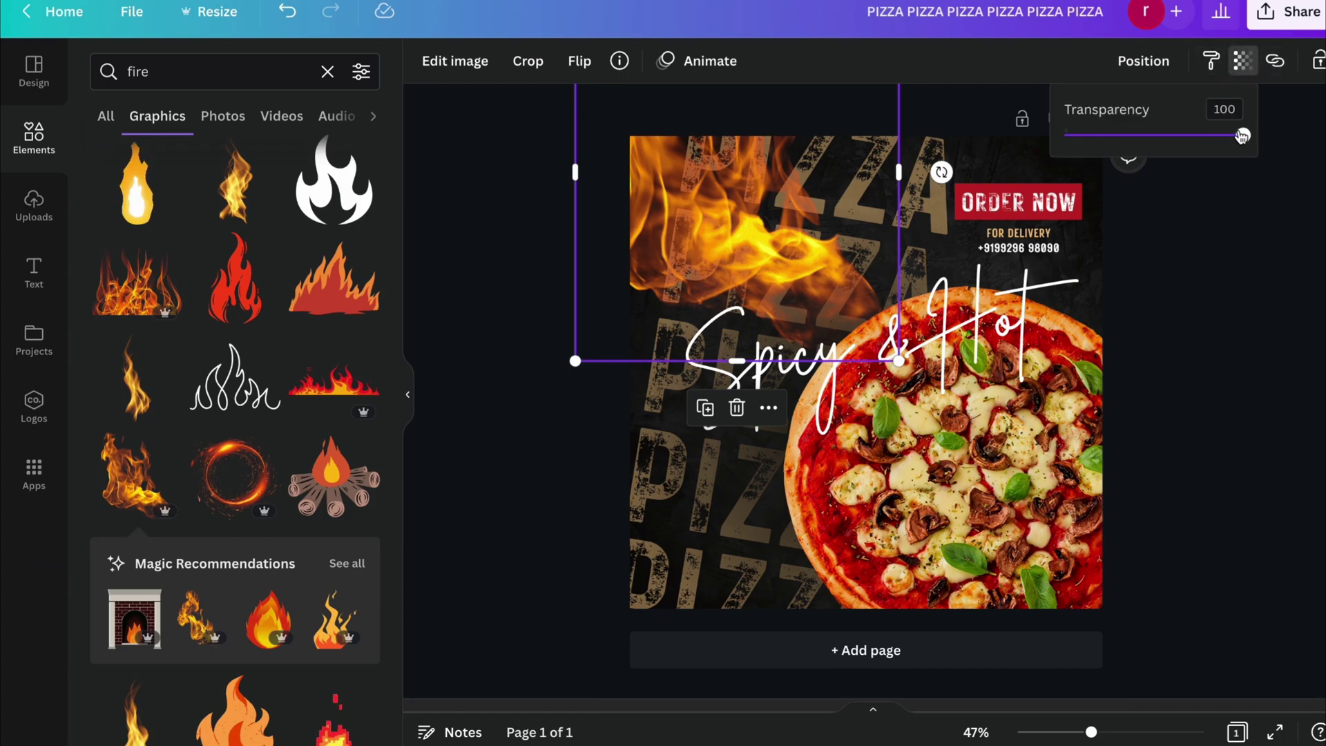
pyautogui.moveTo(1241, 135); pyautogui.dragTo(1179, 139)
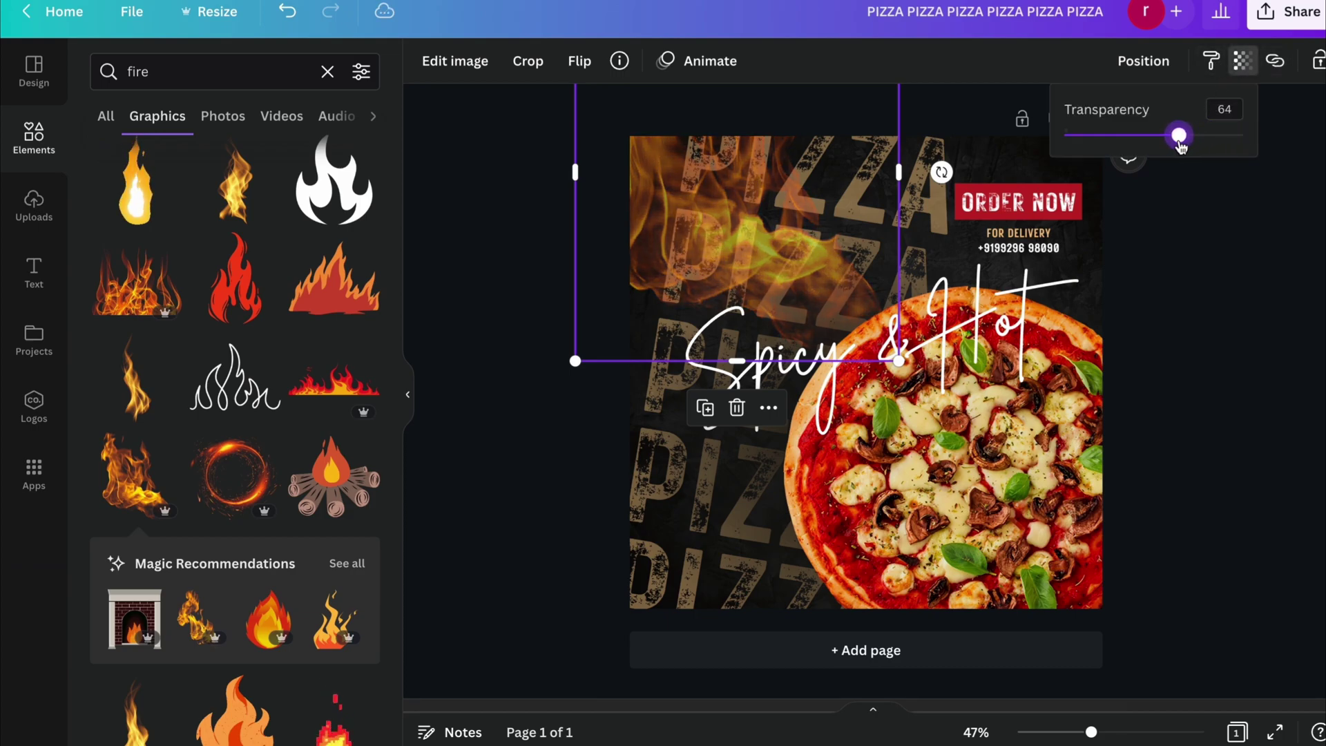
pyautogui.moveTo(649, 189); pyautogui.dragTo(643, 187)
pyautogui.rightClick(651, 179)
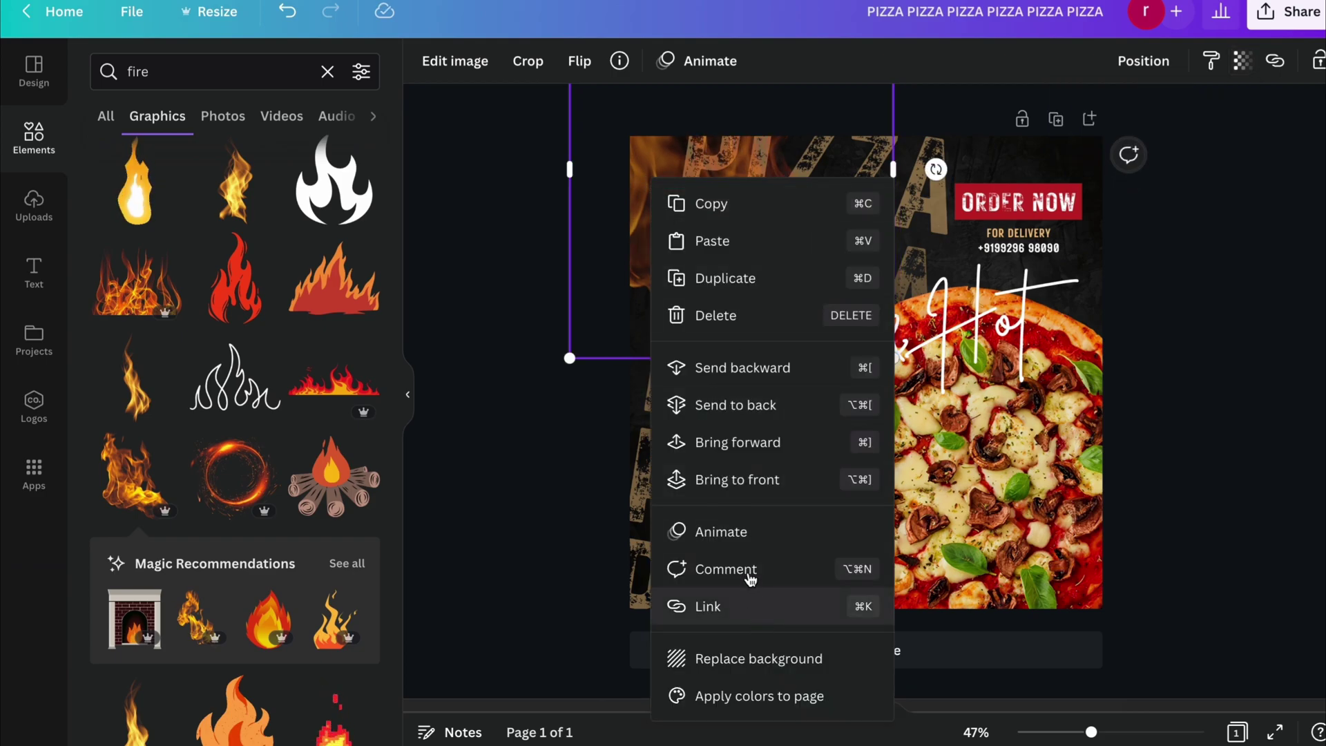
pyautogui.click(749, 480)
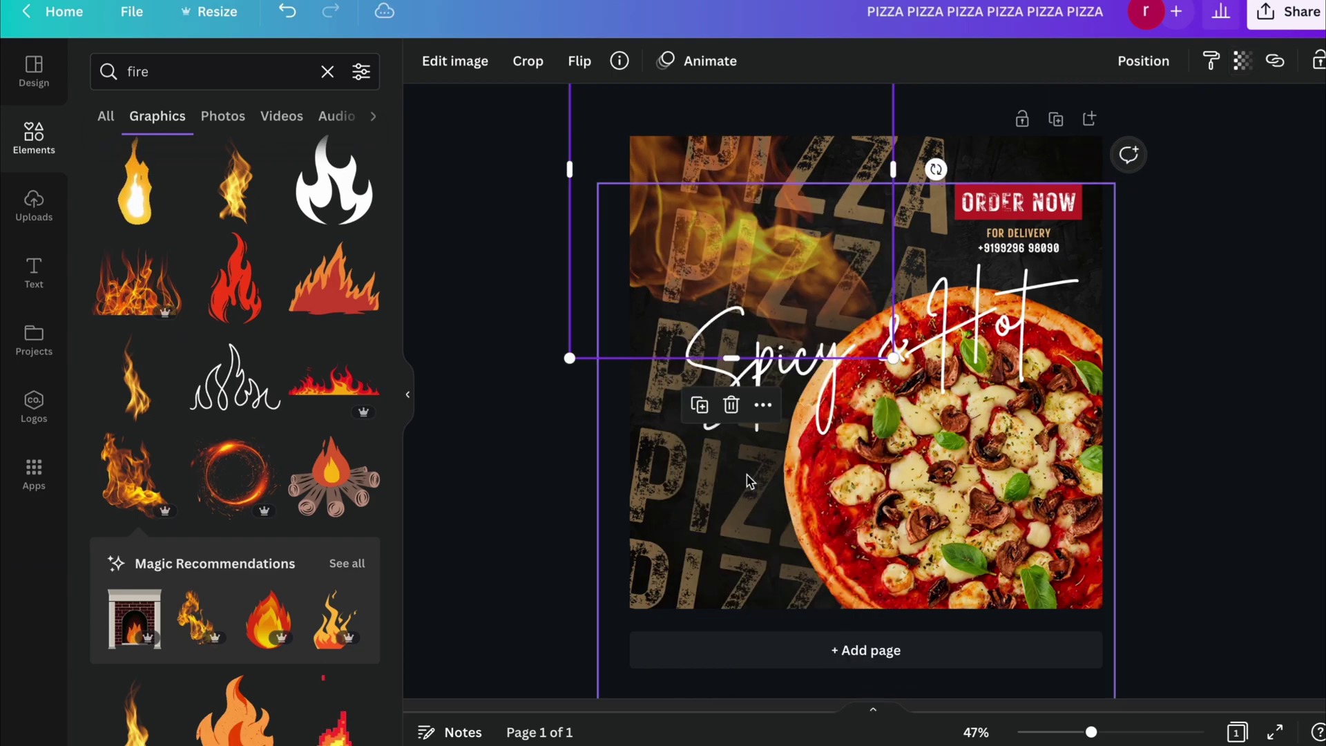
pyautogui.click(495, 433)
pyautogui.click(642, 197)
pyautogui.rightClick(647, 192)
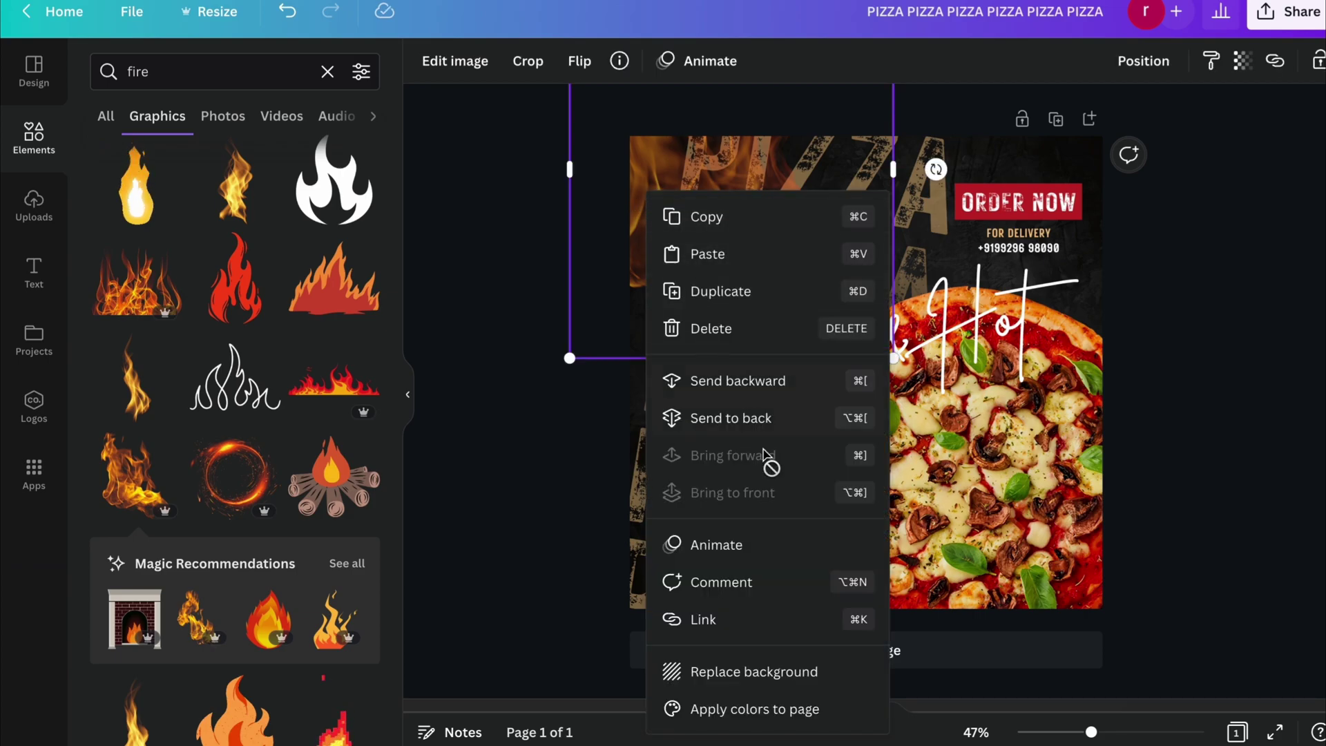
pyautogui.click(754, 418)
pyautogui.click(505, 440)
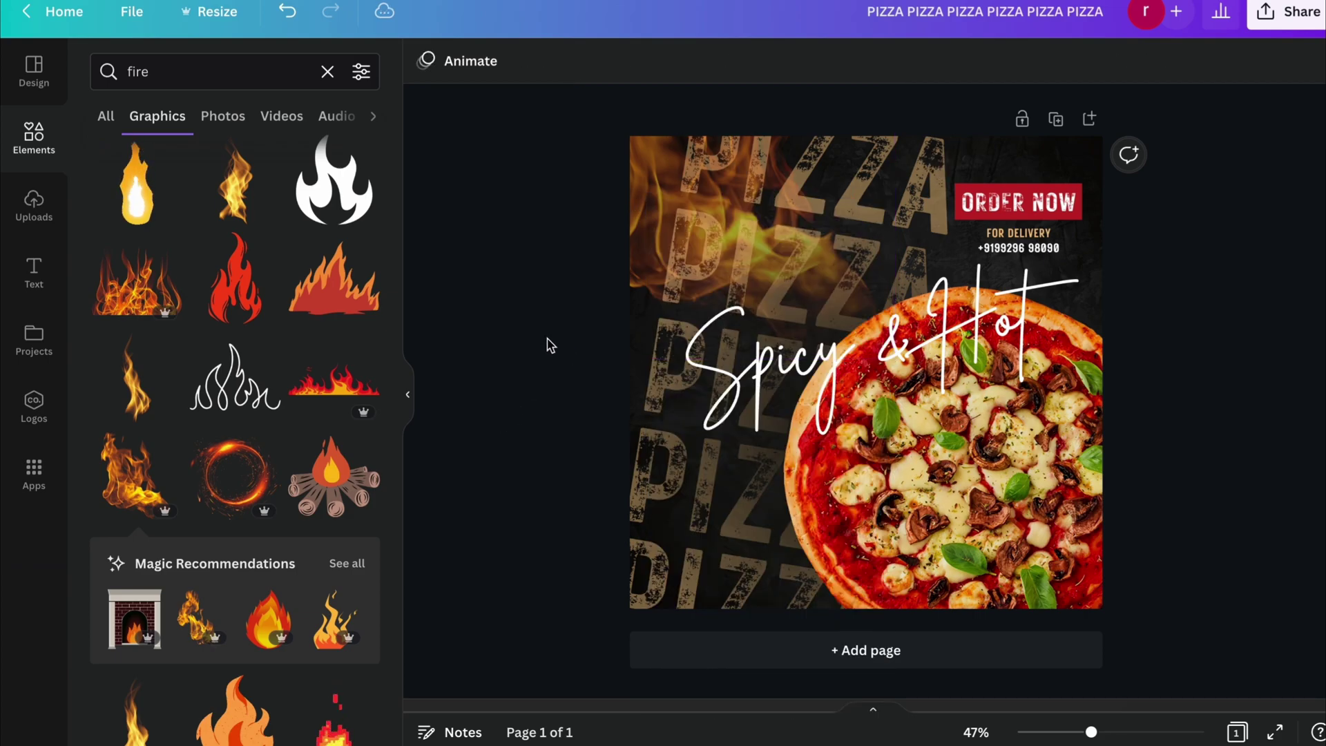
# Fade the flame graphic further, to 46 transparency.
pyautogui.click(928, 175)
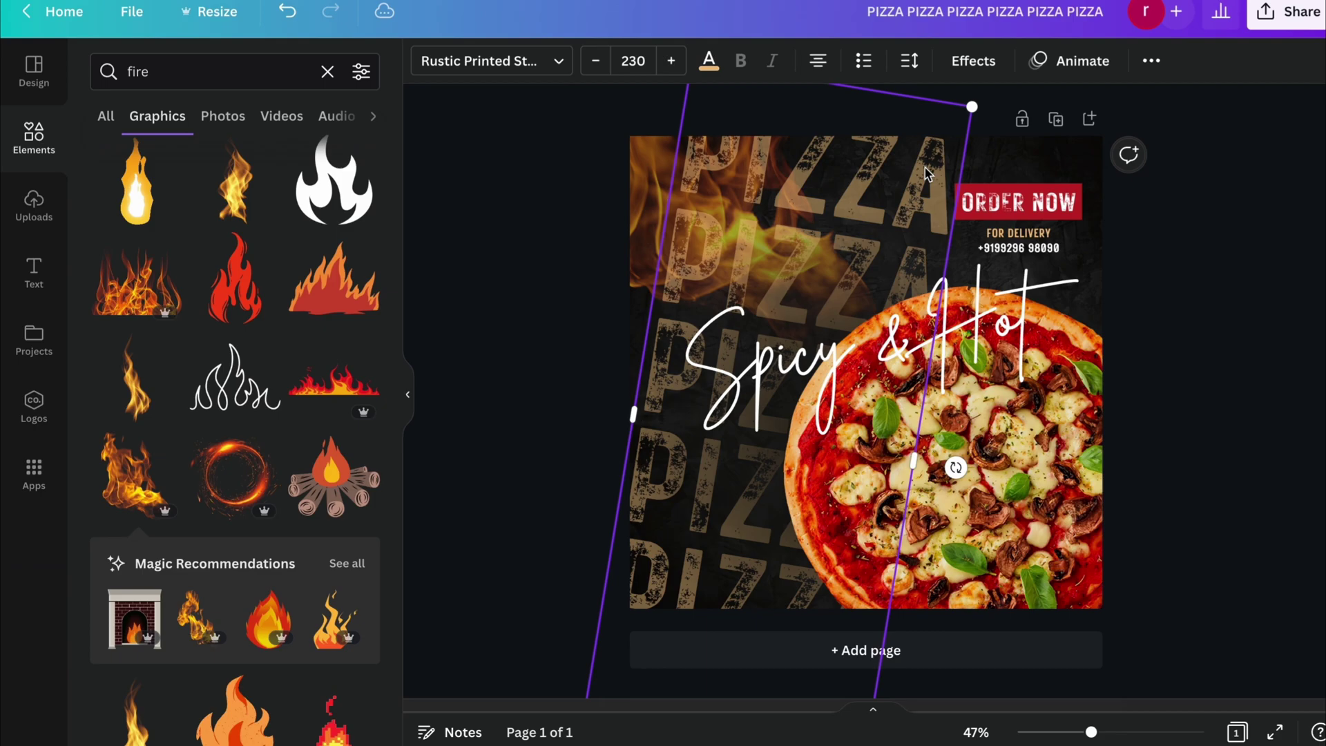
pyautogui.rightClick(928, 174)
pyautogui.click(565, 234)
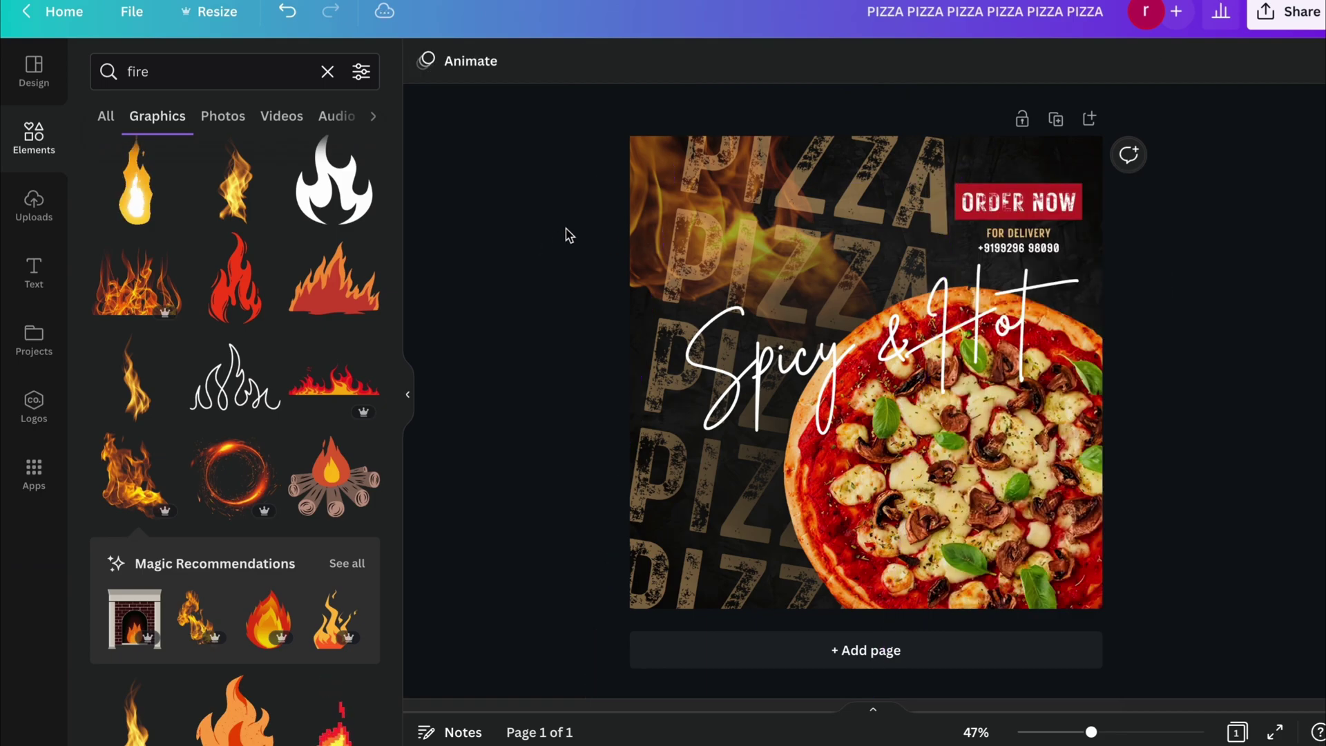
pyautogui.click(638, 159)
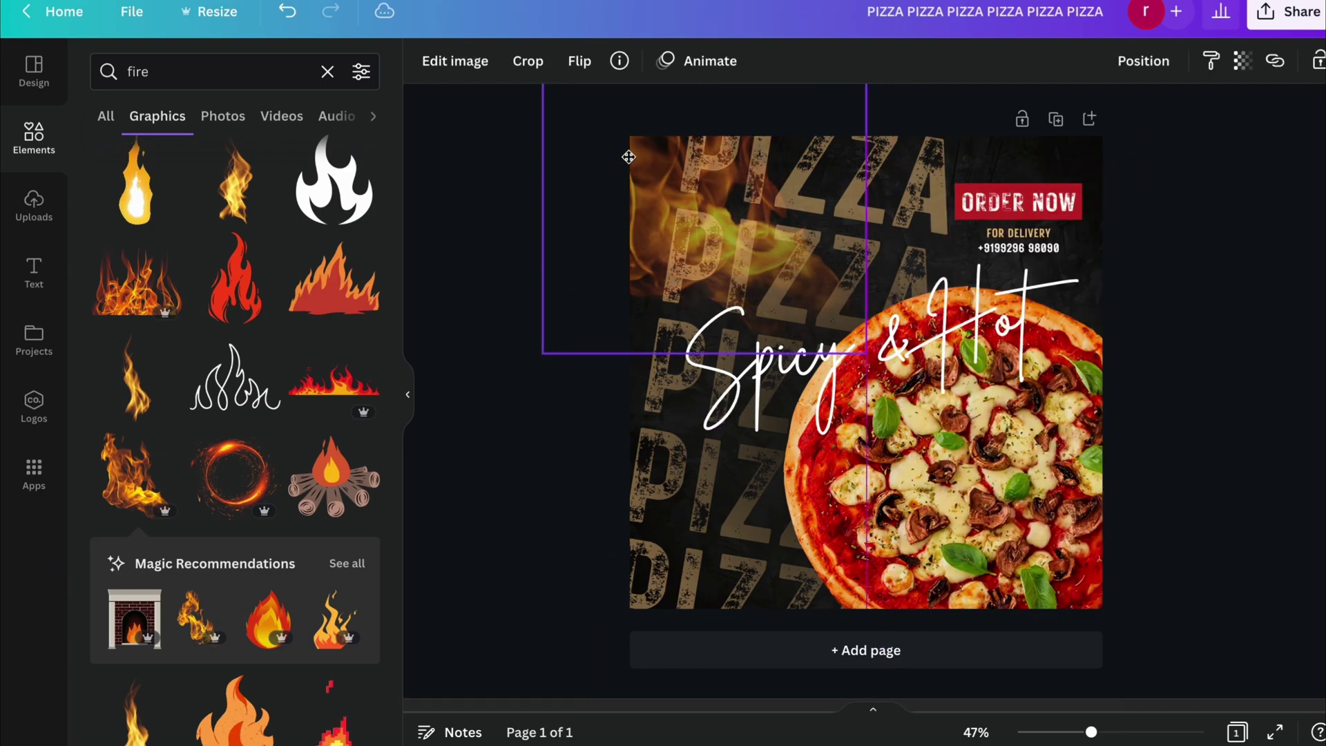
pyautogui.click(1243, 62)
pyautogui.moveTo(1178, 135); pyautogui.dragTo(1147, 138)
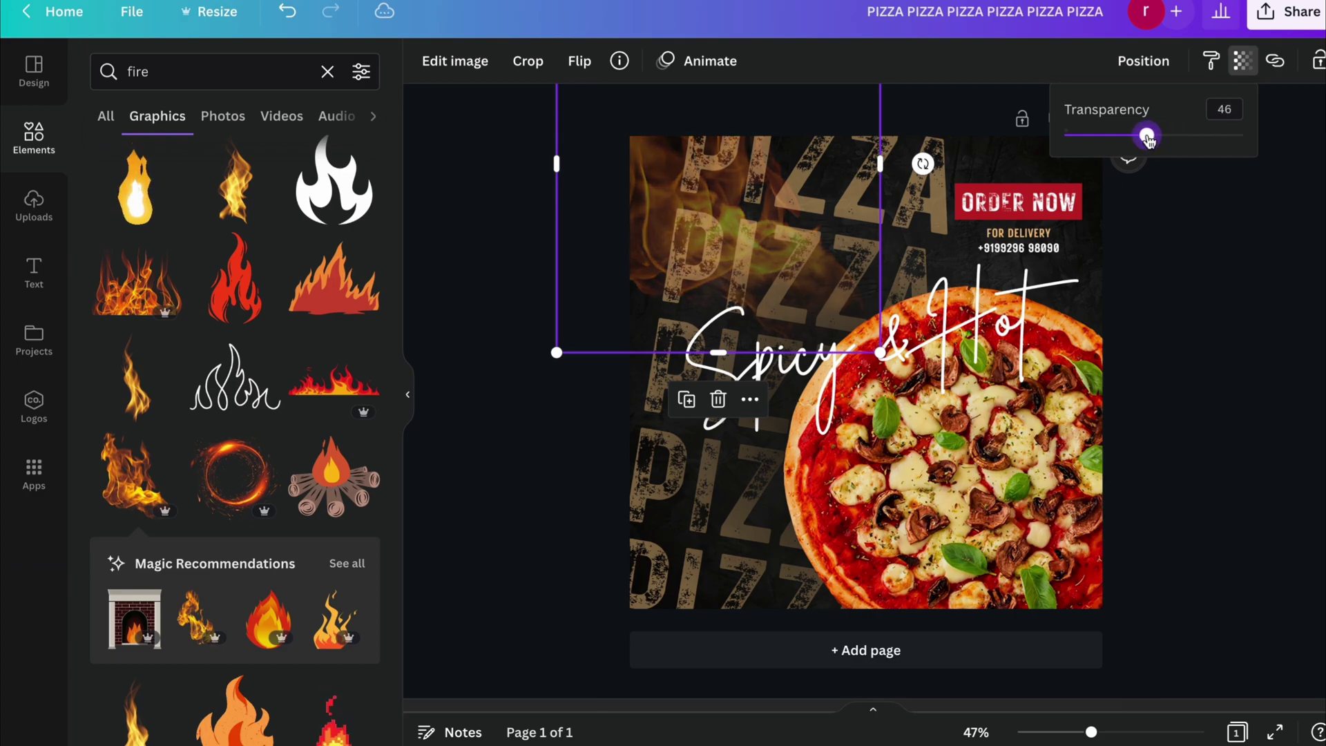
pyautogui.click(562, 222)
# Place faded flame copies near the post's lower-left and top-right.
pyautogui.click(612, 237)
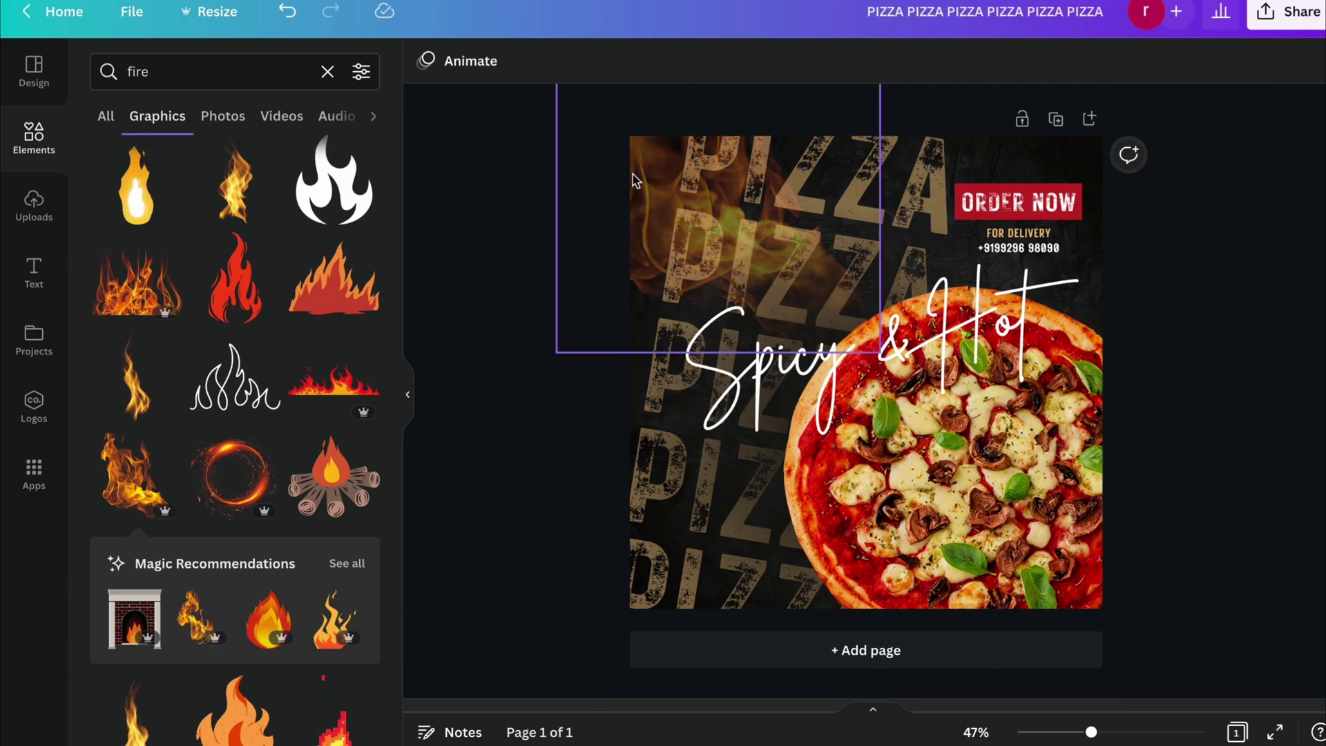
pyautogui.moveTo(649, 176); pyautogui.dragTo(1070, 205)
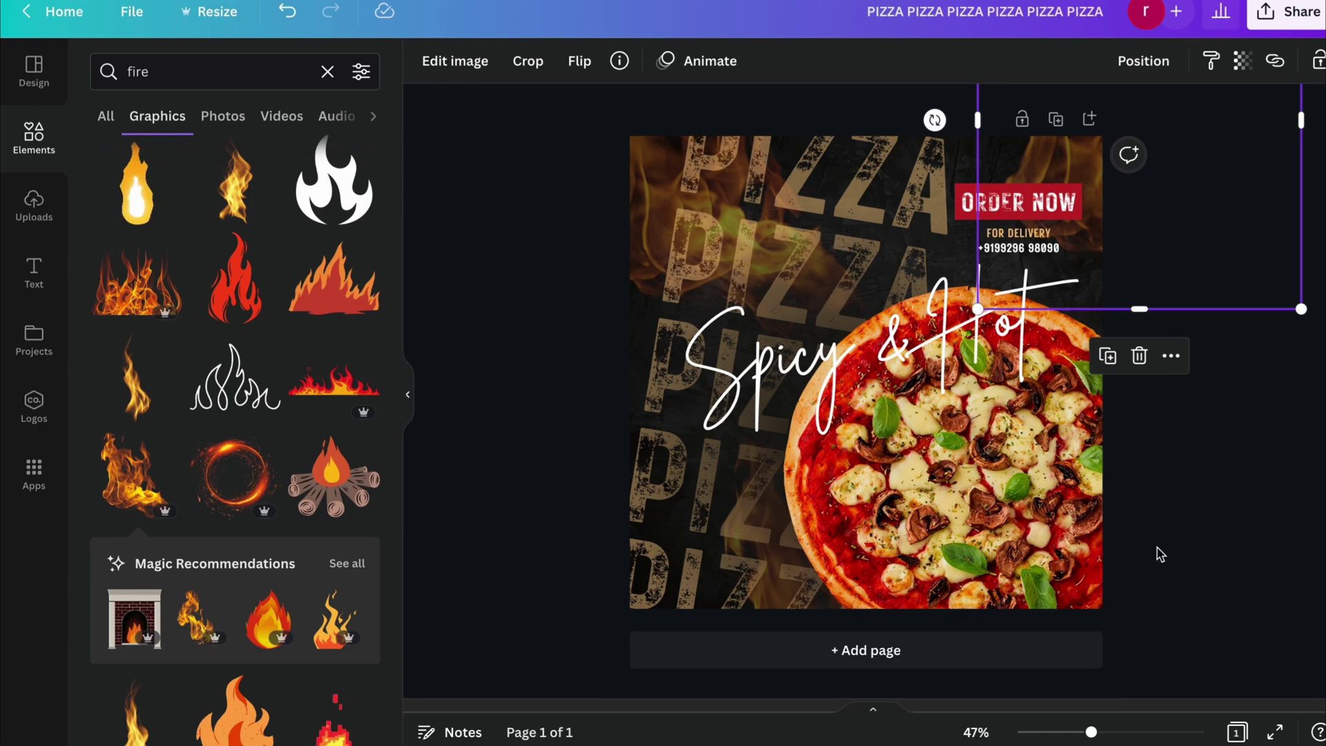
pyautogui.click(1217, 537)
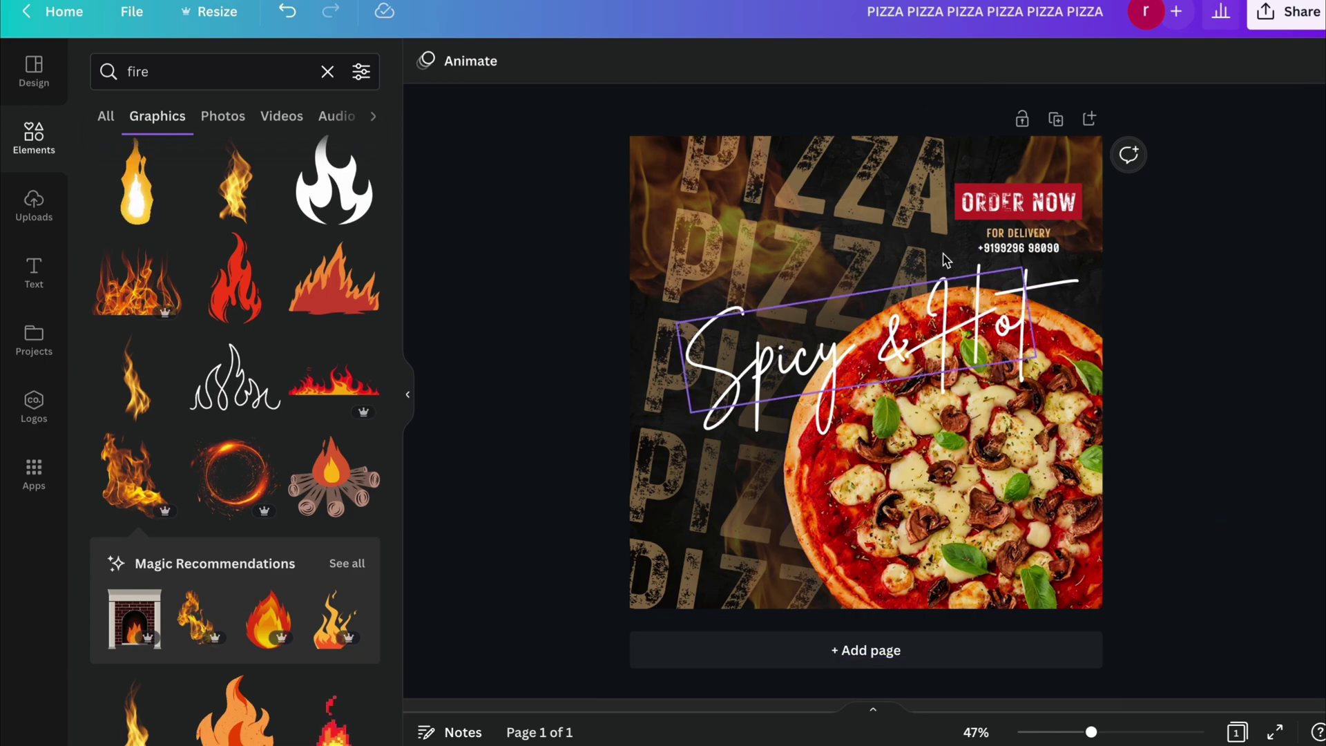